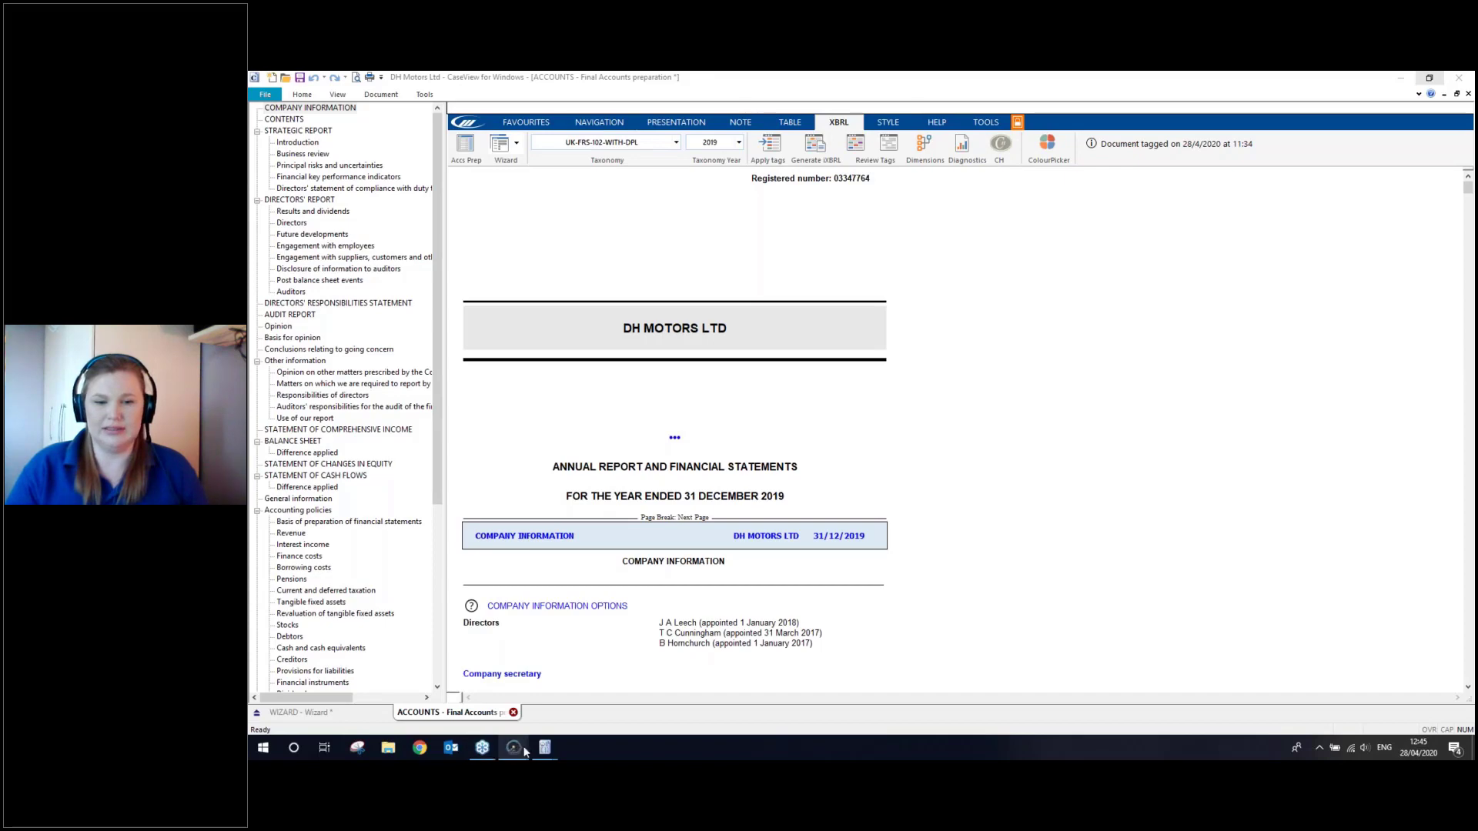
Switch to the Daisy's Flowers Ltd accounts and generate the Companies House iXBRL file, accepting the warning that no Detailed P&L tags are exported
mouse_move(544, 748)
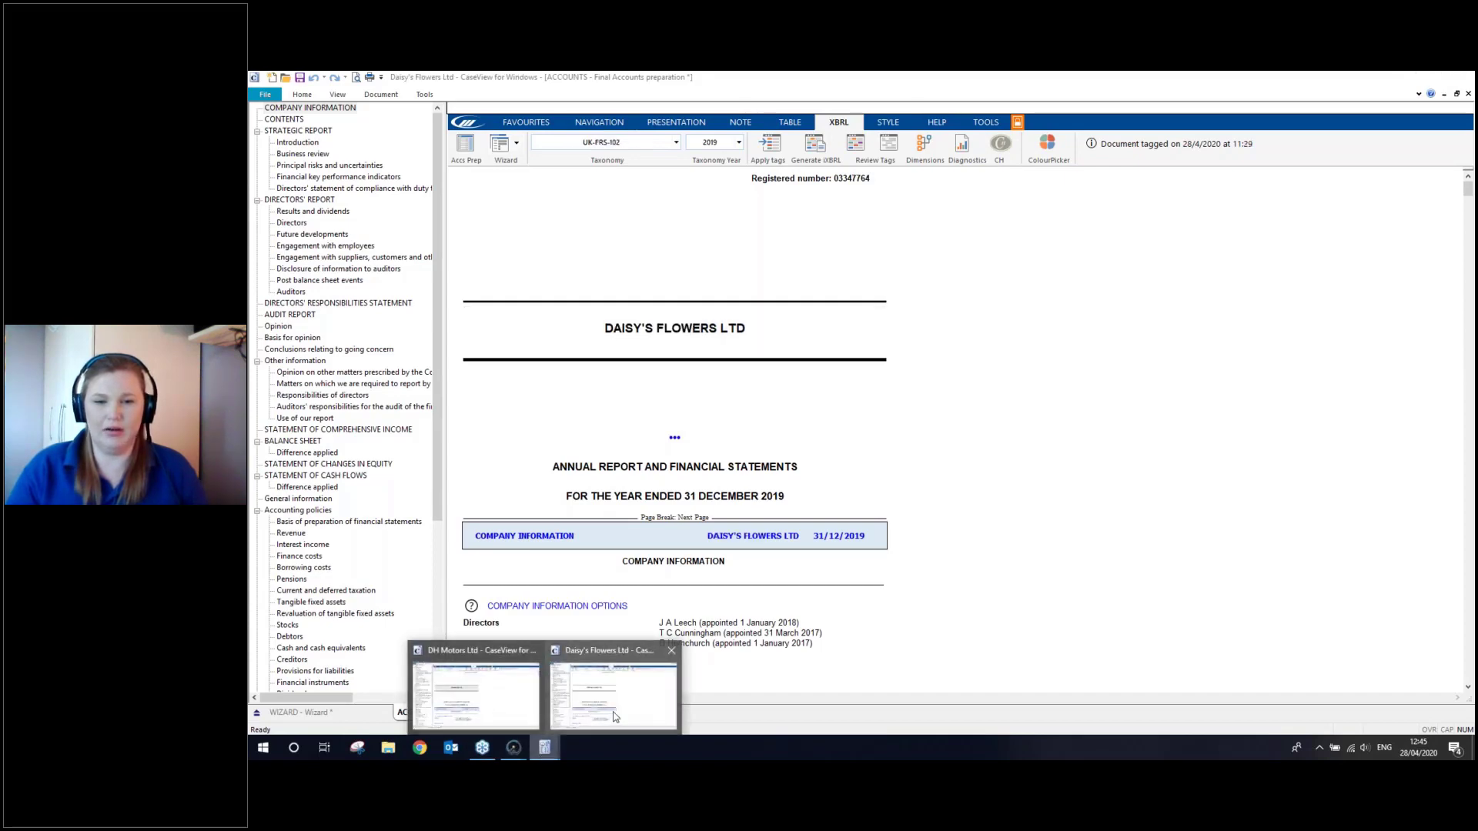
click(606, 725)
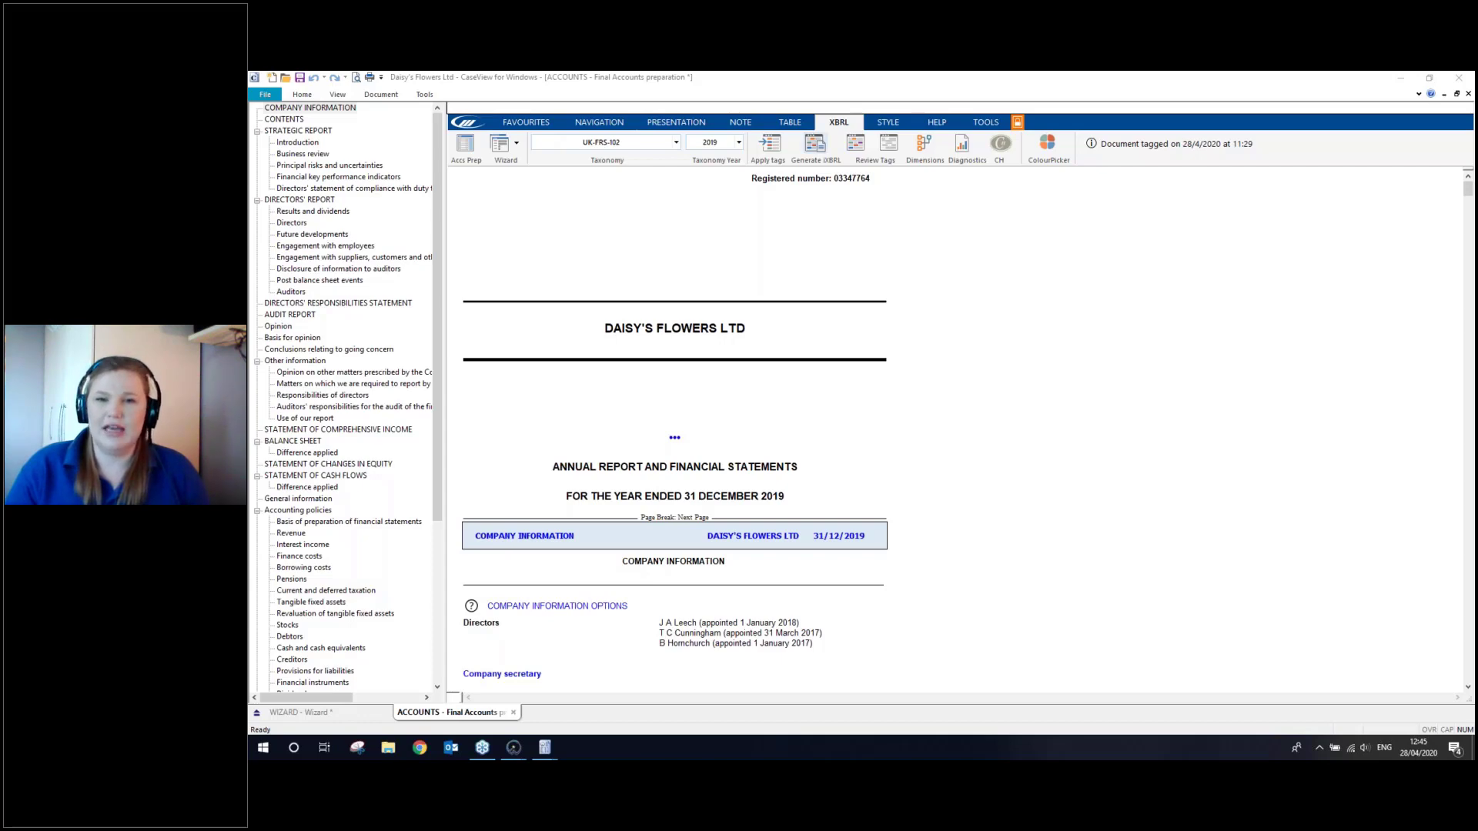
click(815, 144)
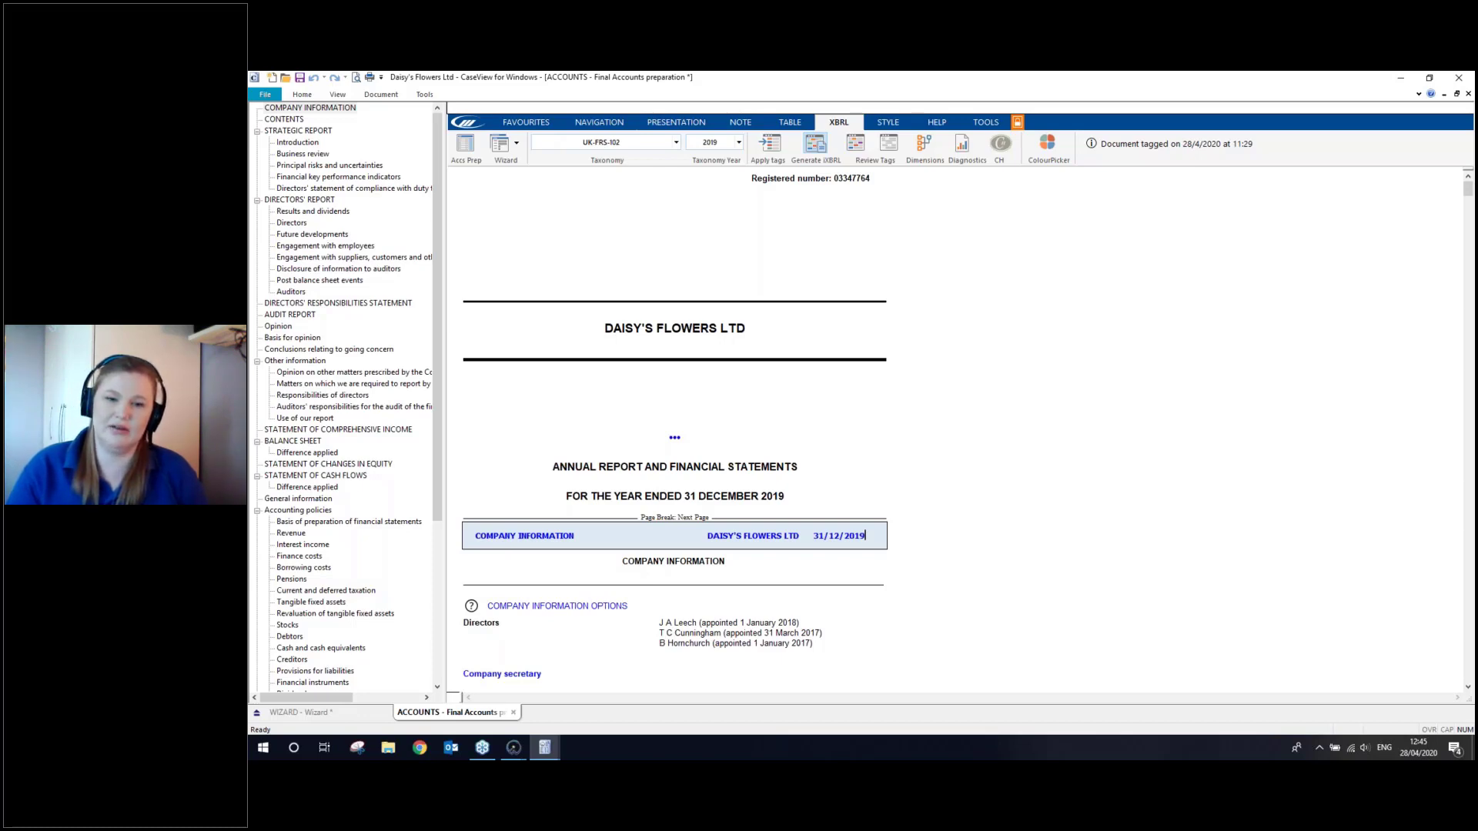
click(814, 143)
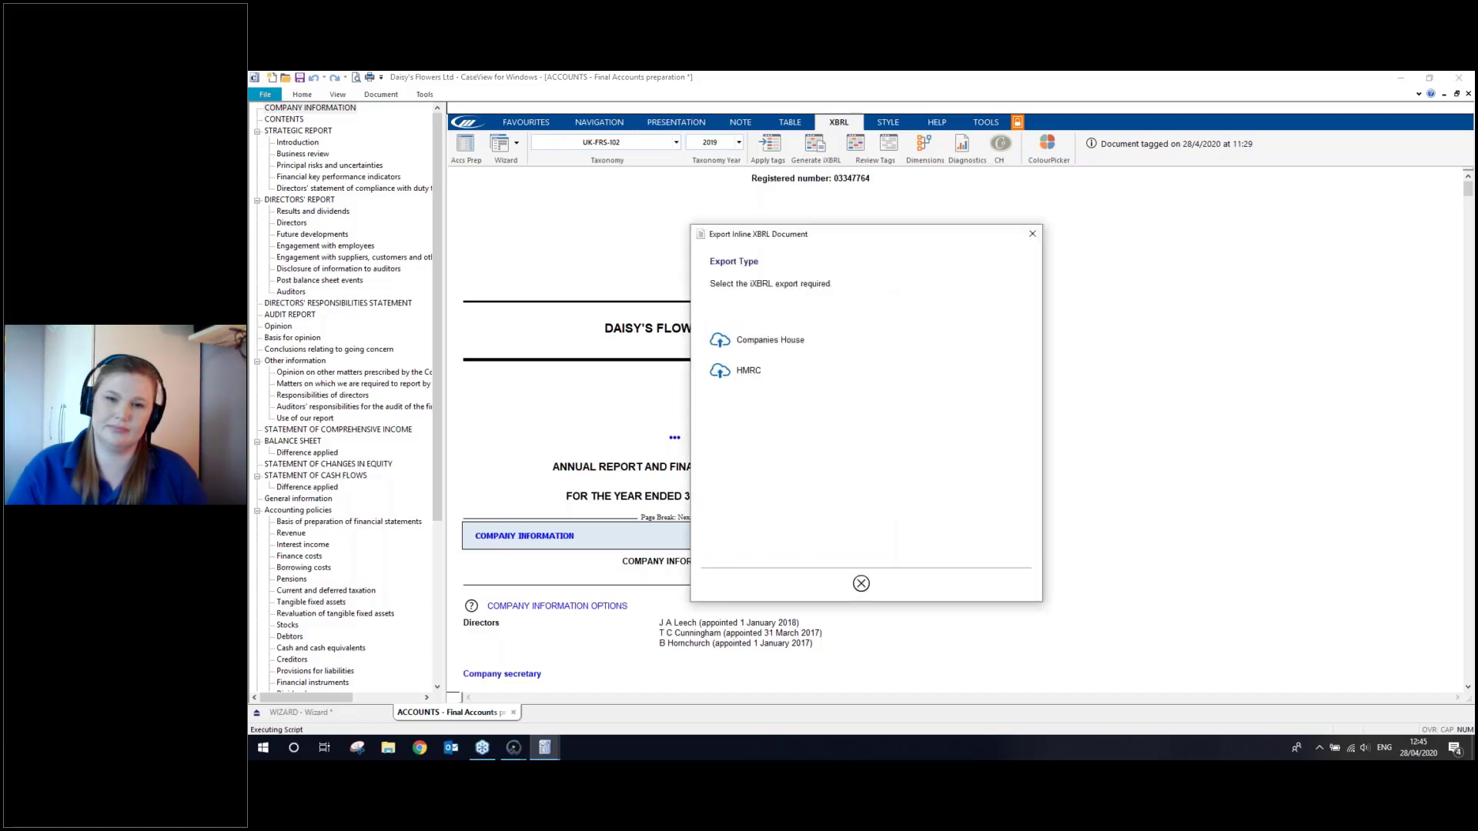
click(790, 344)
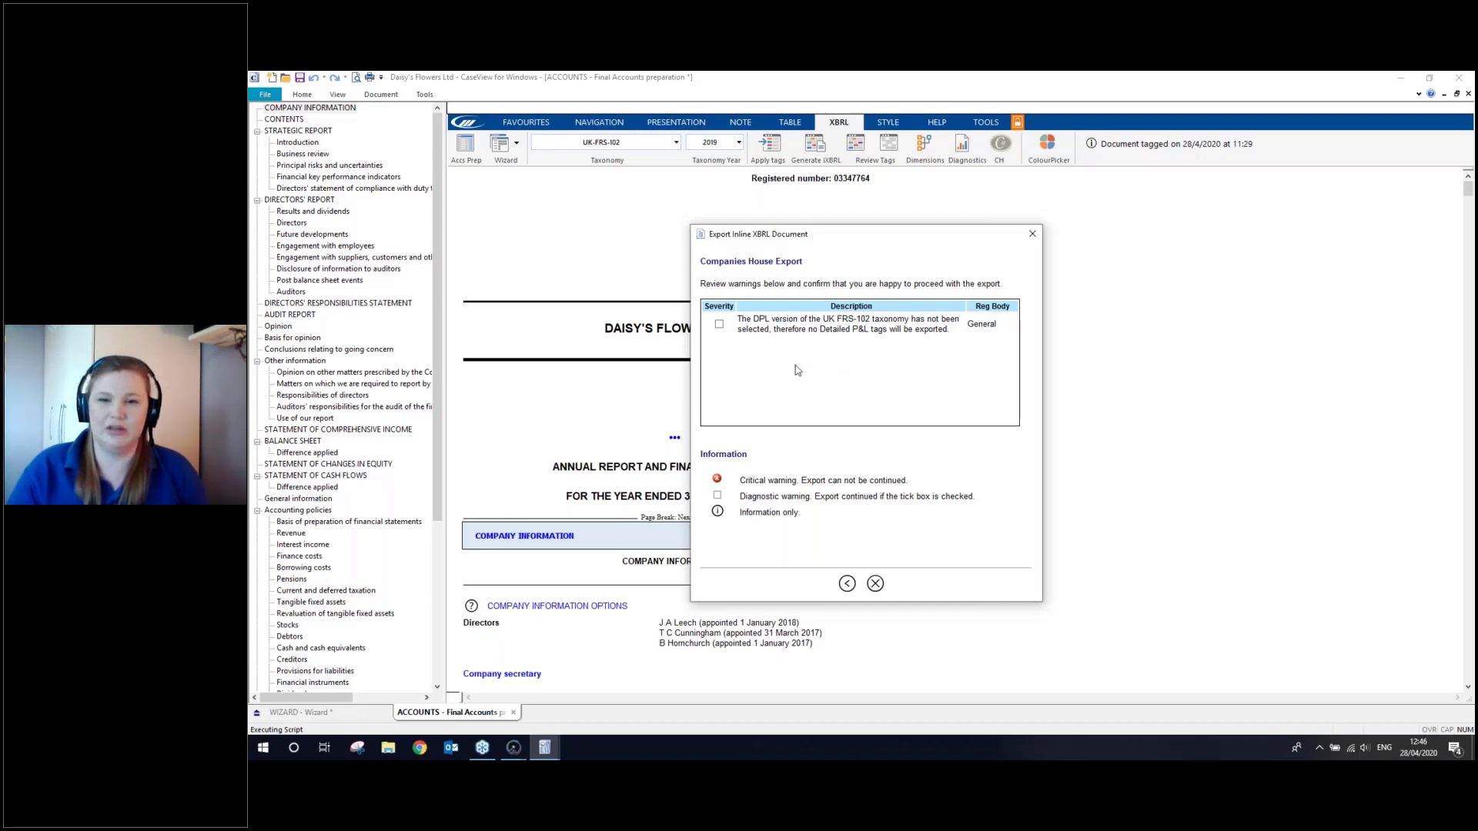
click(720, 326)
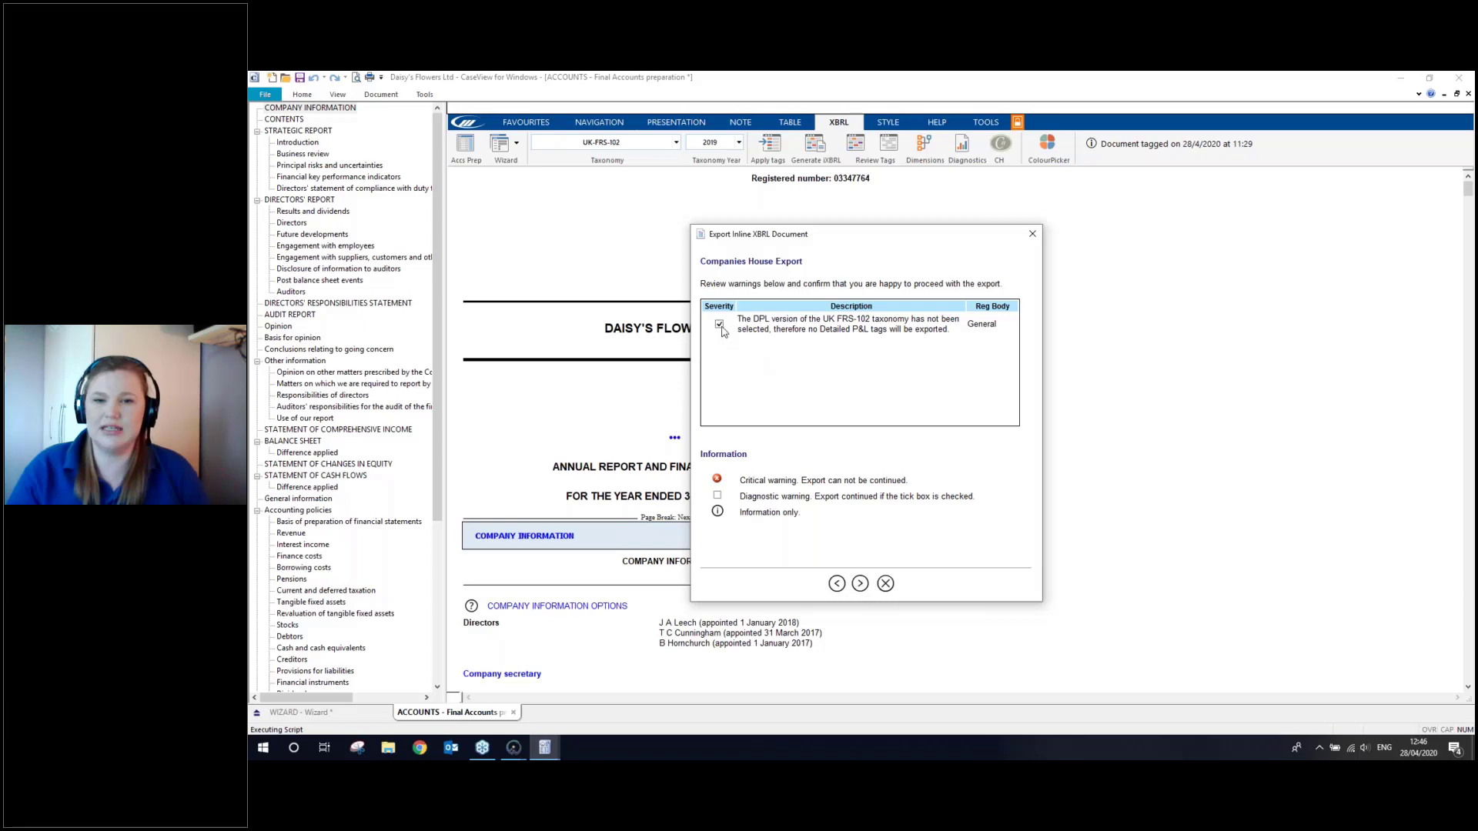
click(861, 585)
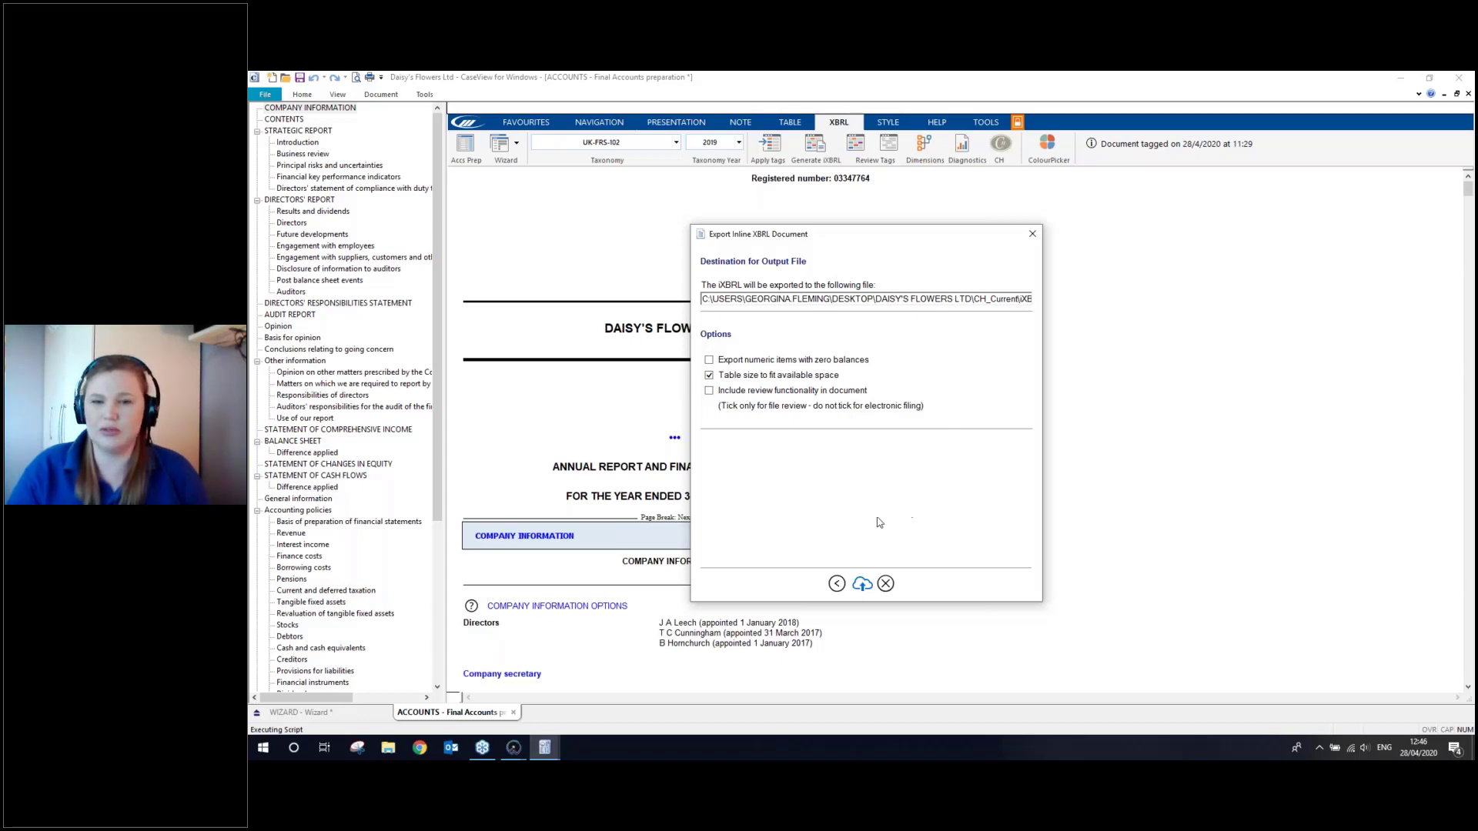
click(865, 589)
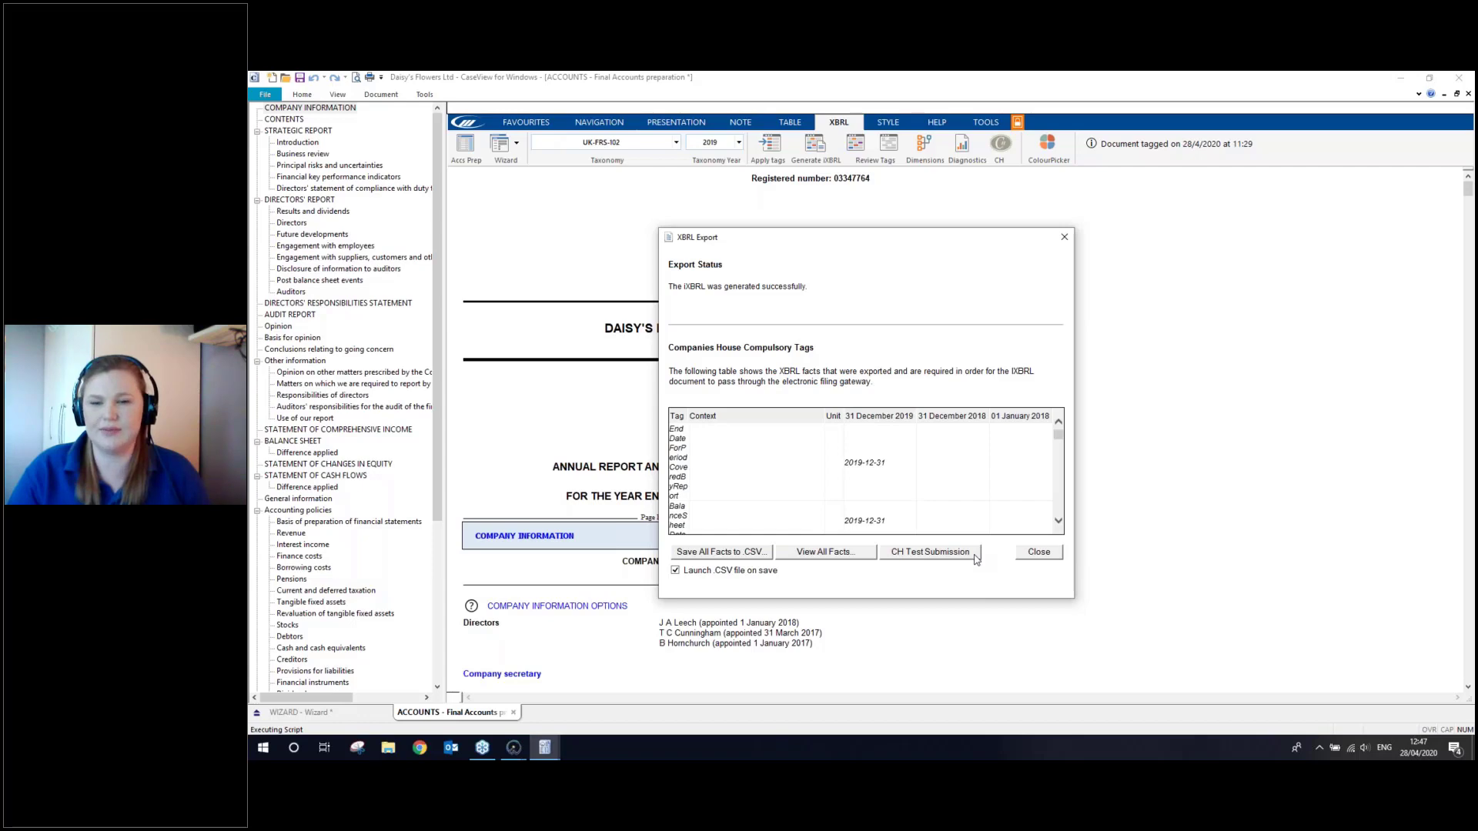
click(1052, 555)
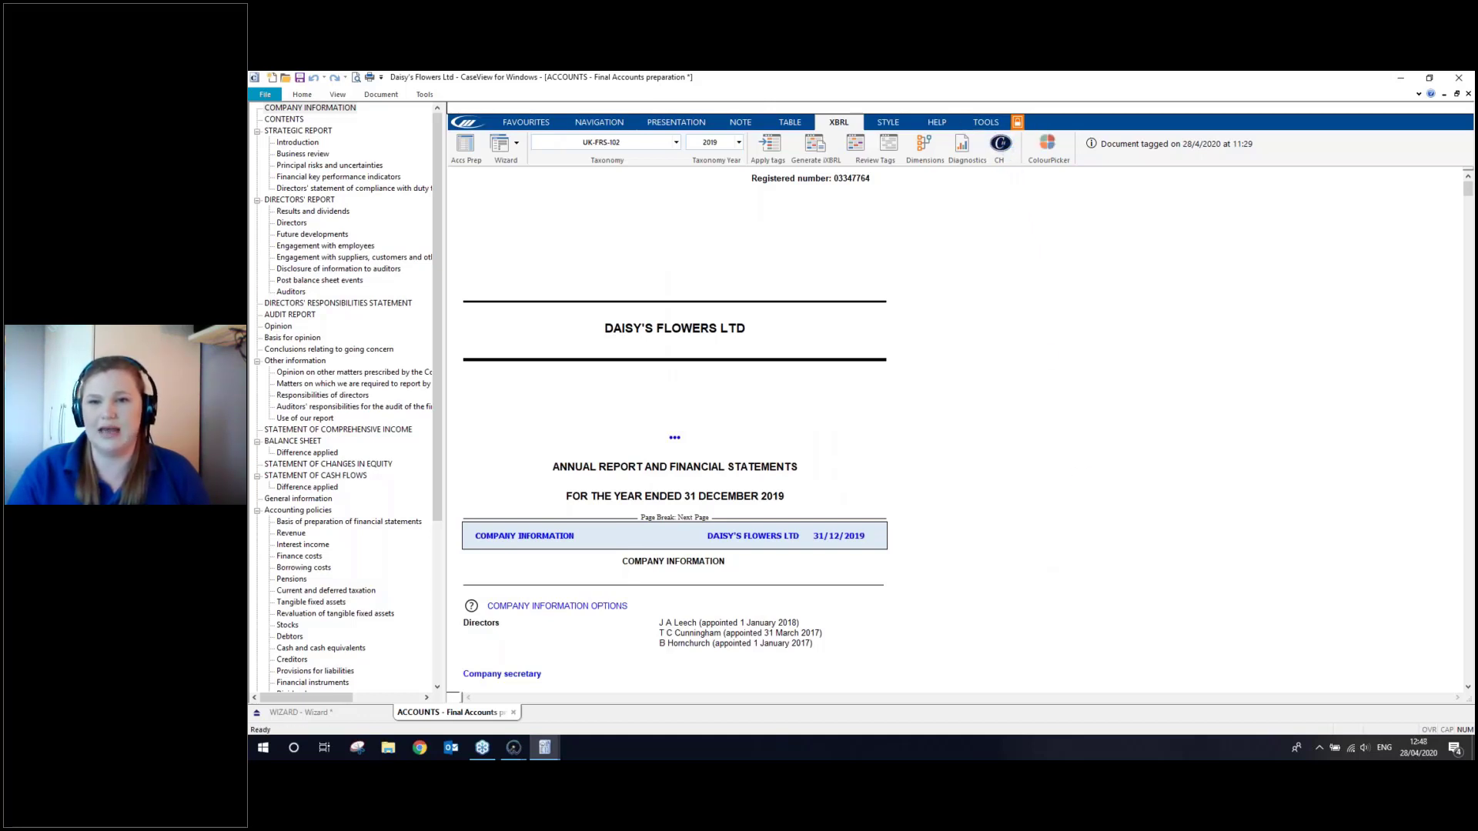
Create a Companies House submission with Upload & Submit, supplying the company authentication code, presenter ID and presenter authentication code, and close the submission details
click(1001, 143)
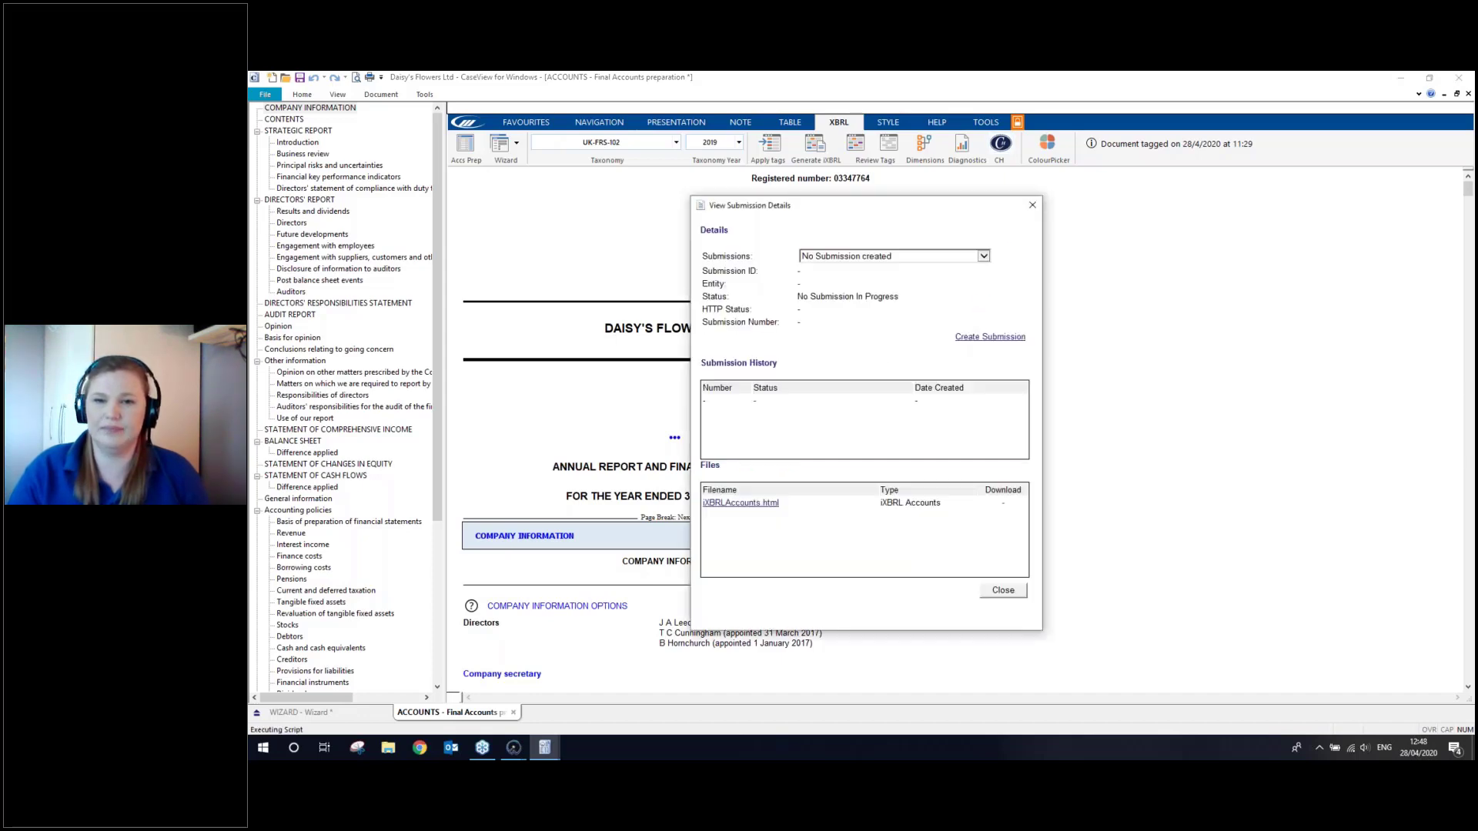
click(1015, 339)
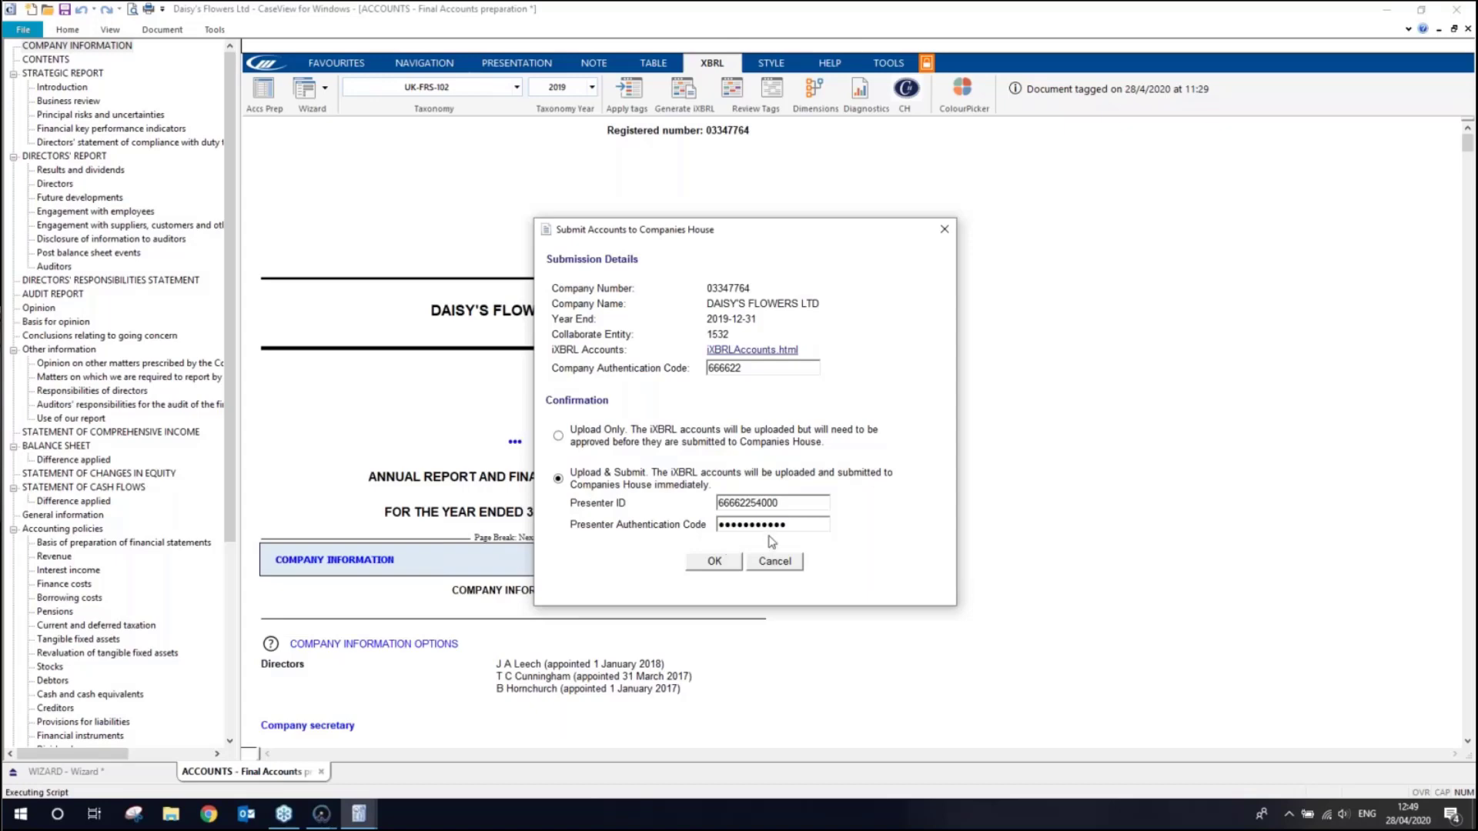
click(724, 568)
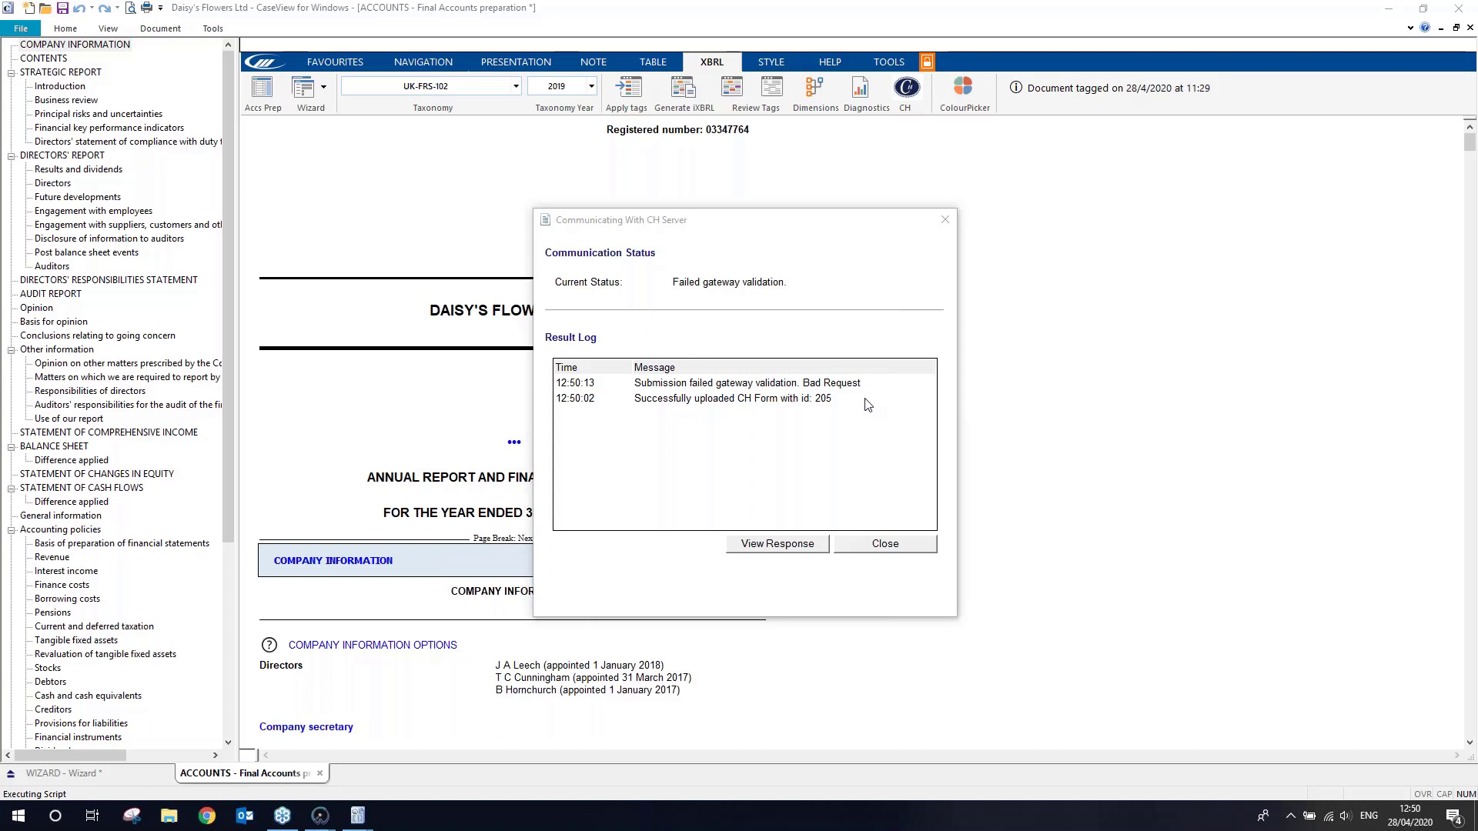
click(886, 545)
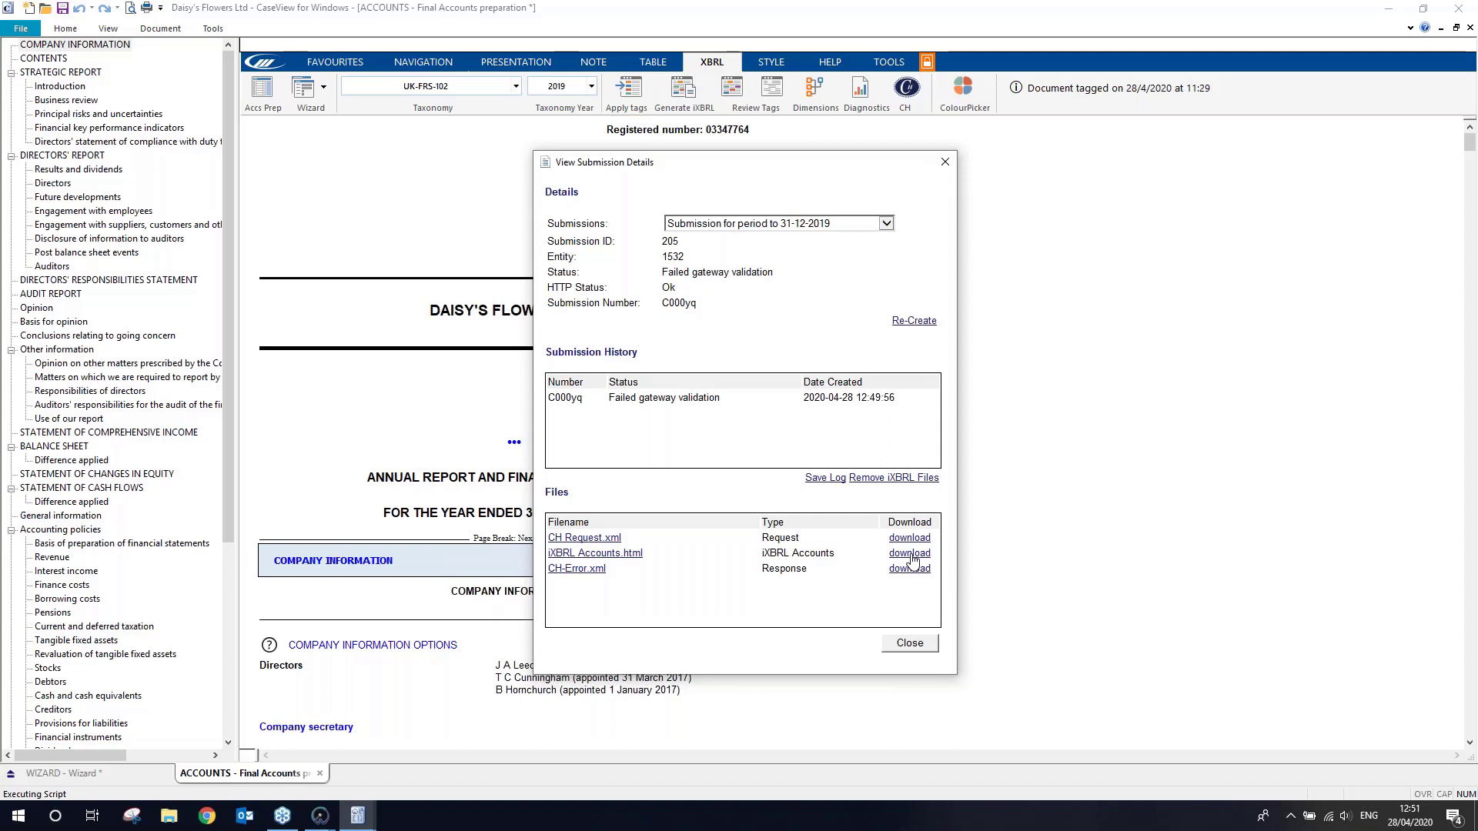
click(917, 647)
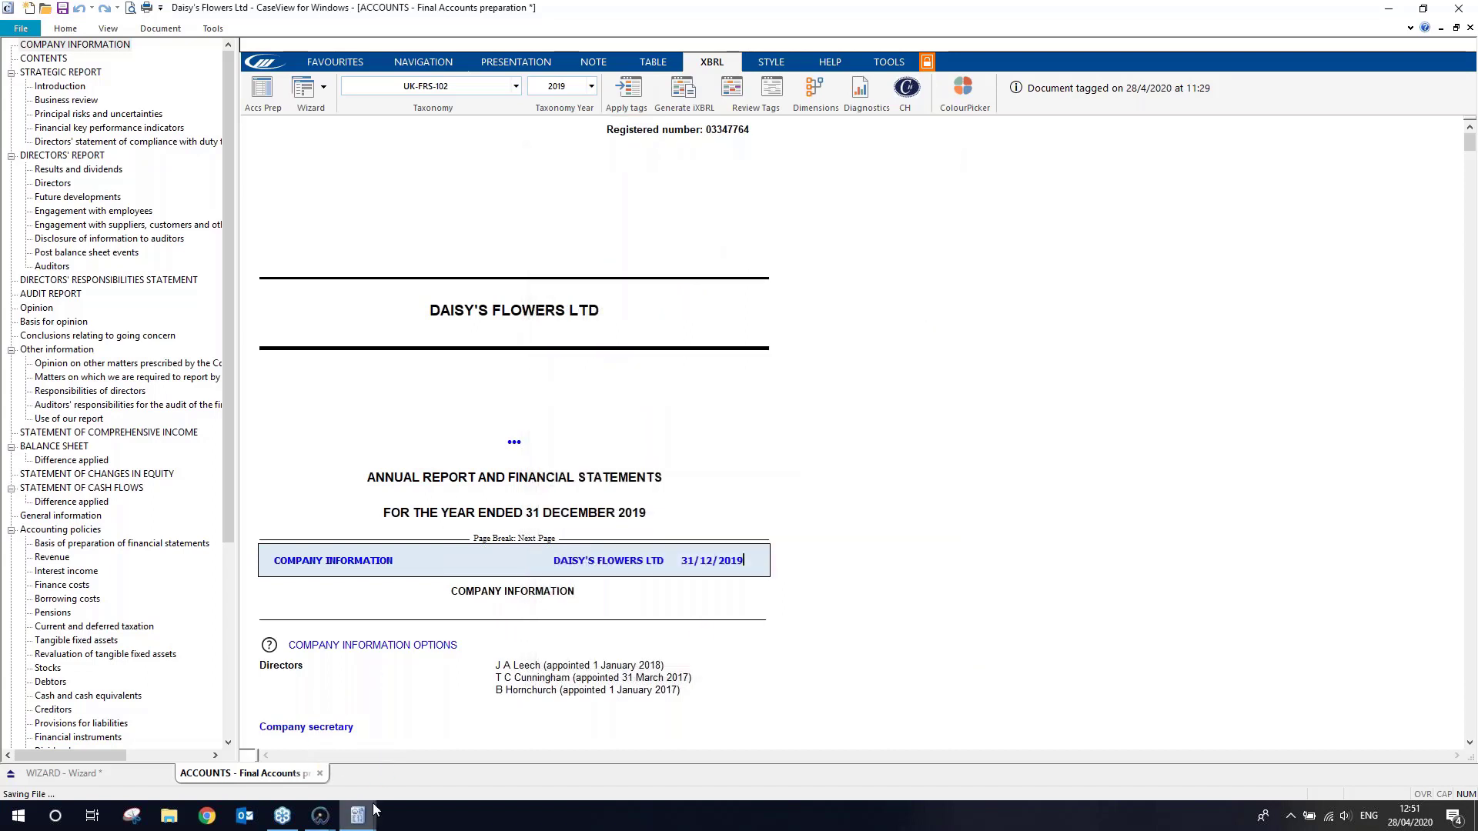
Switch to the DH Motors Ltd accounts, review the warnings for a Companies House iXBRL export, and leave the export
mouse_move(368, 824)
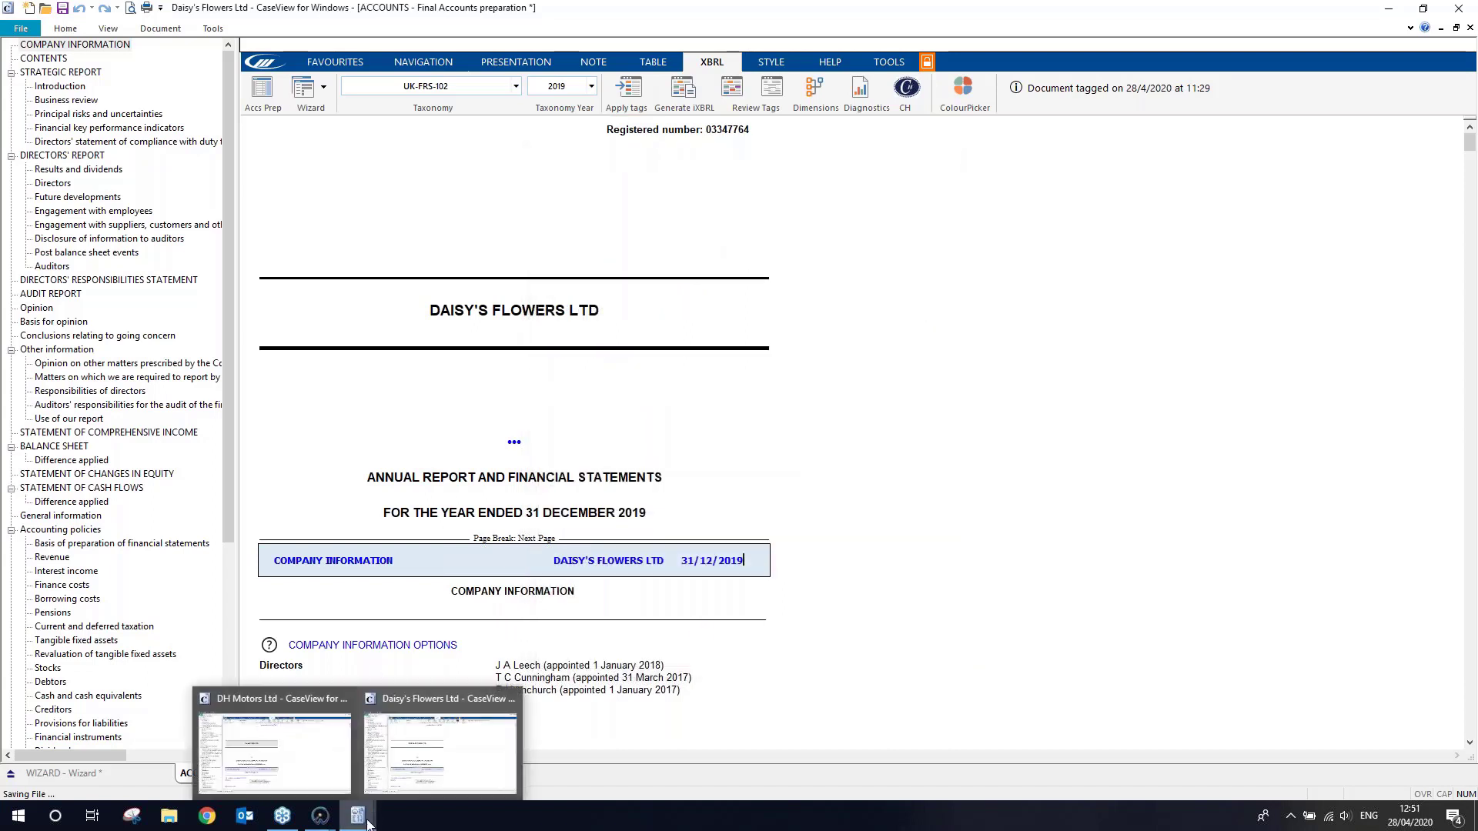
click(326, 785)
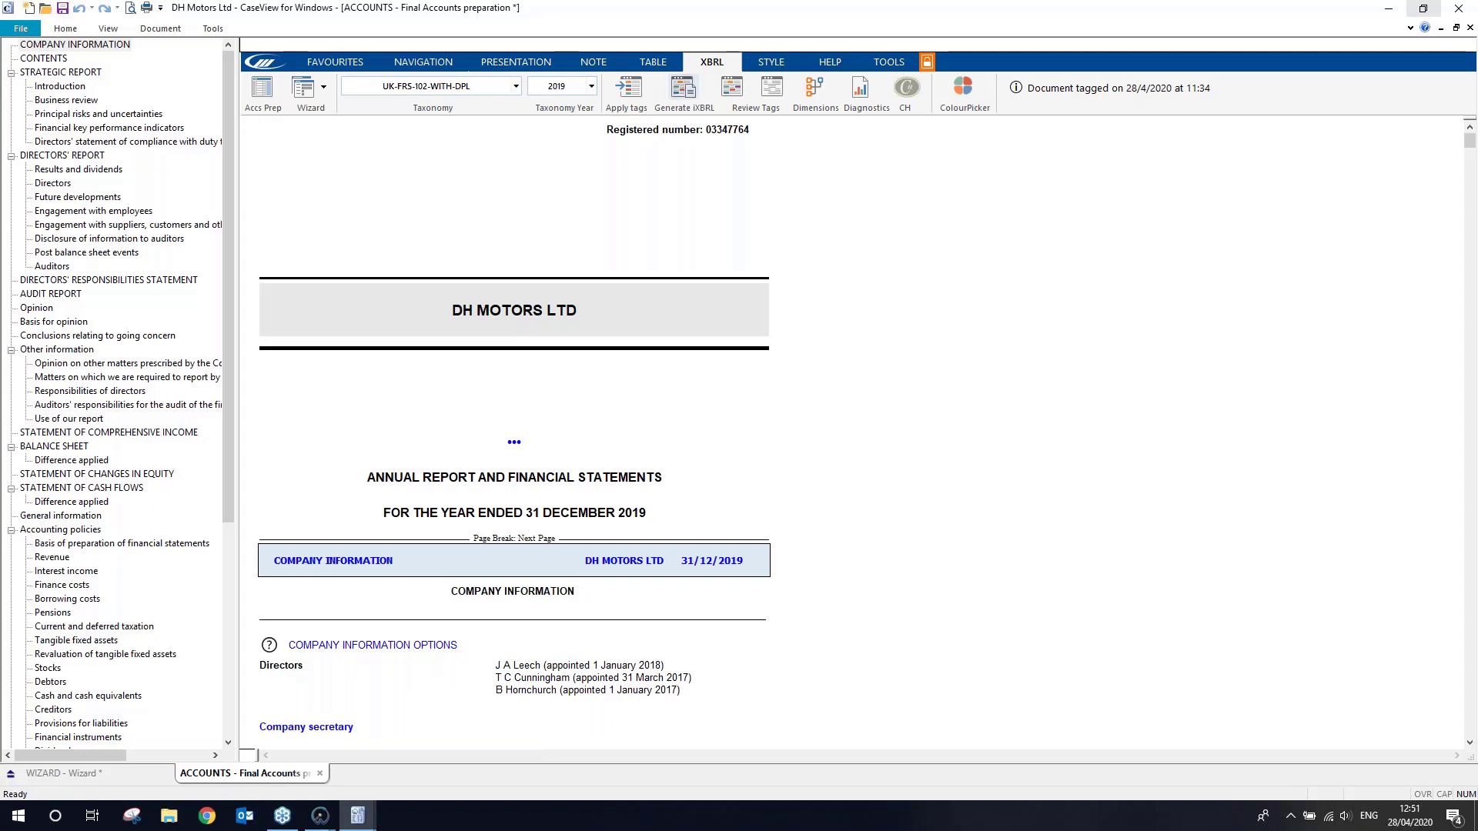
click(683, 87)
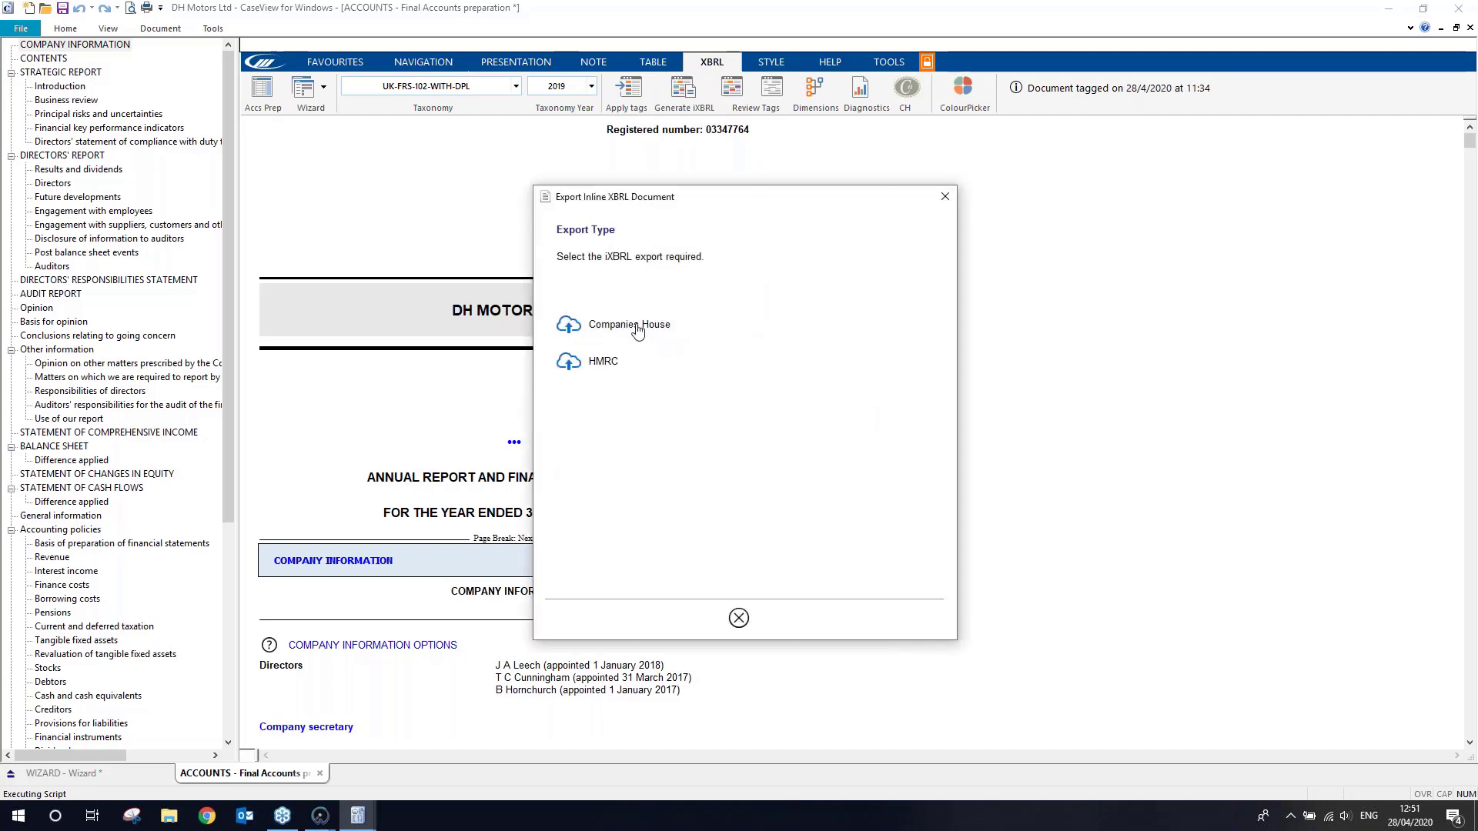
click(637, 331)
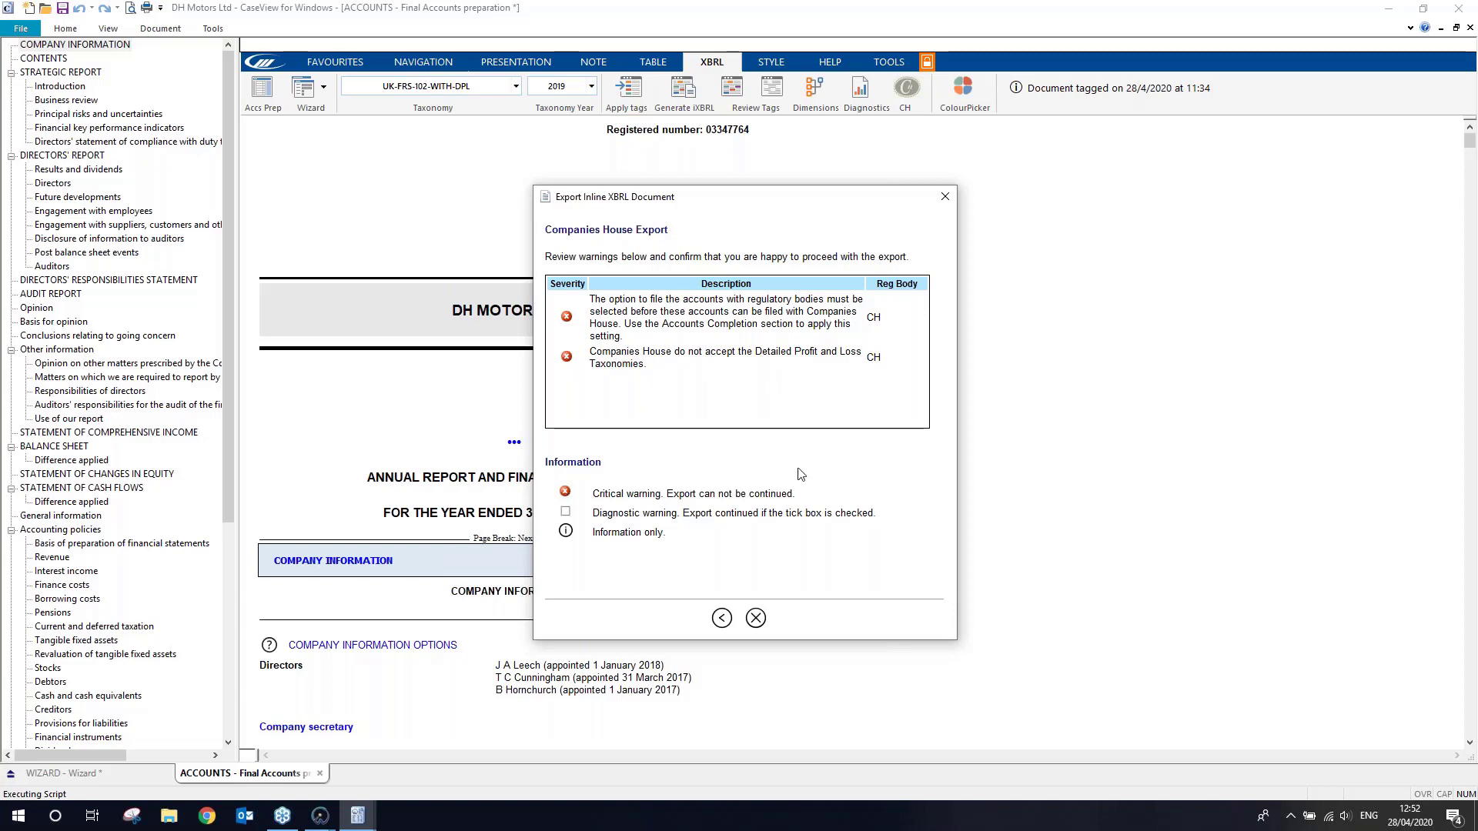
click(755, 619)
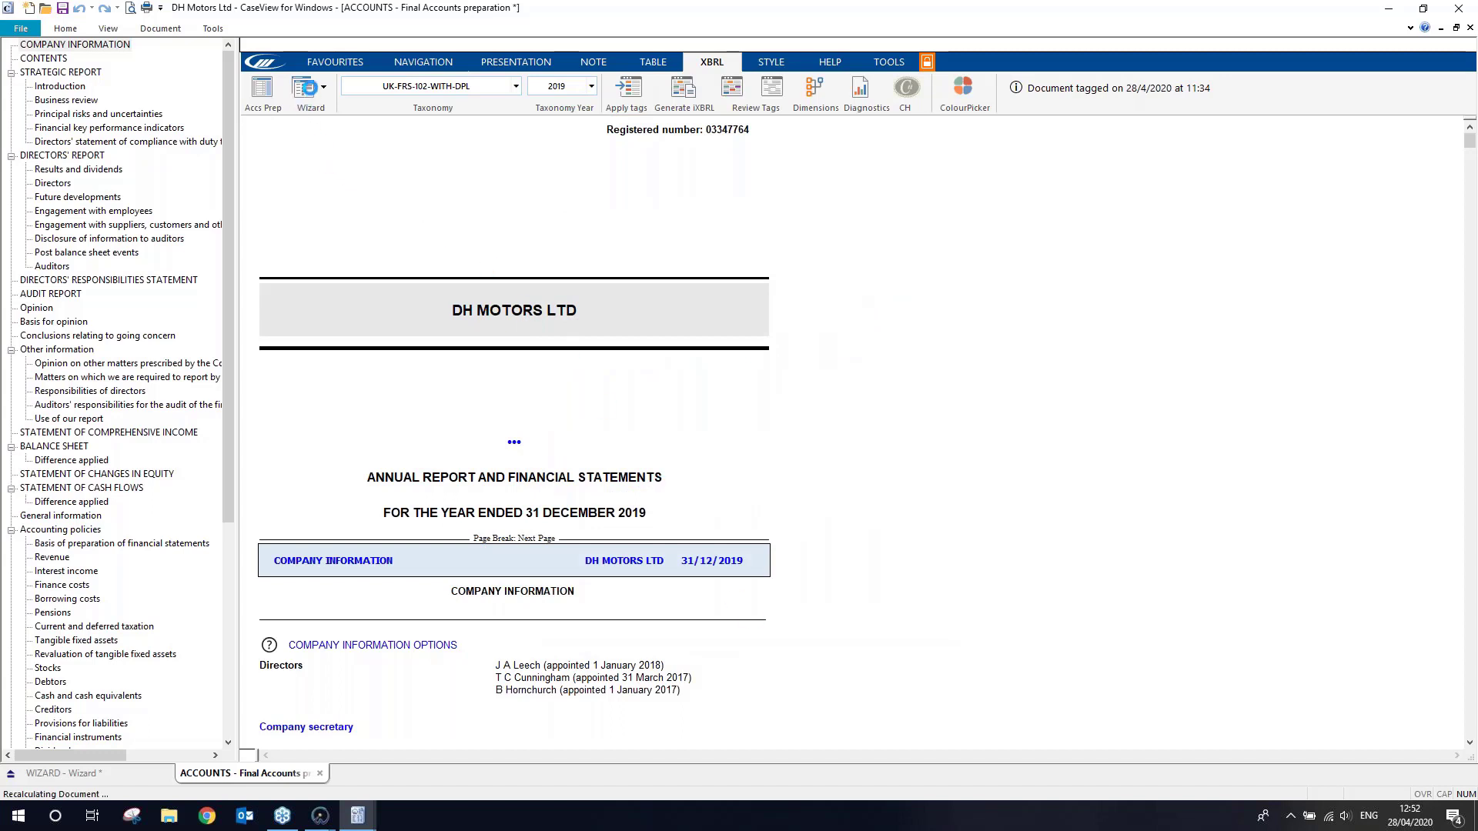
Set the accounts completion option to Filing with regulatory bodies for DH Motors Ltd and return to the accounts document
click(308, 104)
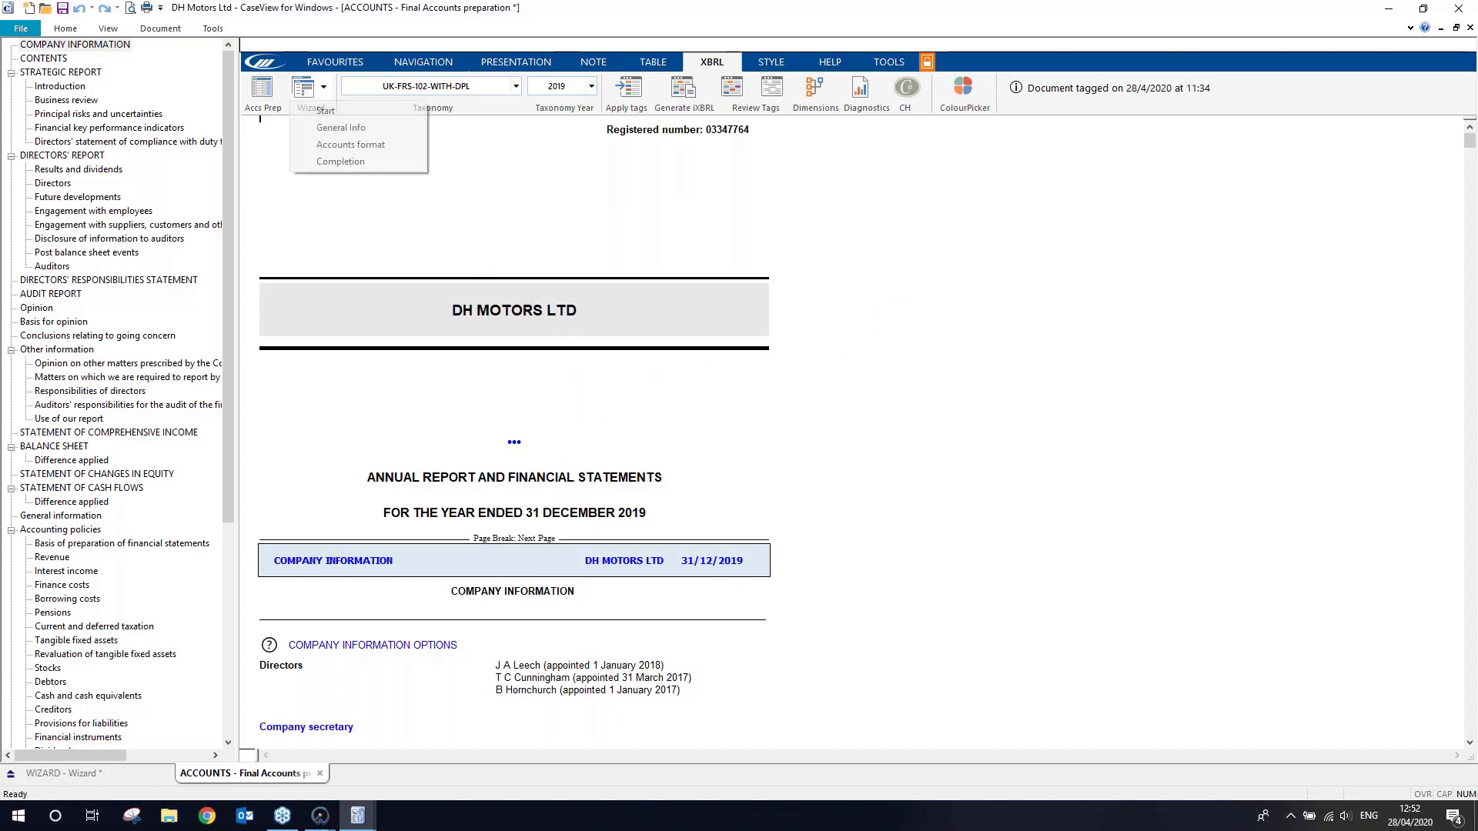
click(341, 162)
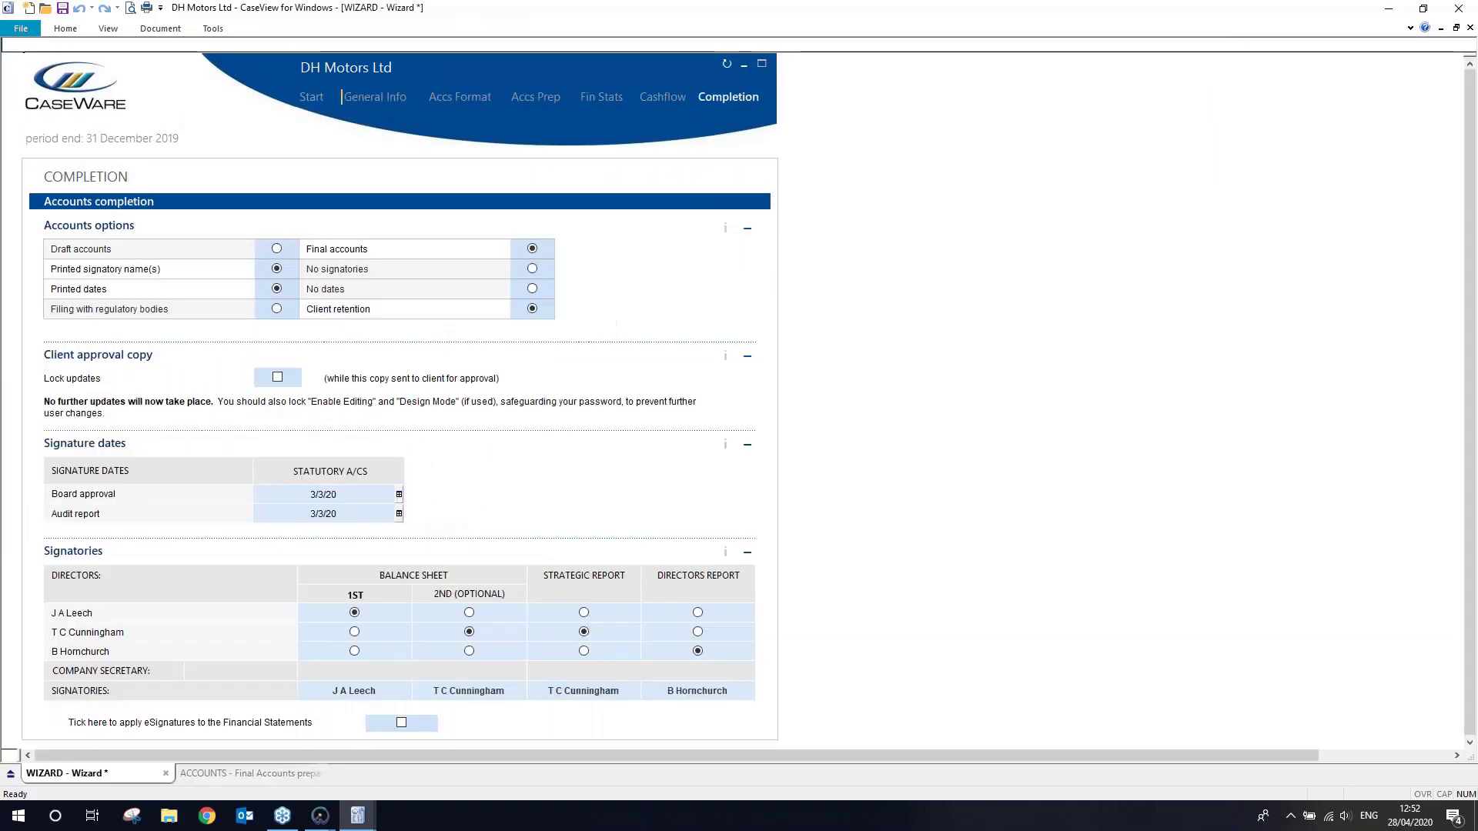
click(277, 310)
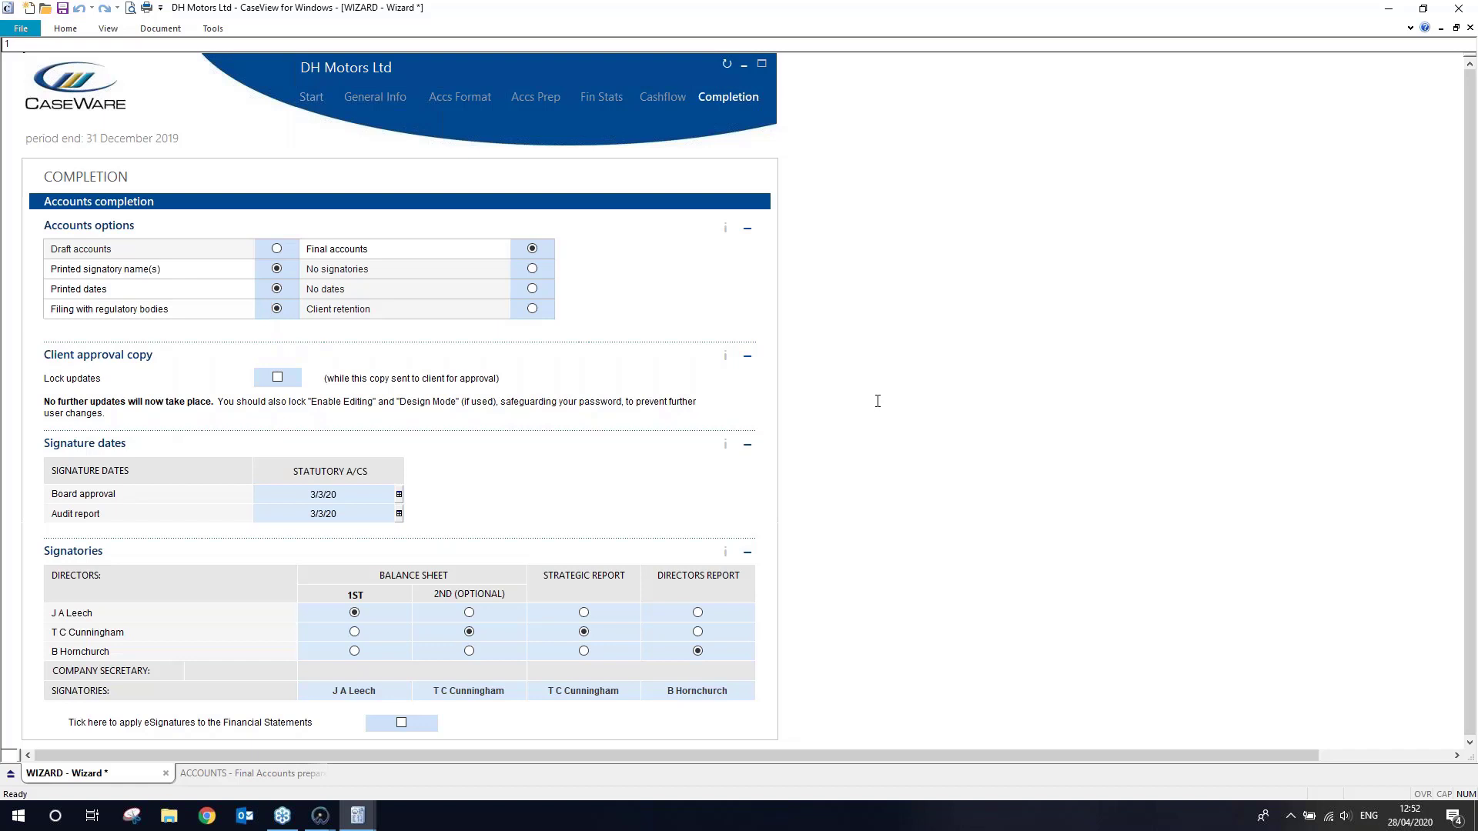
click(599, 101)
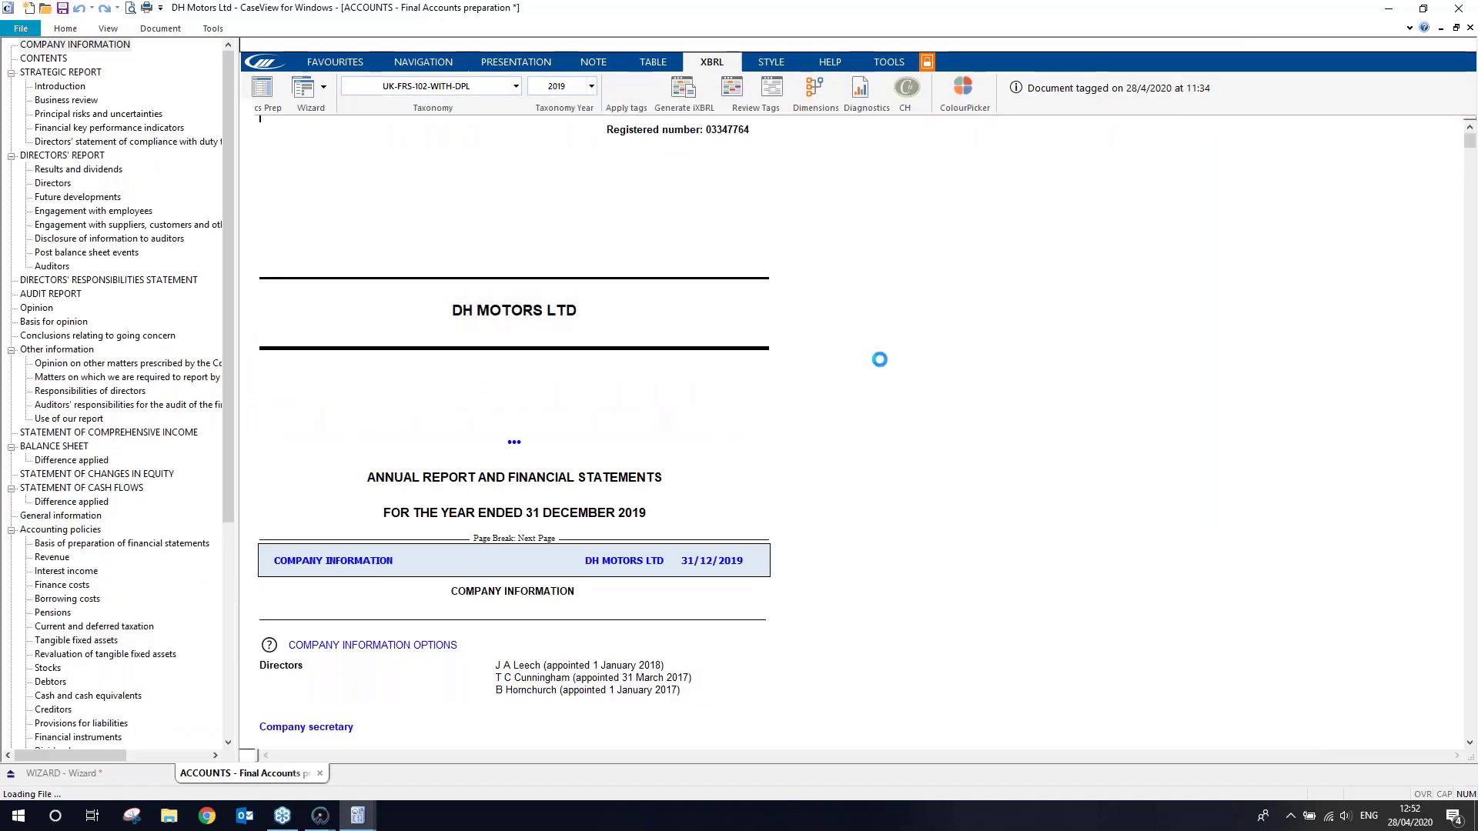
Switch the accounts' XBRL taxonomy to UK-FRS-102
click(515, 86)
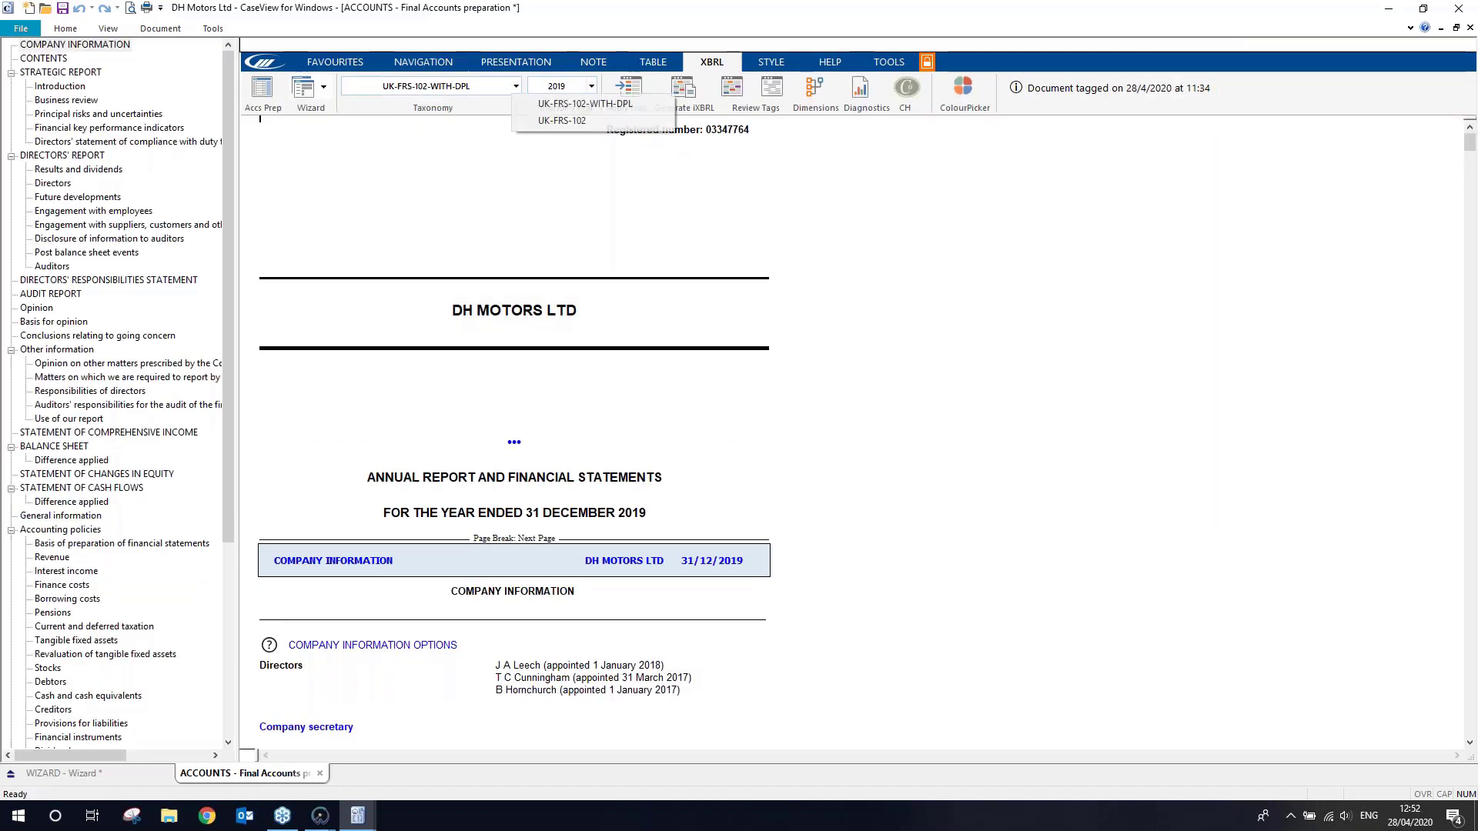
click(537, 122)
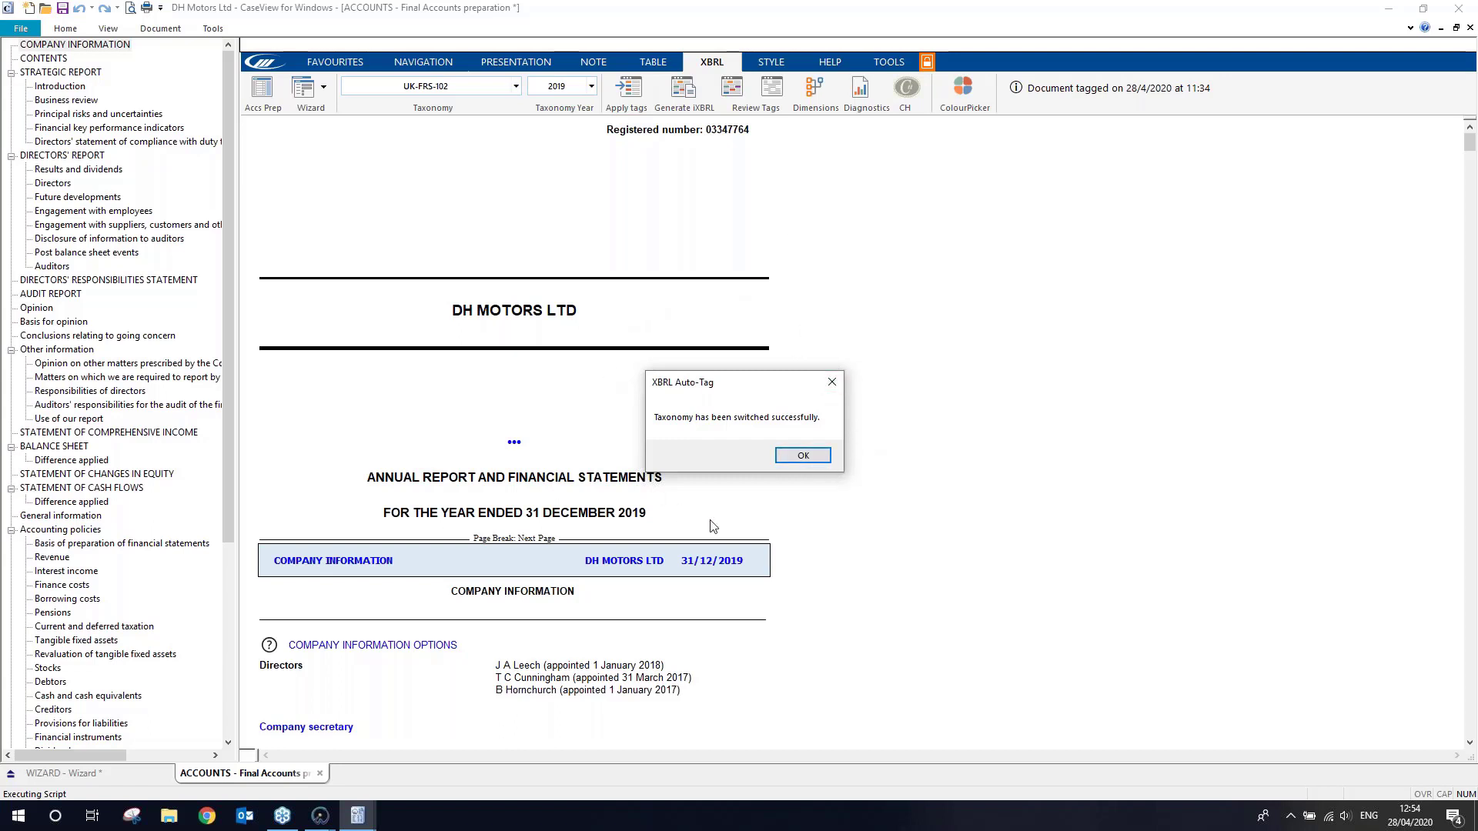
click(803, 455)
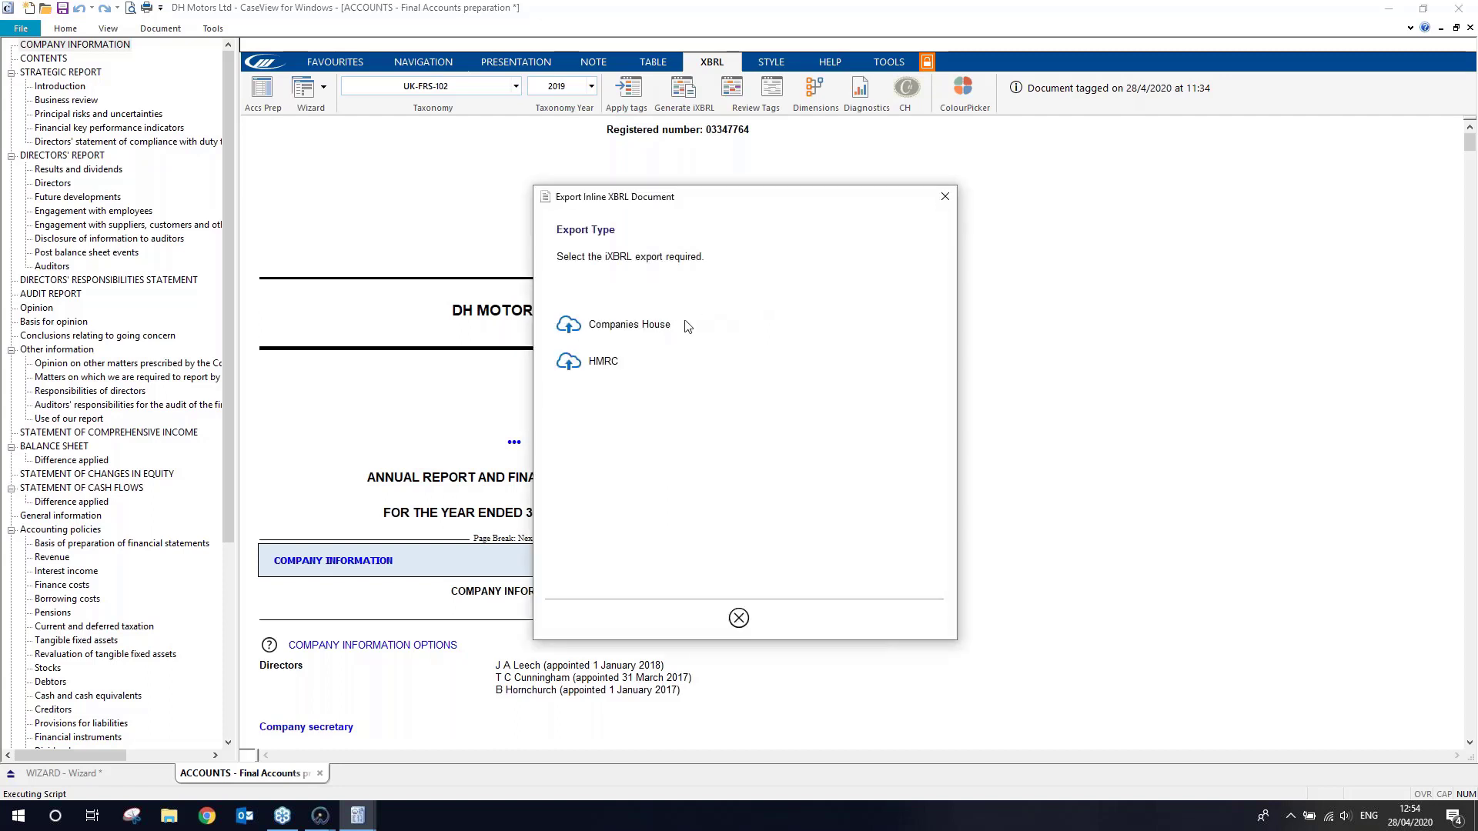
Choose a Companies House iXBRL export for DH Motors Ltd and accept the warning that no Detailed P&L tags are exported
click(629, 324)
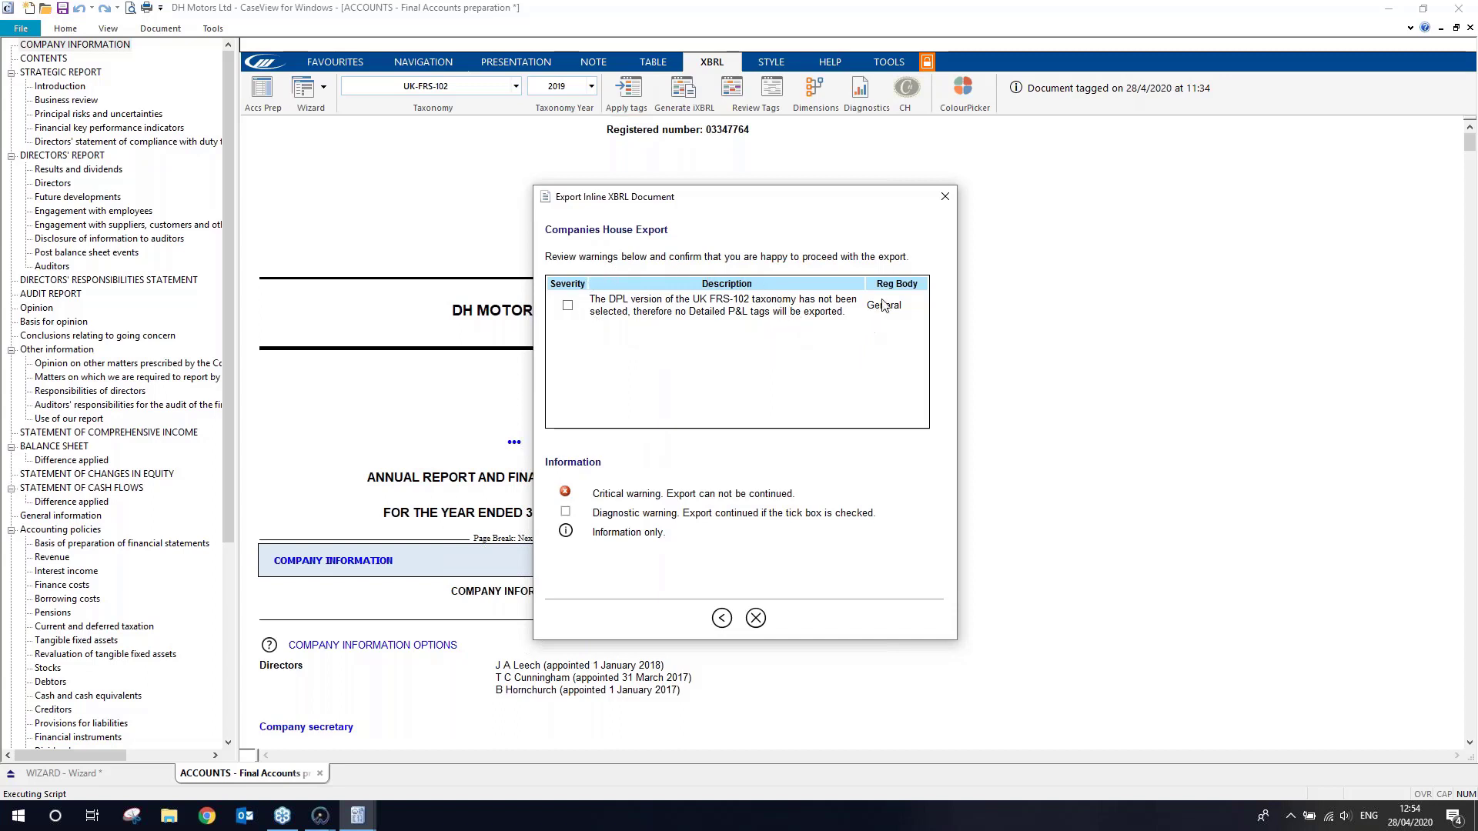
click(568, 307)
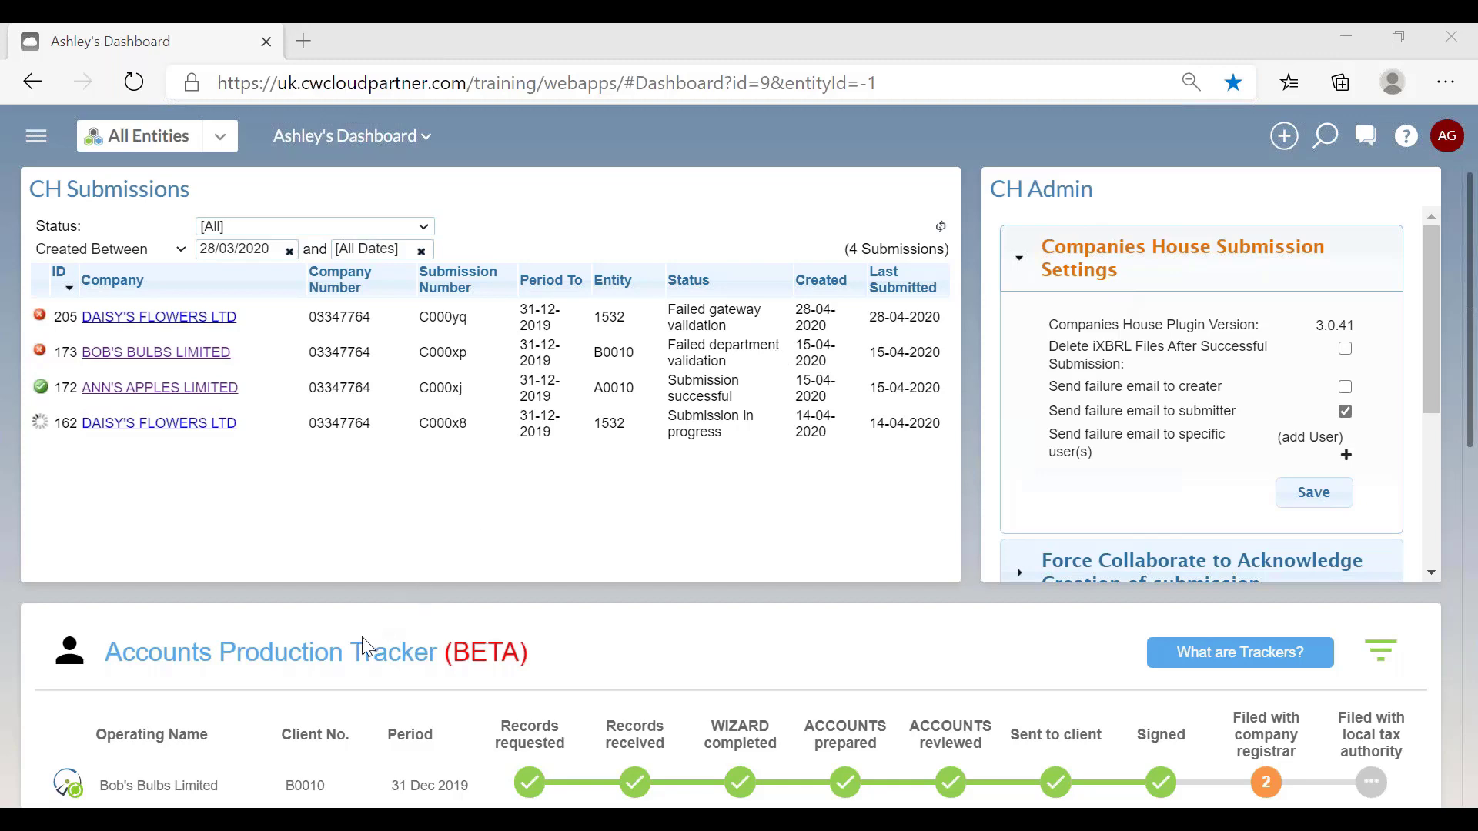
Look over the dashboard's CH Submissions, CH Admin, Accounts Production Tracker and Working Papers gadgets
scroll(362, 626, down, 6)
scroll(362, 616, up, 6)
scroll(594, 485, down, 9)
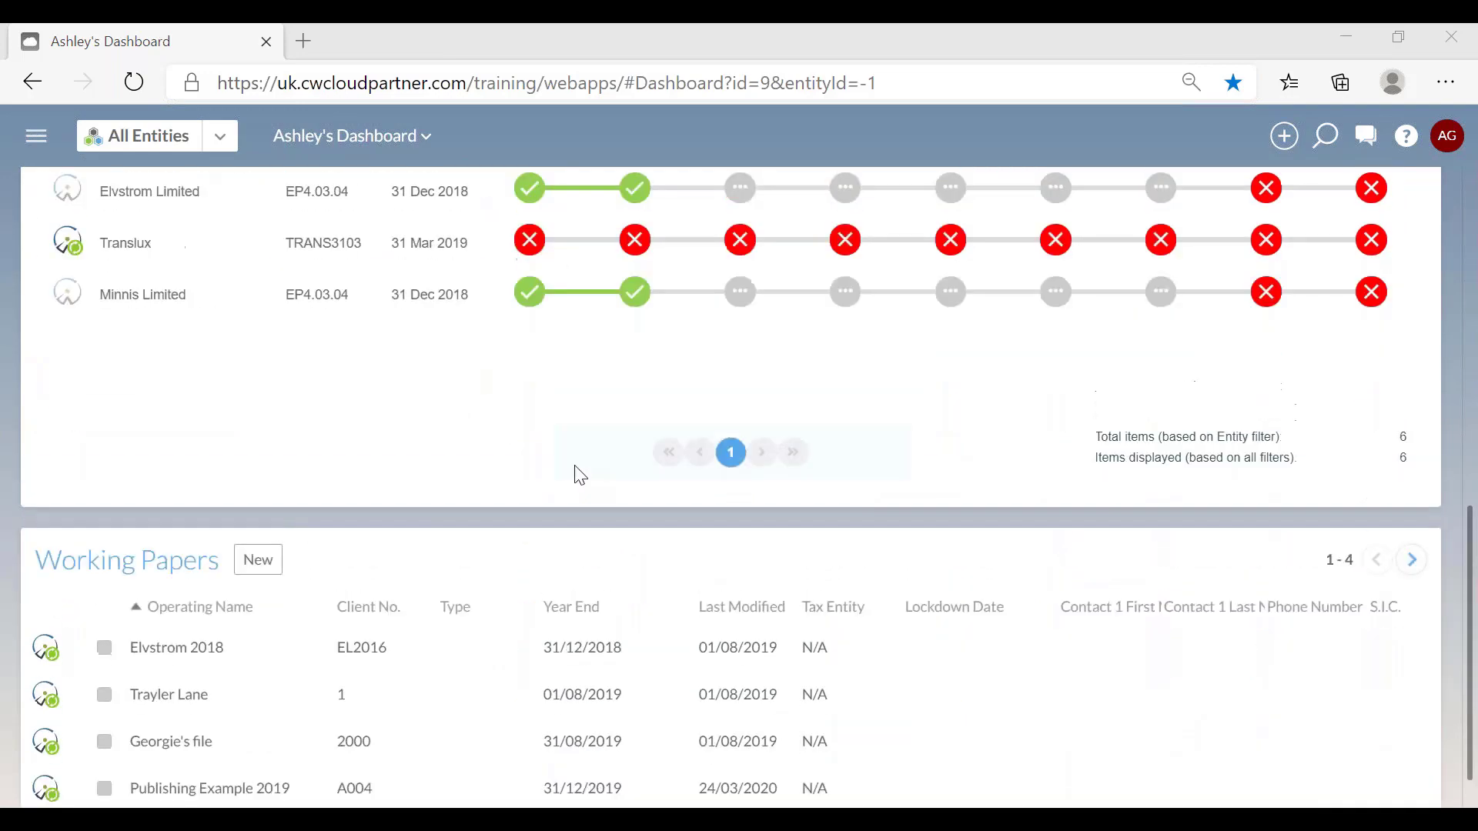
scroll(580, 470, up, 6)
scroll(579, 470, up, 3)
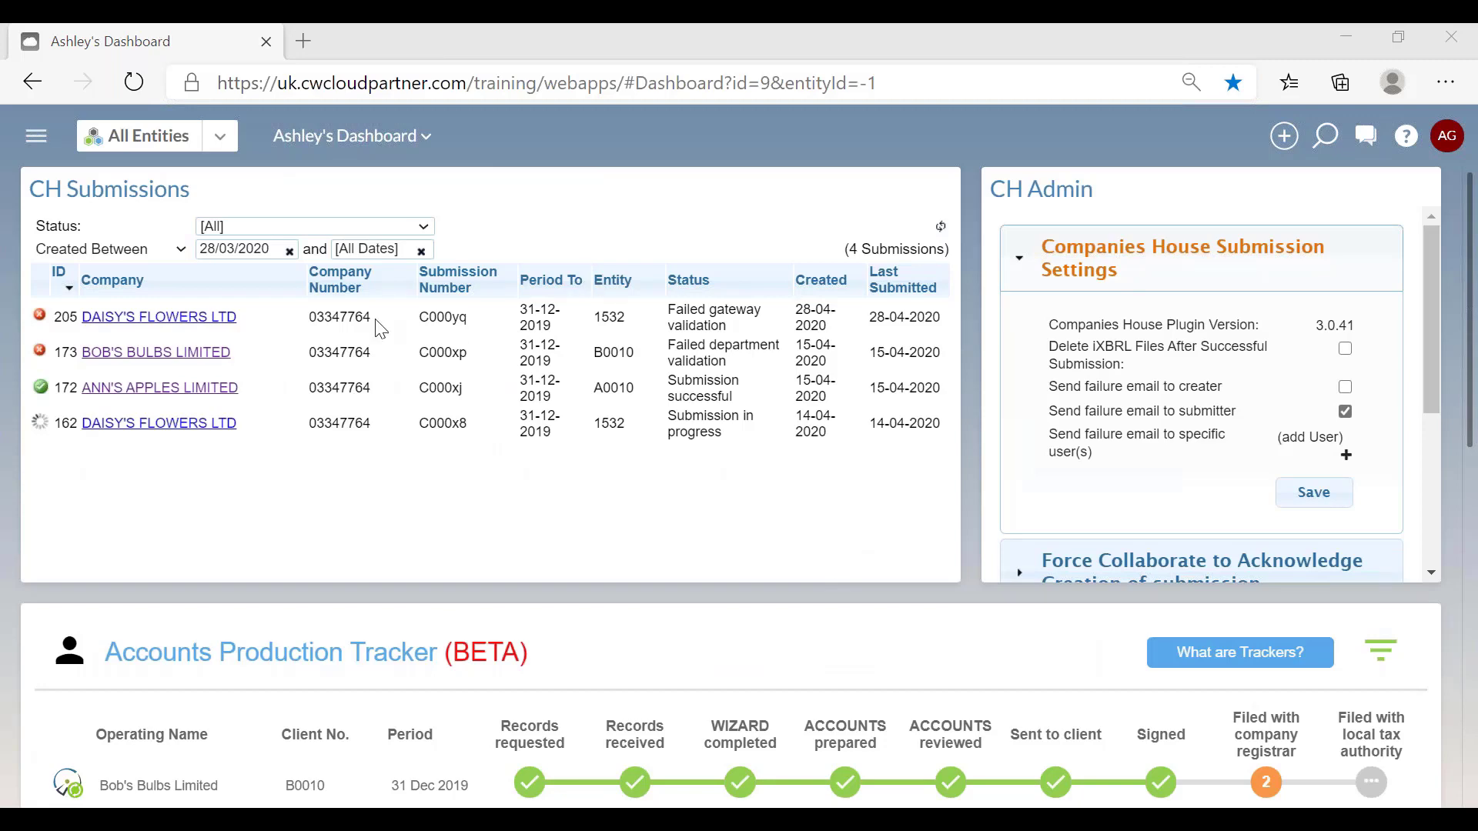
Start editing the dashboard layout, narrow the CH Submissions gadget and widen the CH Admin gadget to fill the row
click(414, 143)
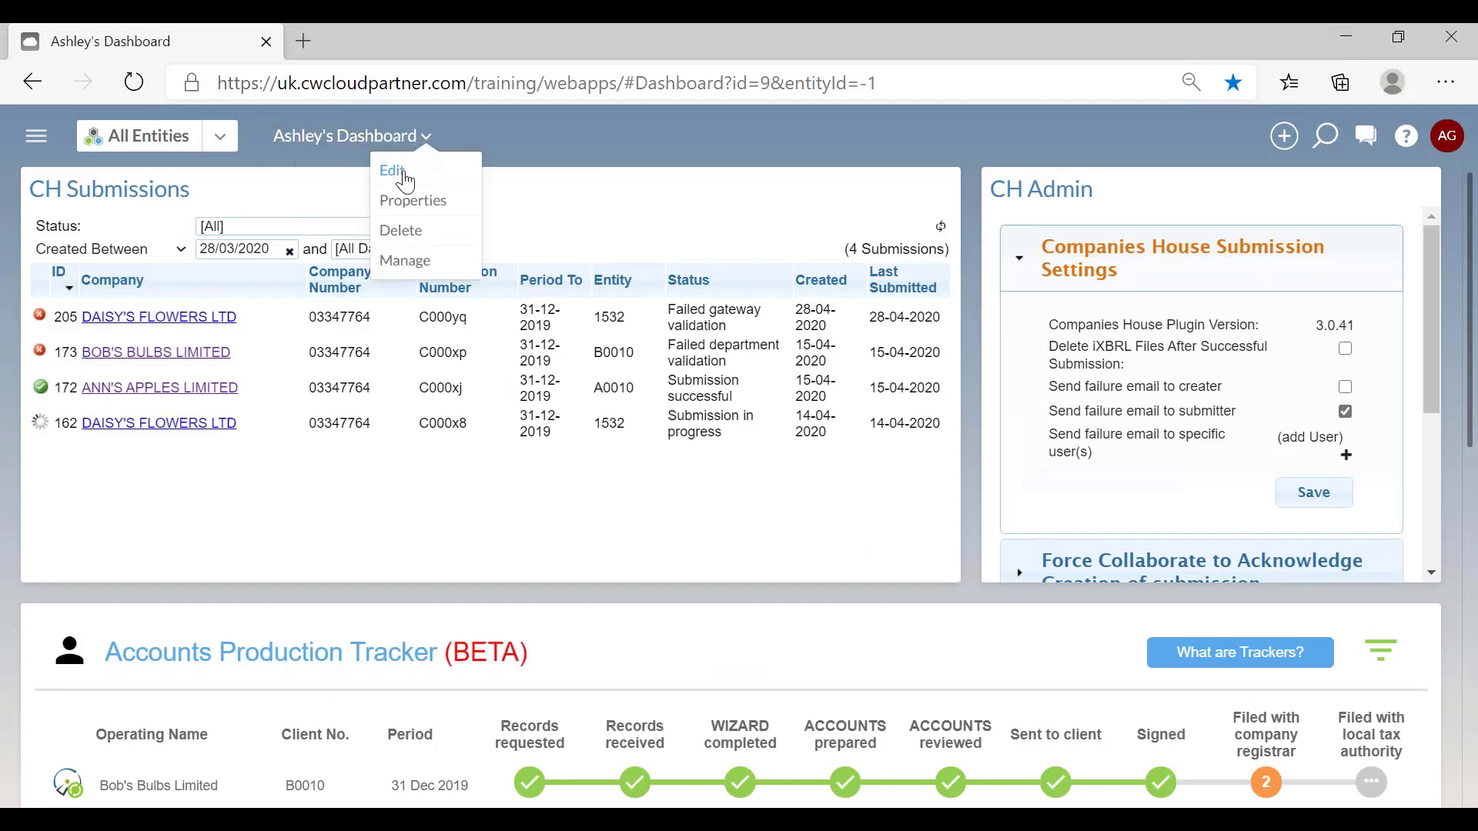
click(405, 182)
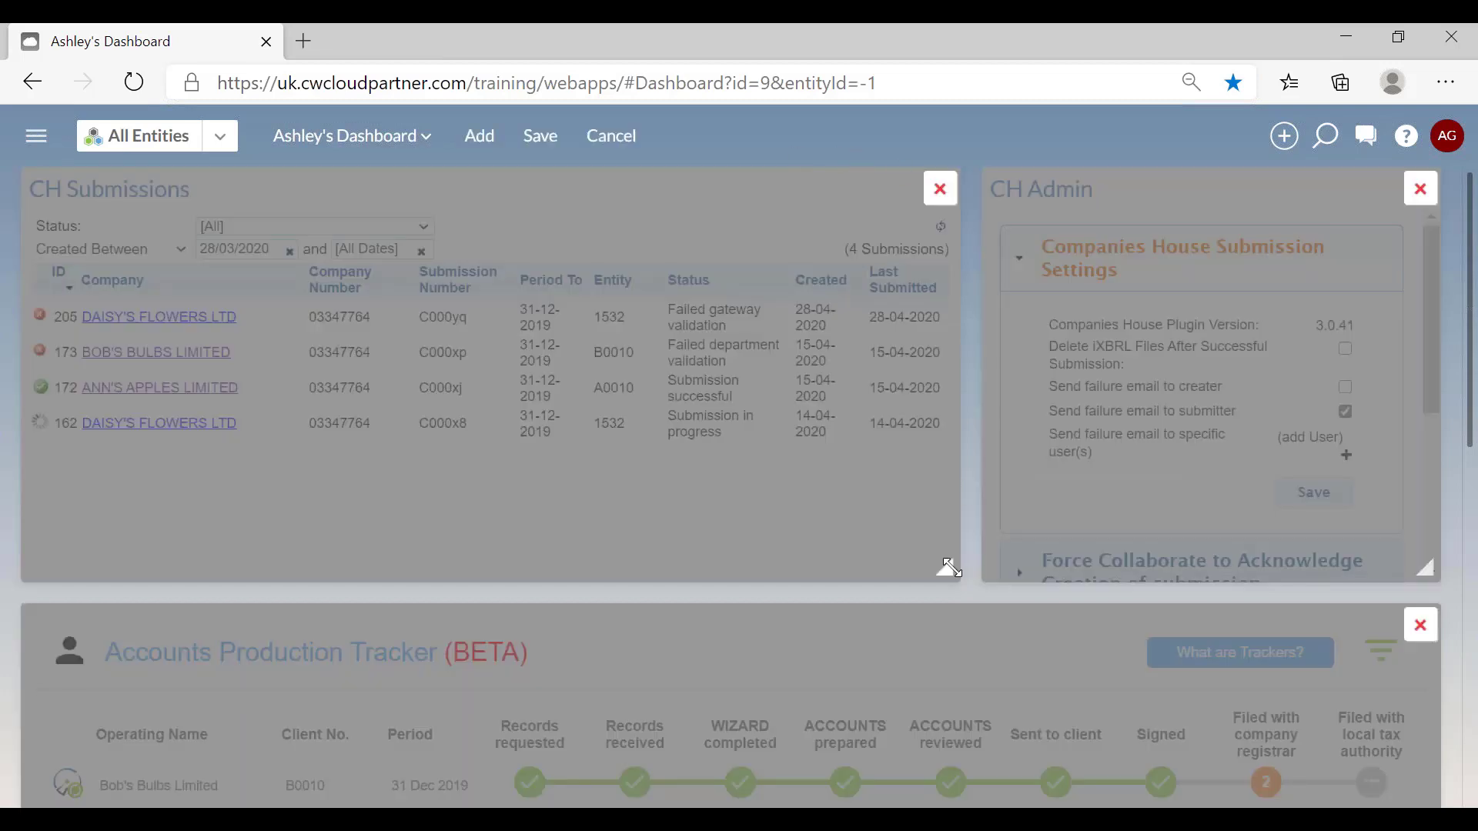
drag(937, 567, 556, 584)
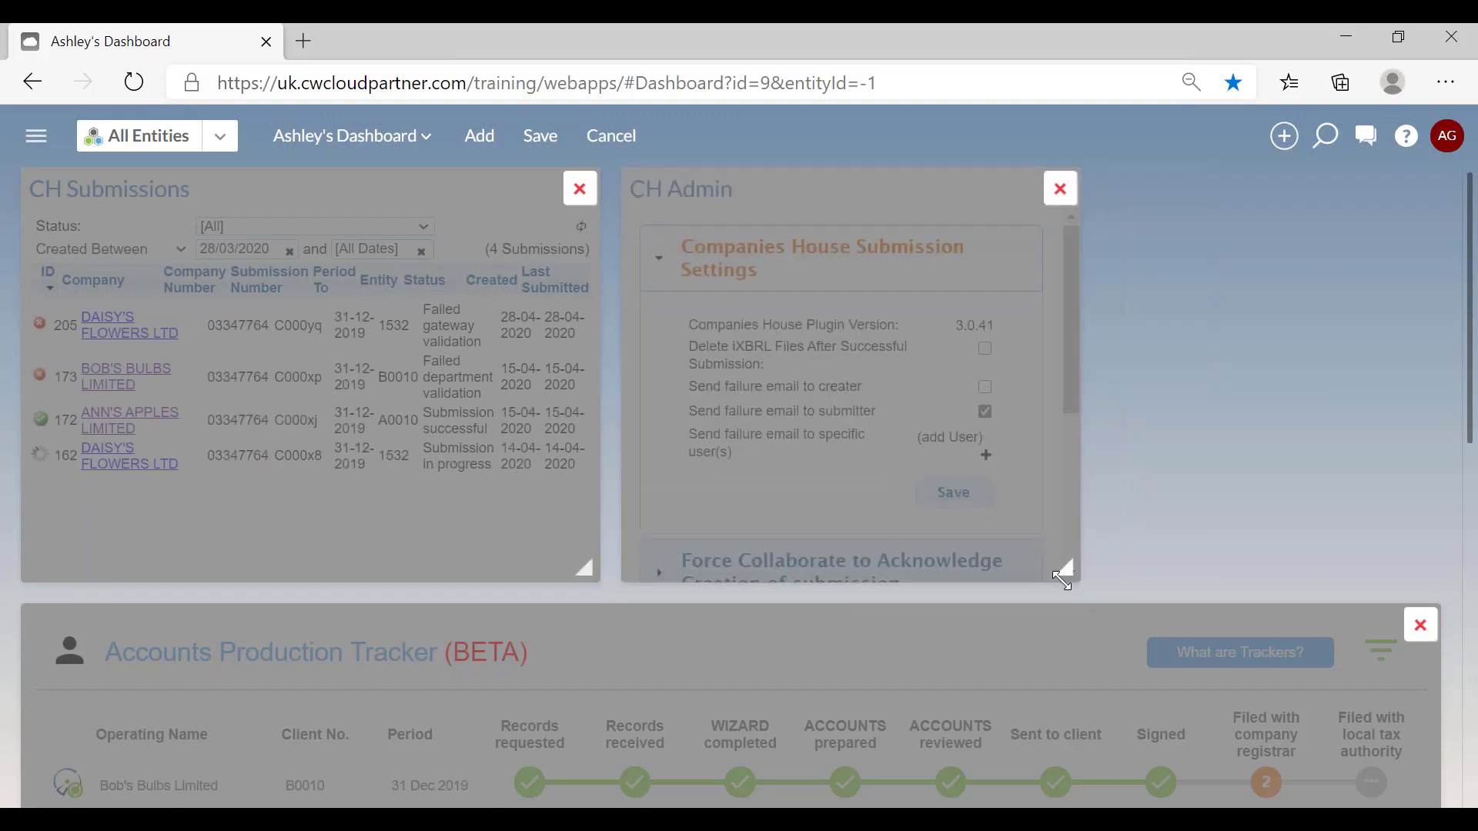
drag(1066, 572, 1428, 570)
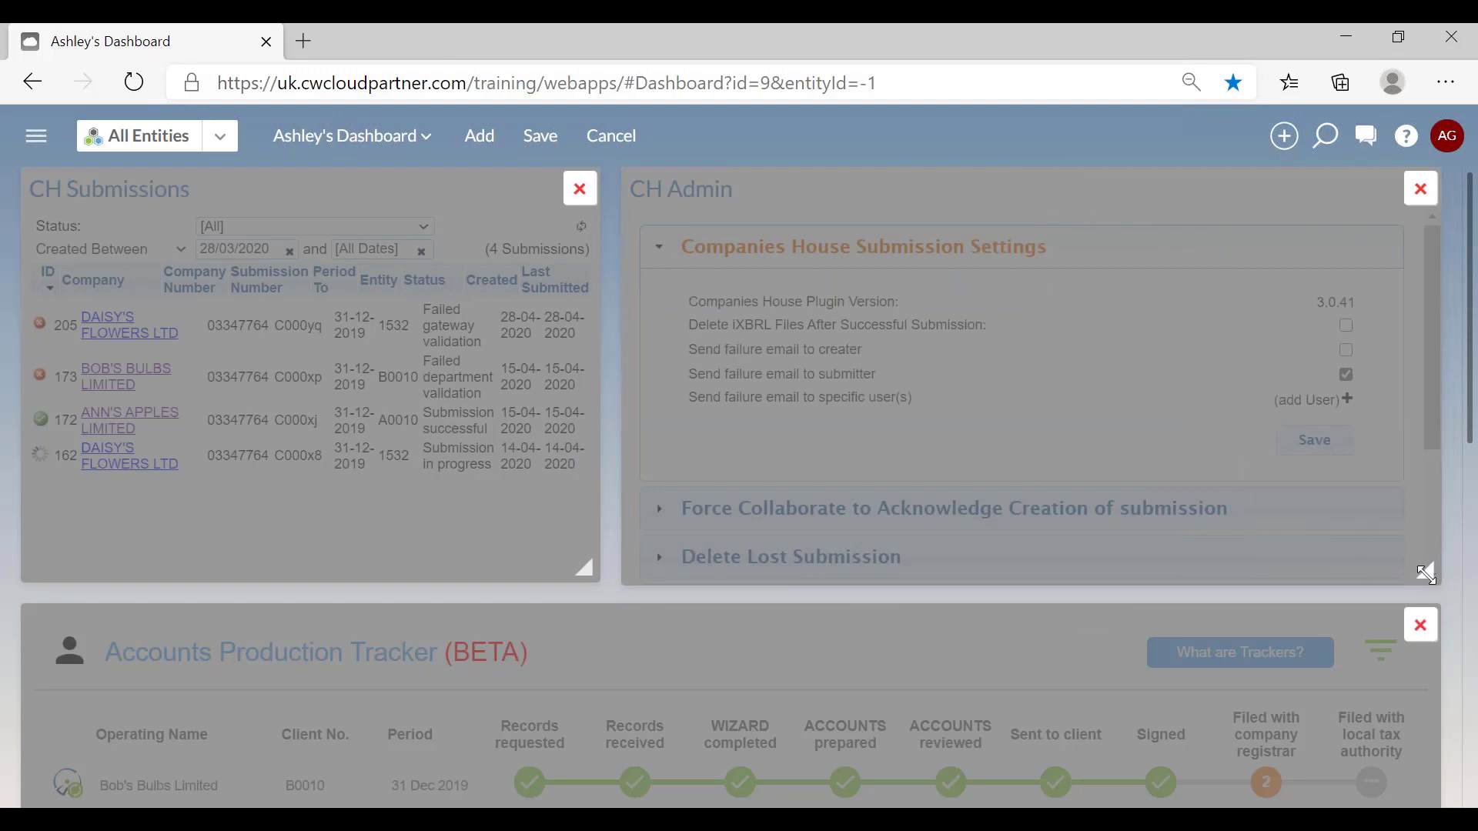
Remove the Working Papers gadget from the dashboard layout being edited
scroll(874, 629, down, 4)
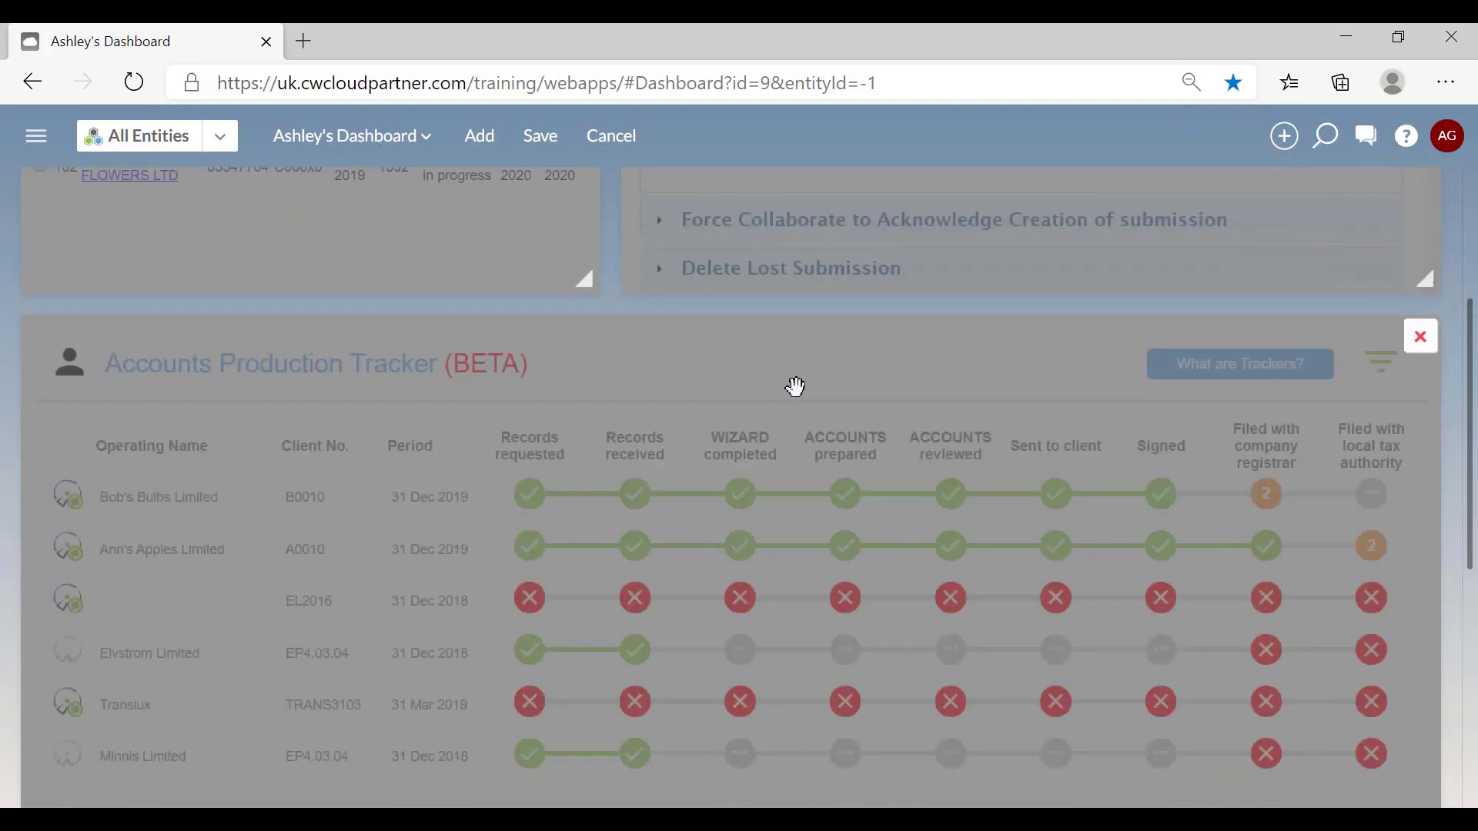
scroll(797, 391, down, 6)
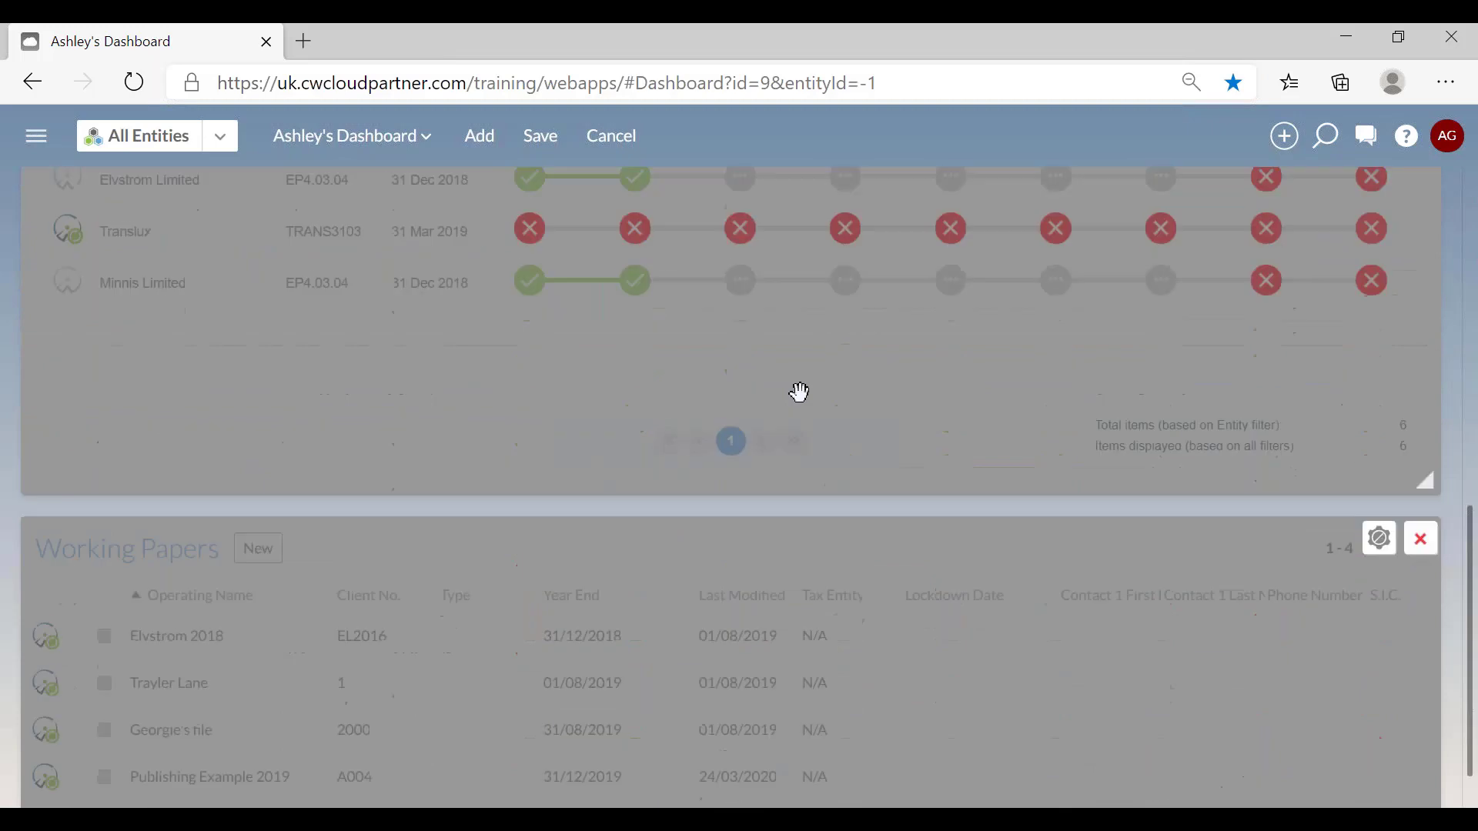
click(1422, 539)
scroll(735, 643, up, 6)
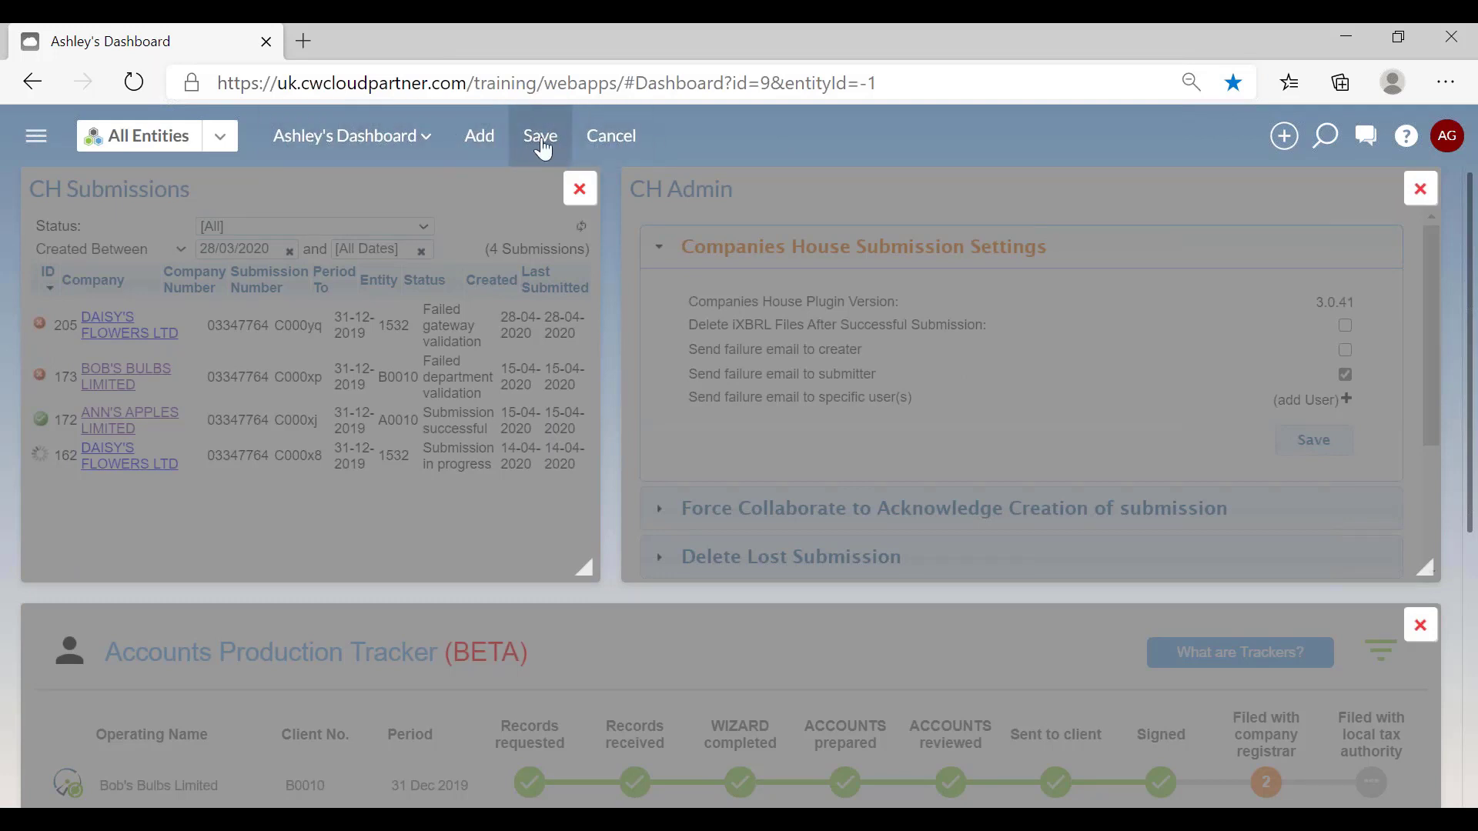
Check which CH Submissions gadgets can be added to the dashboard, and discard the layout edits
click(483, 143)
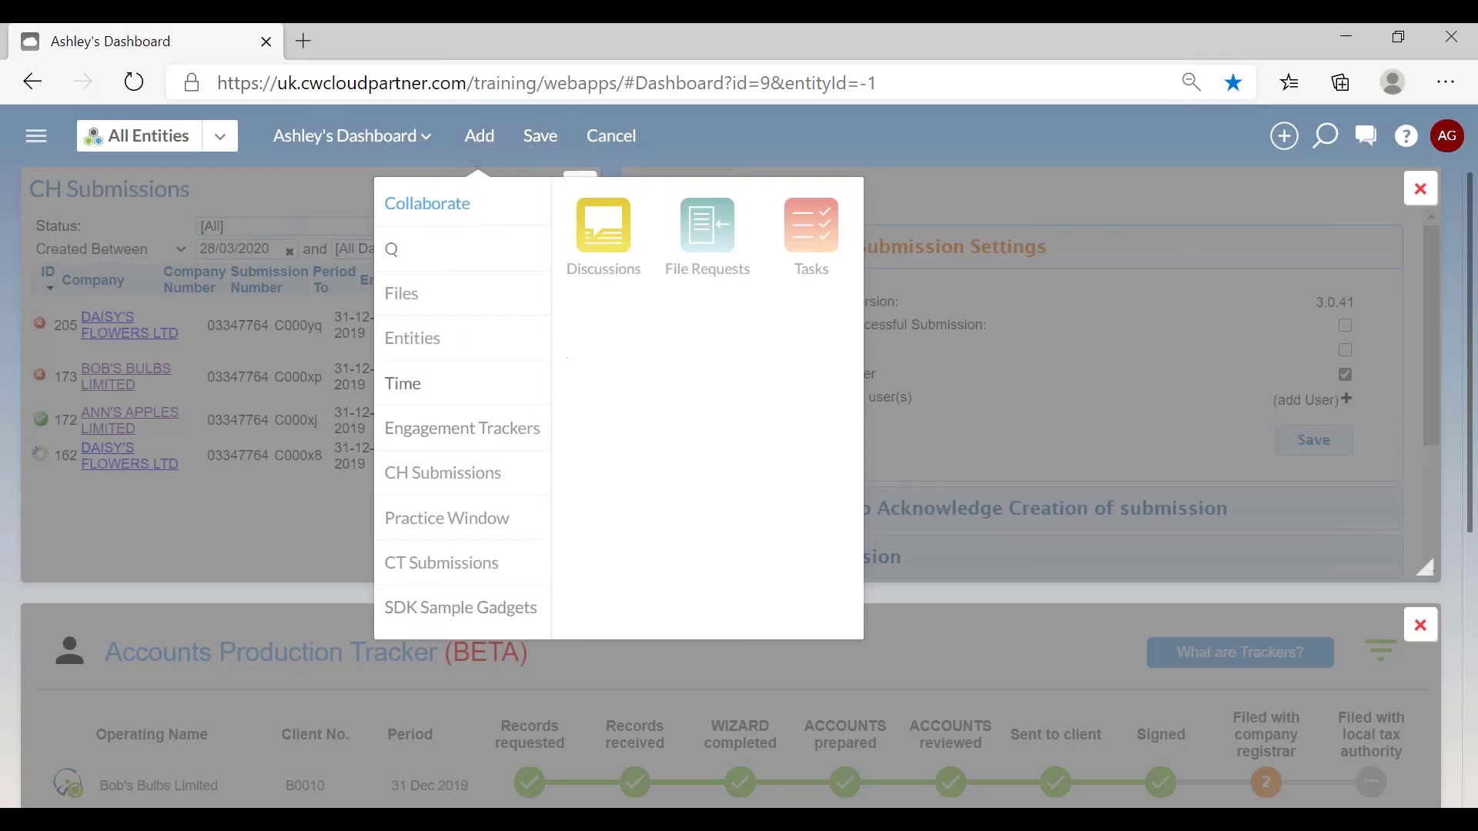
click(447, 487)
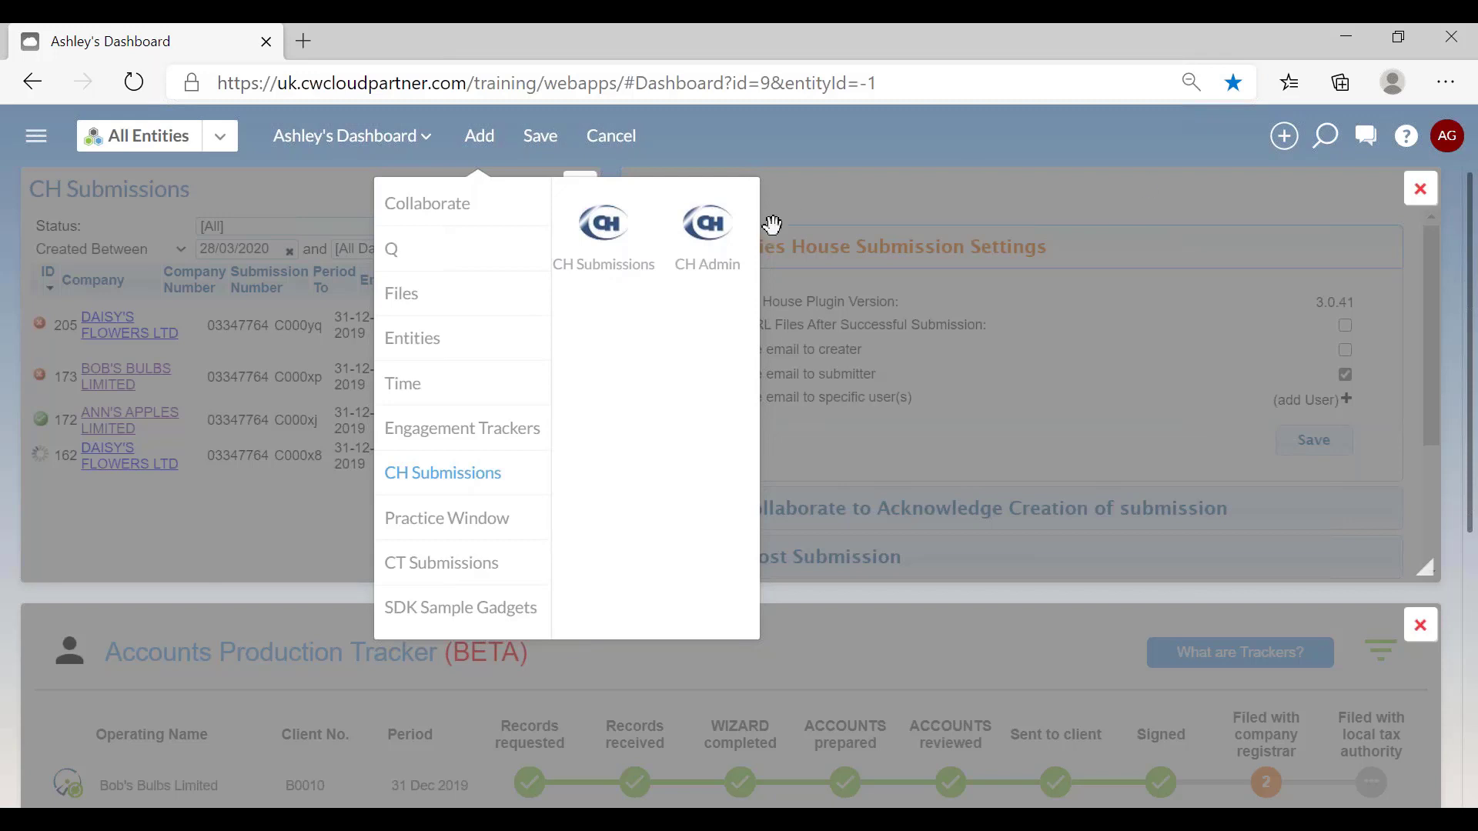
click(752, 153)
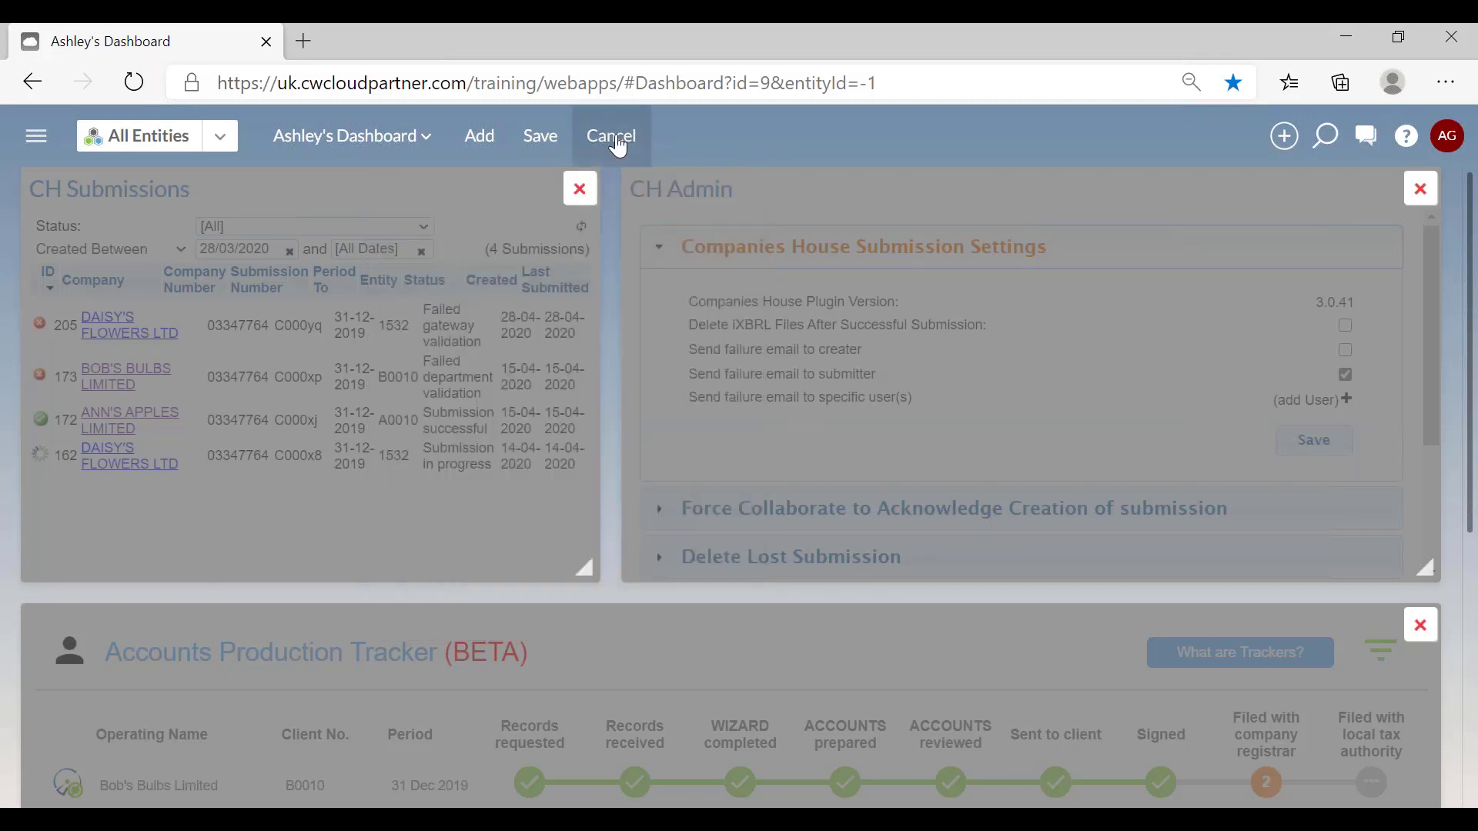
click(616, 151)
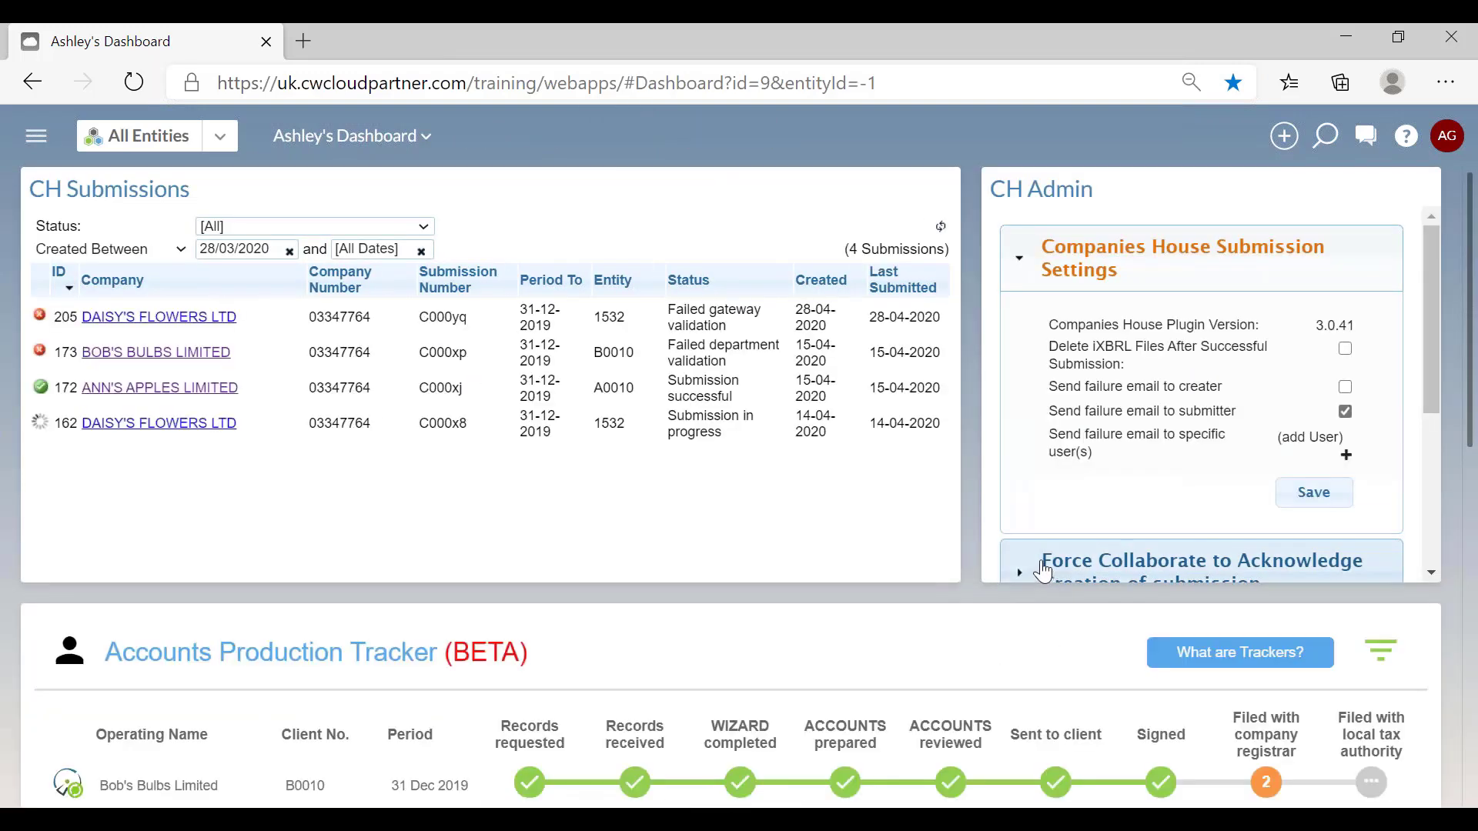
Examine the CH Admin options, including the Delete Lost Submission fields, and collapse that section
scroll(609, 389, down, 3)
scroll(312, 278, up, 3)
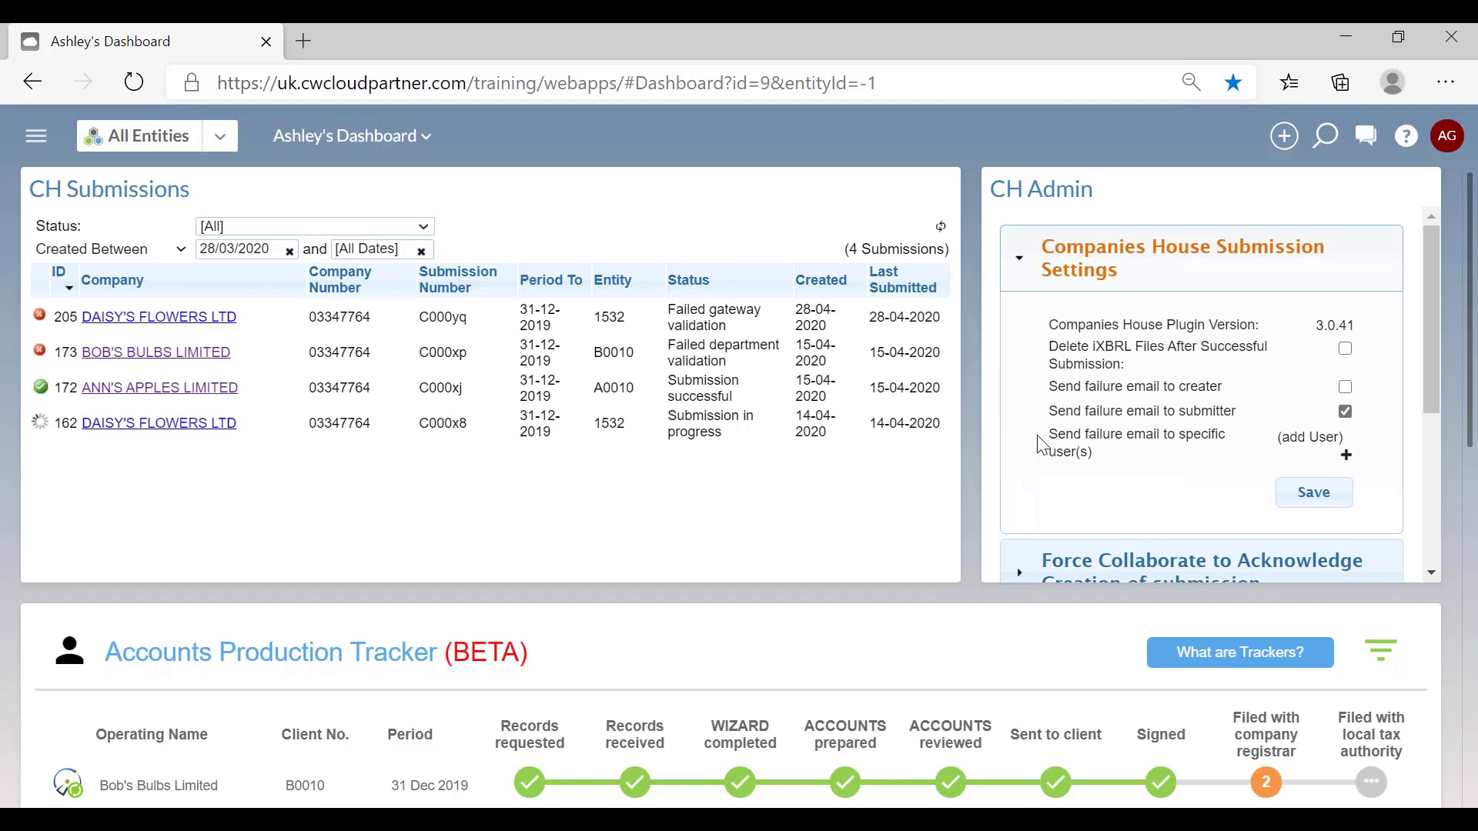
scroll(1047, 439, down, 3)
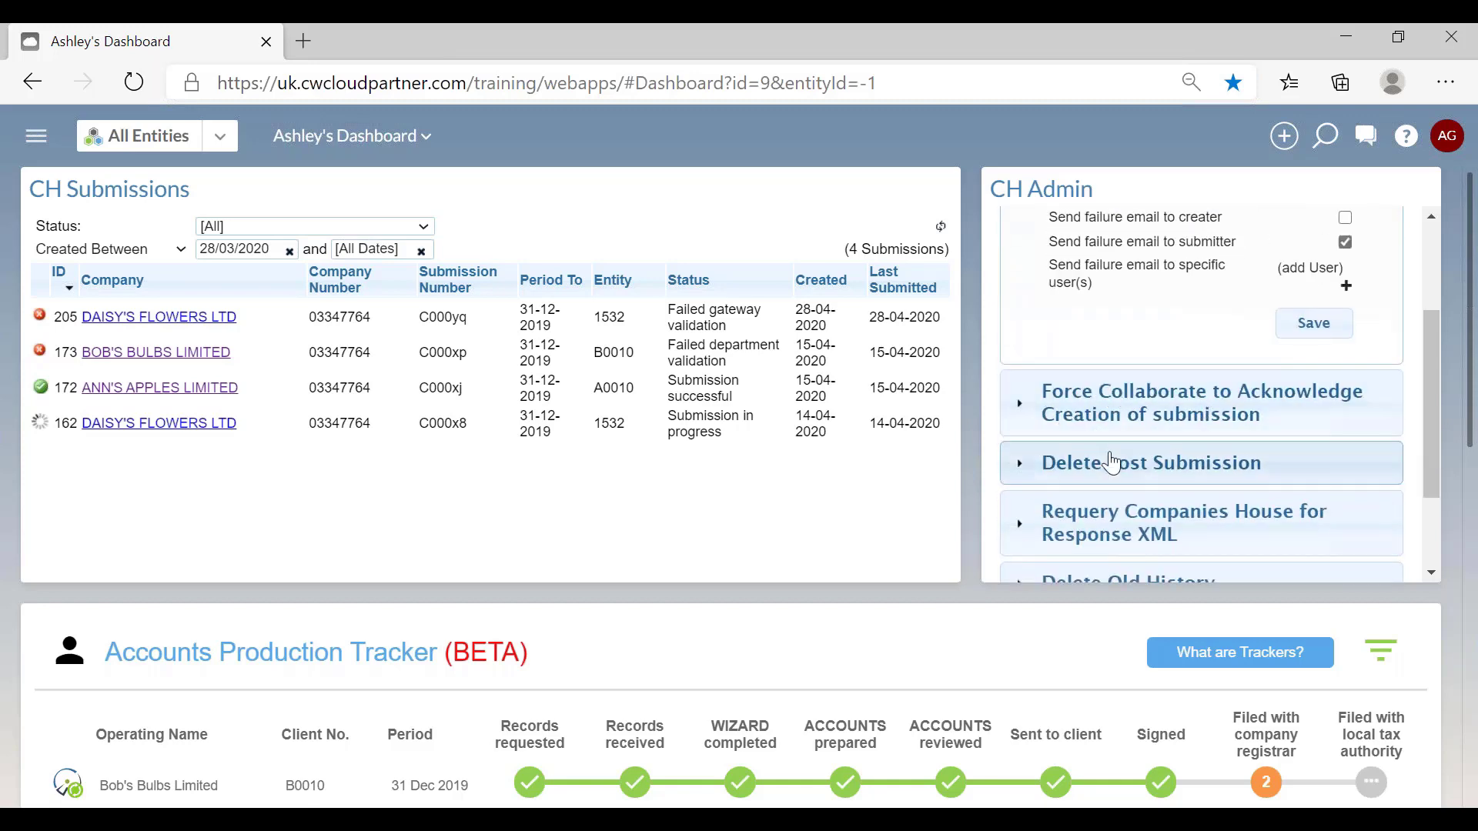
scroll(1120, 404, down, 2)
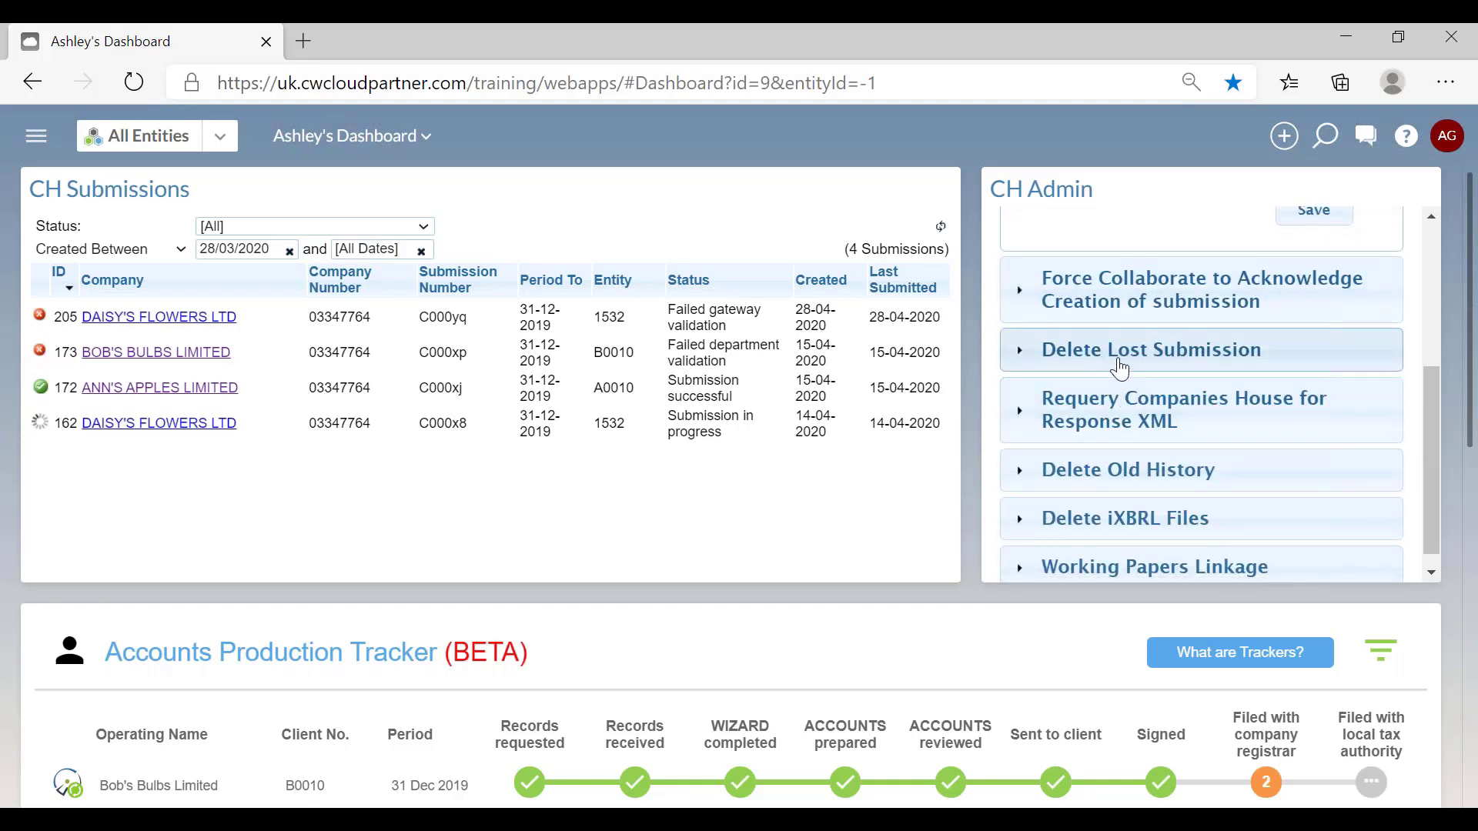
click(1120, 369)
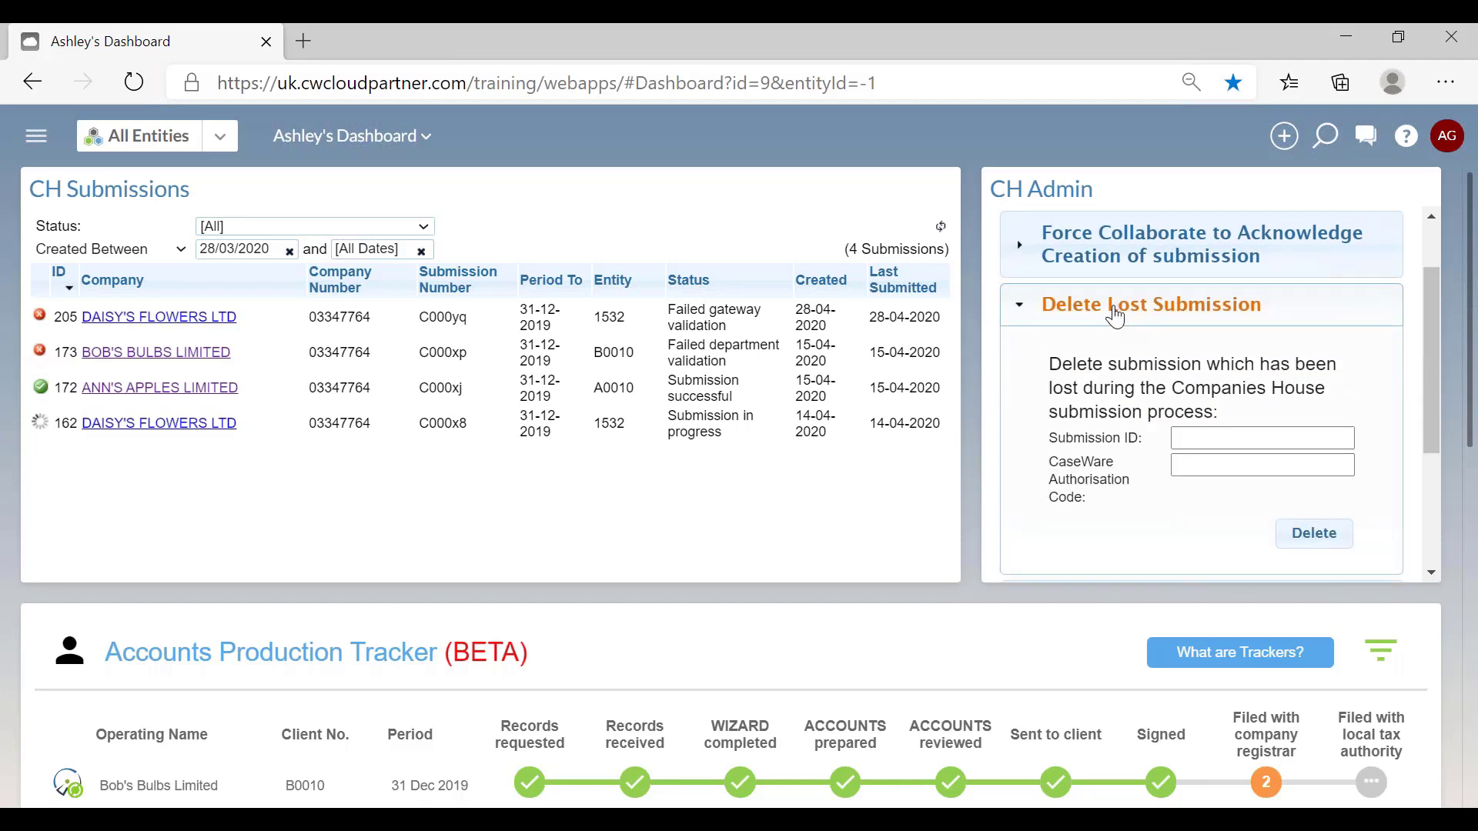
scroll(1118, 347, down, 1)
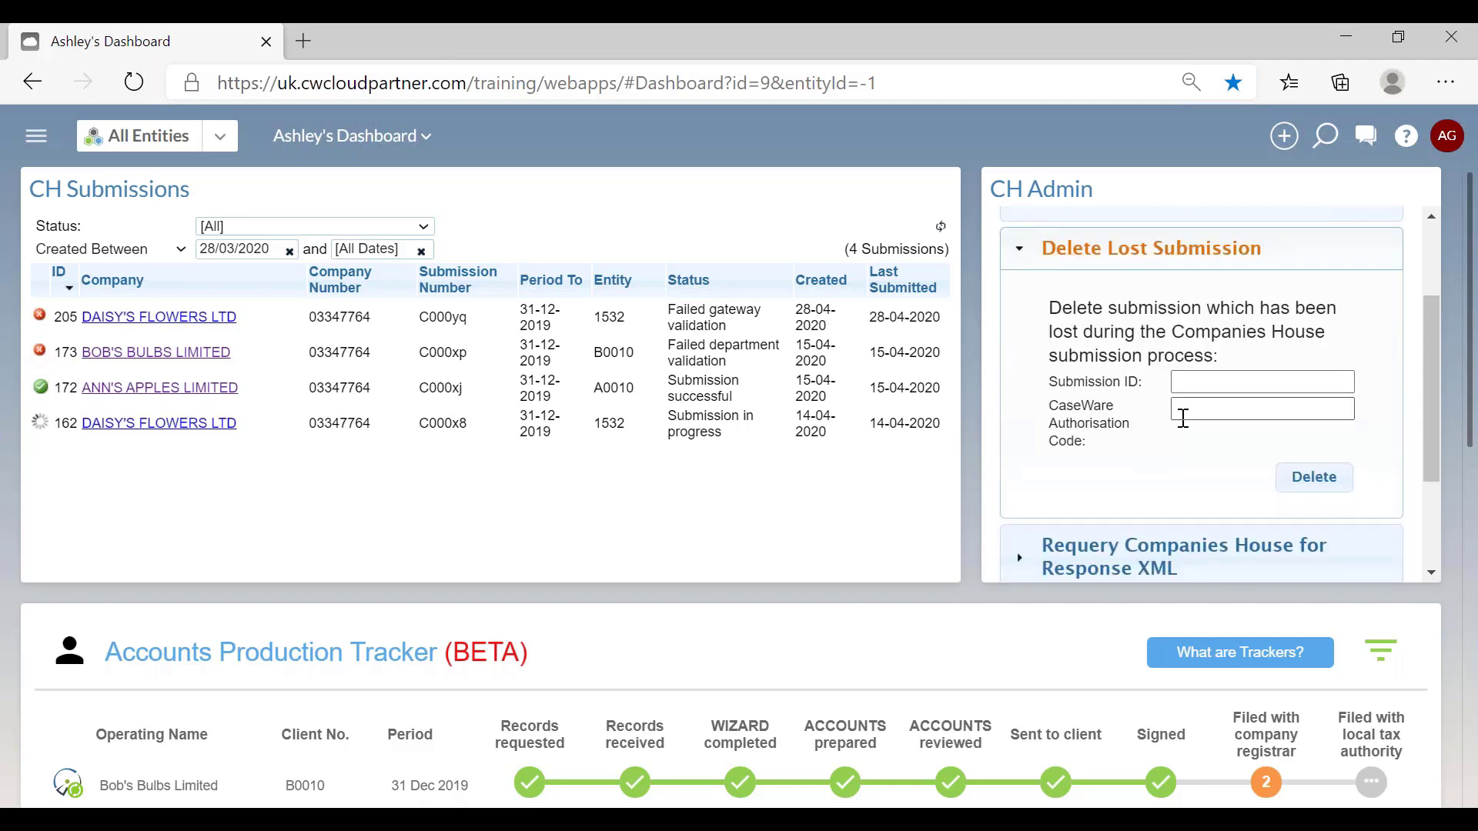
click(1021, 262)
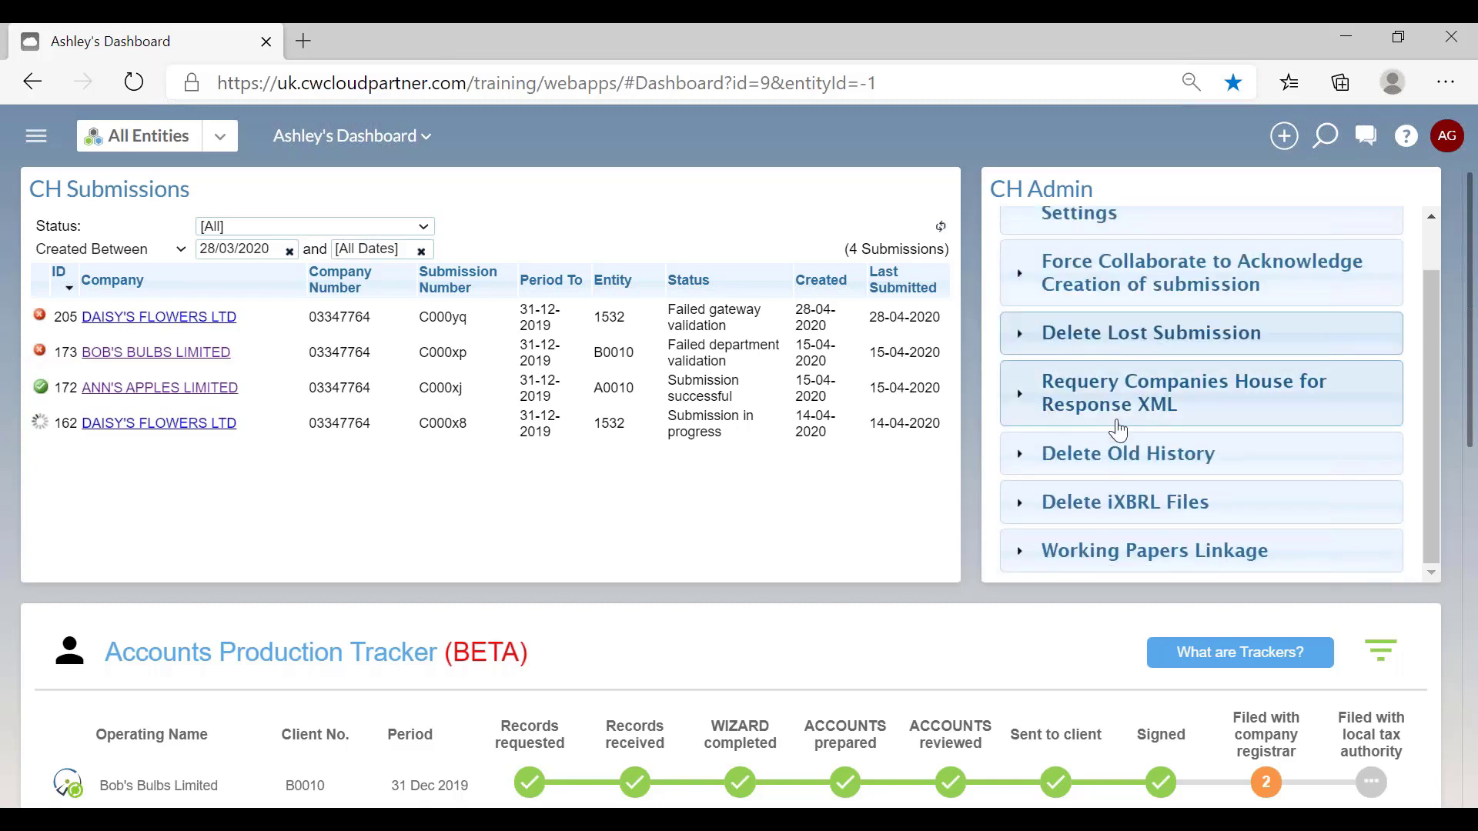
Examine the Delete iXBRL Files section of CH Admin, collapse it and reopen the Companies House Submission Settings
click(1024, 510)
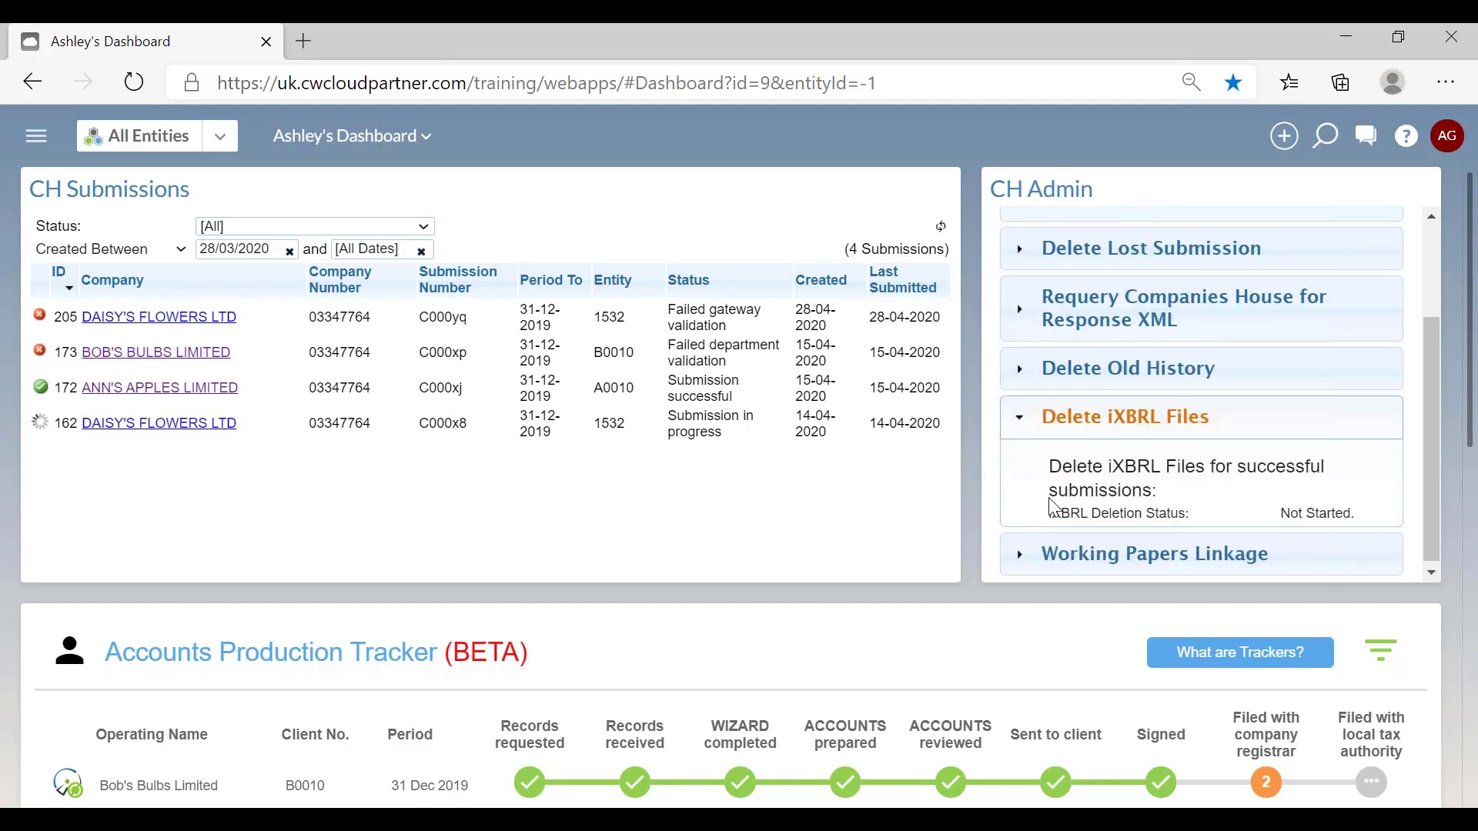
scroll(1139, 496, up, 1)
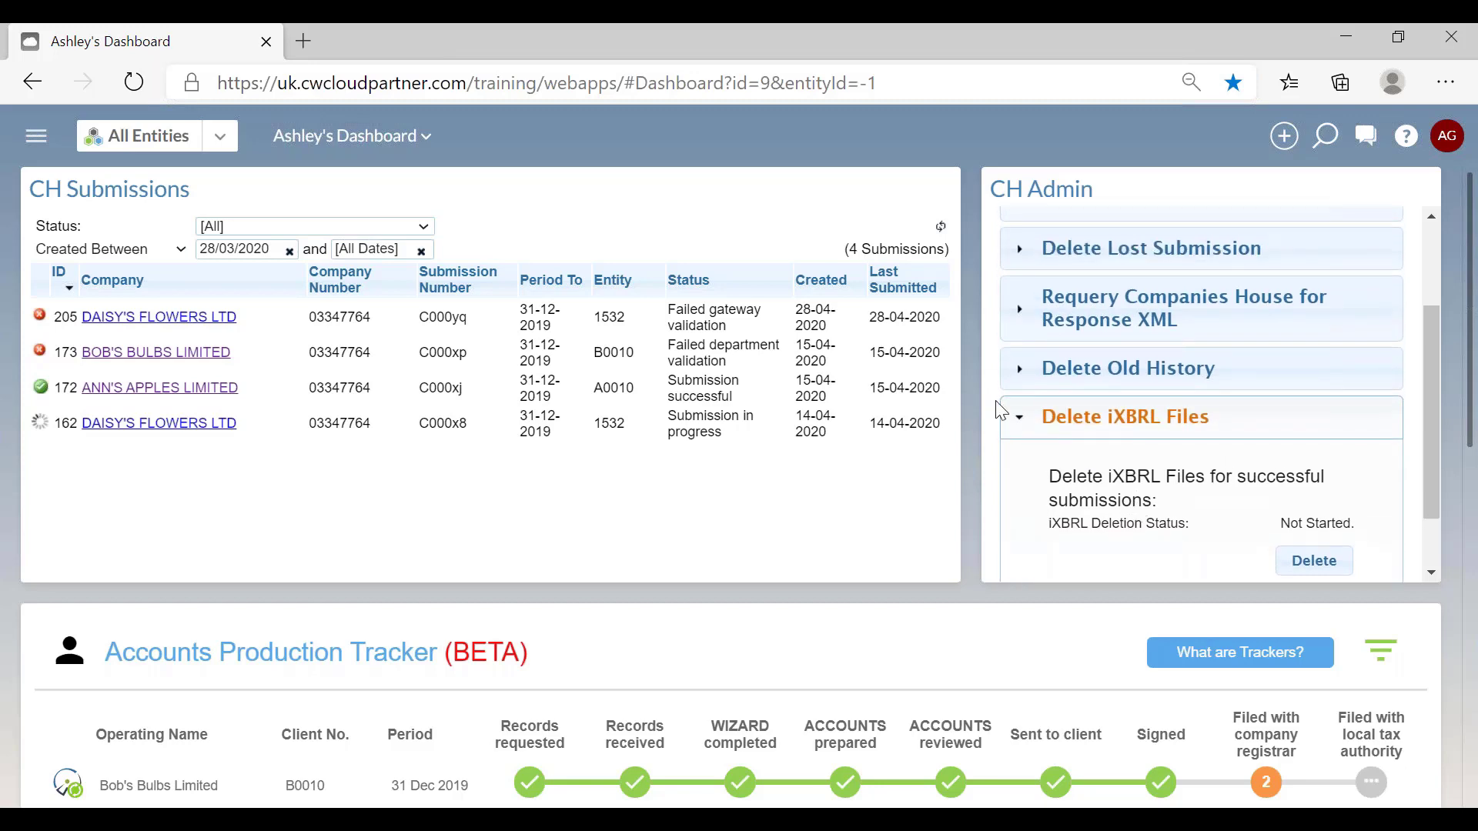
click(1058, 423)
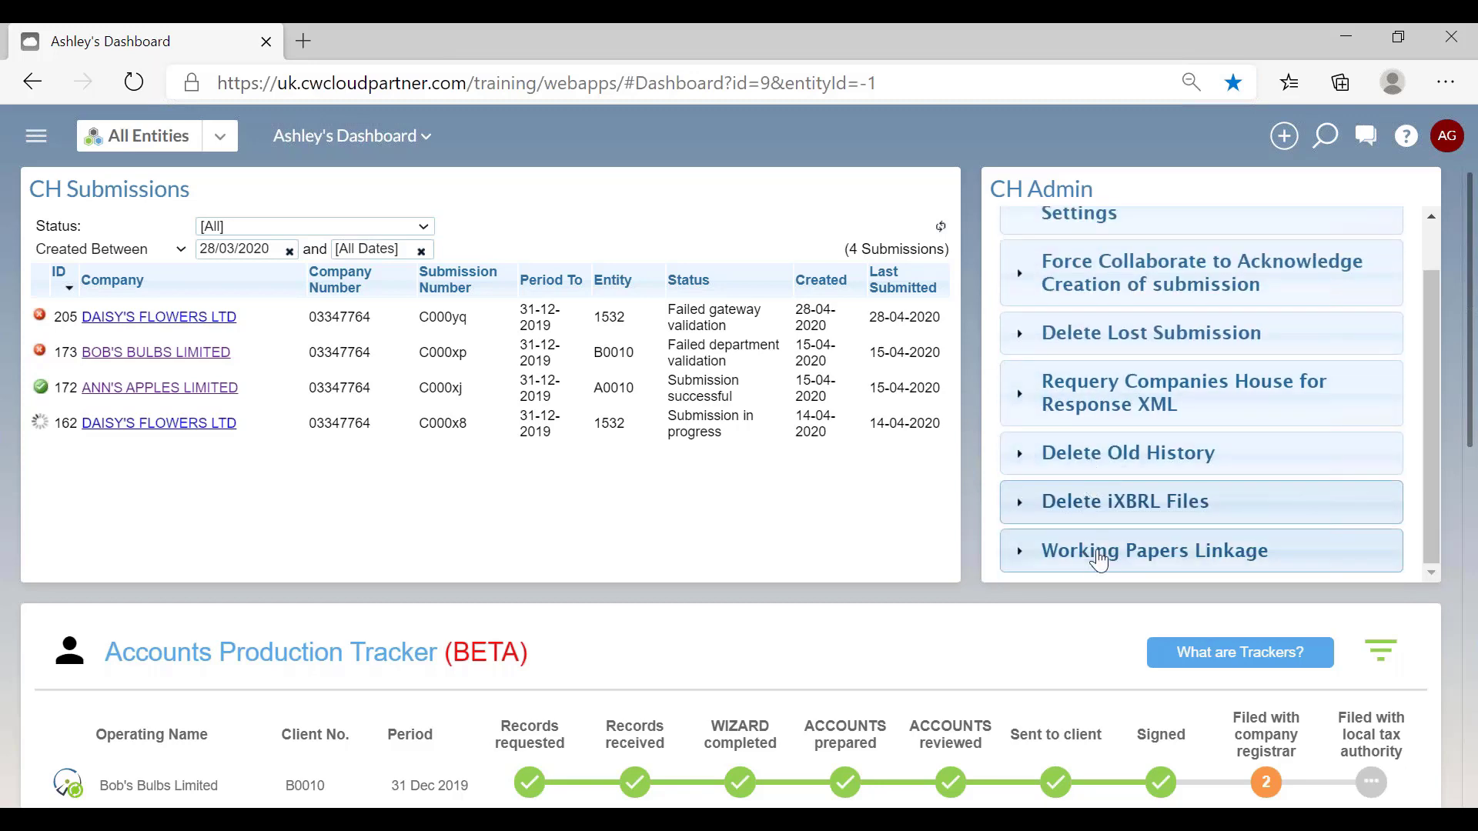
scroll(1104, 535, up, 1)
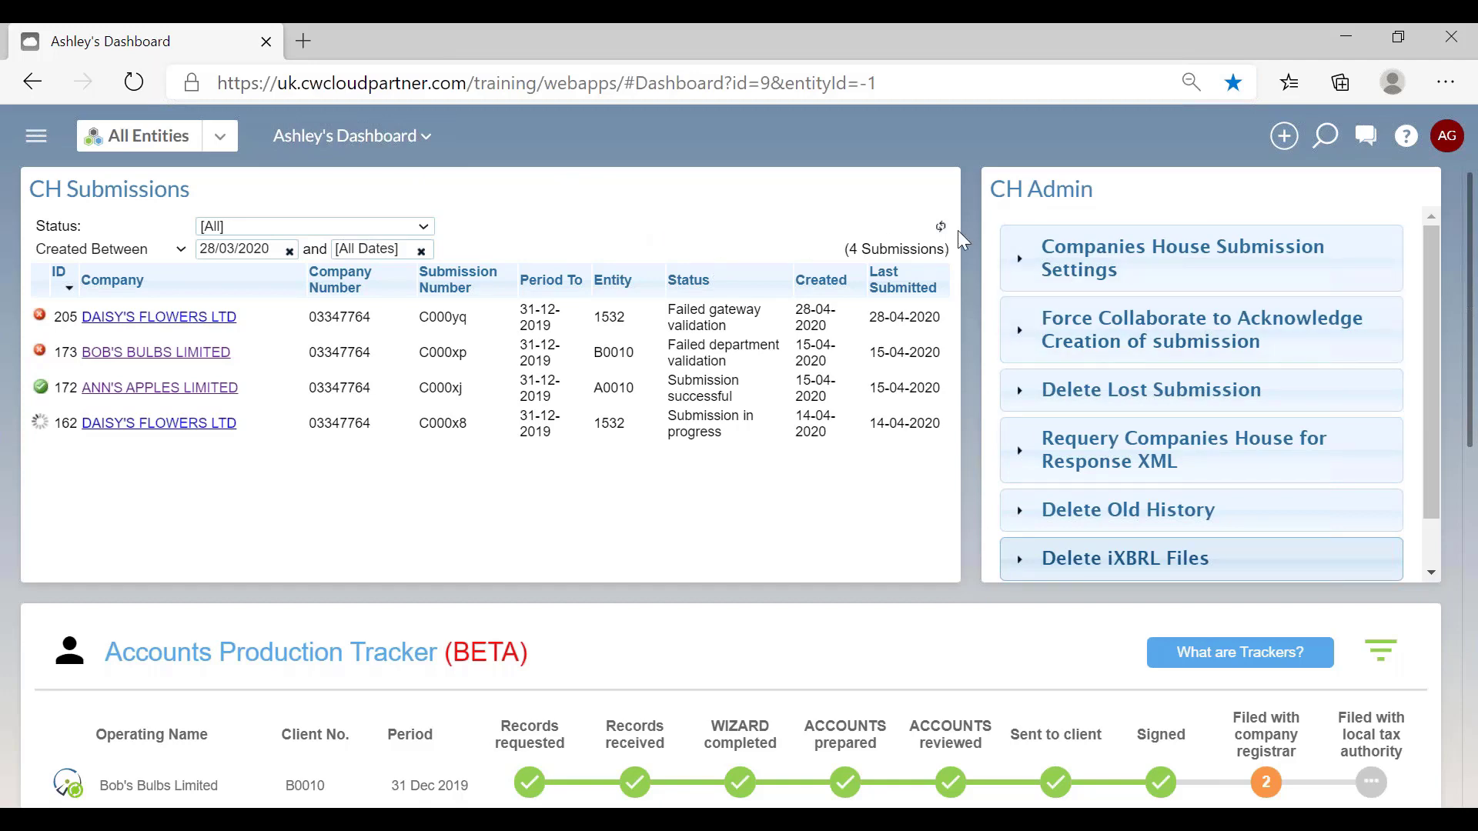
click(1021, 276)
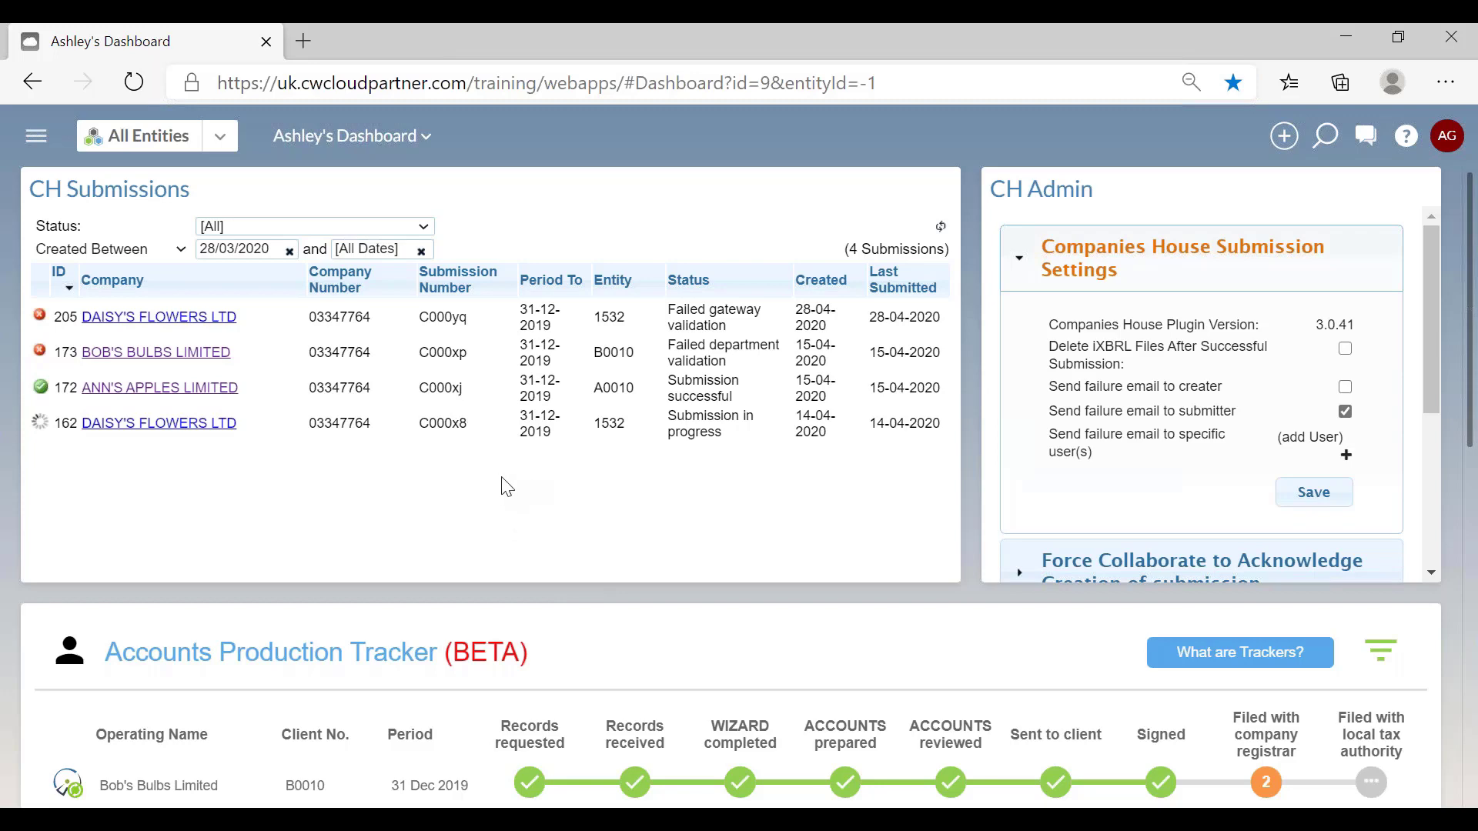
Filter the CH Submissions list by the status Successfully Submitted and compare it with the Accounts Production Tracker
click(424, 231)
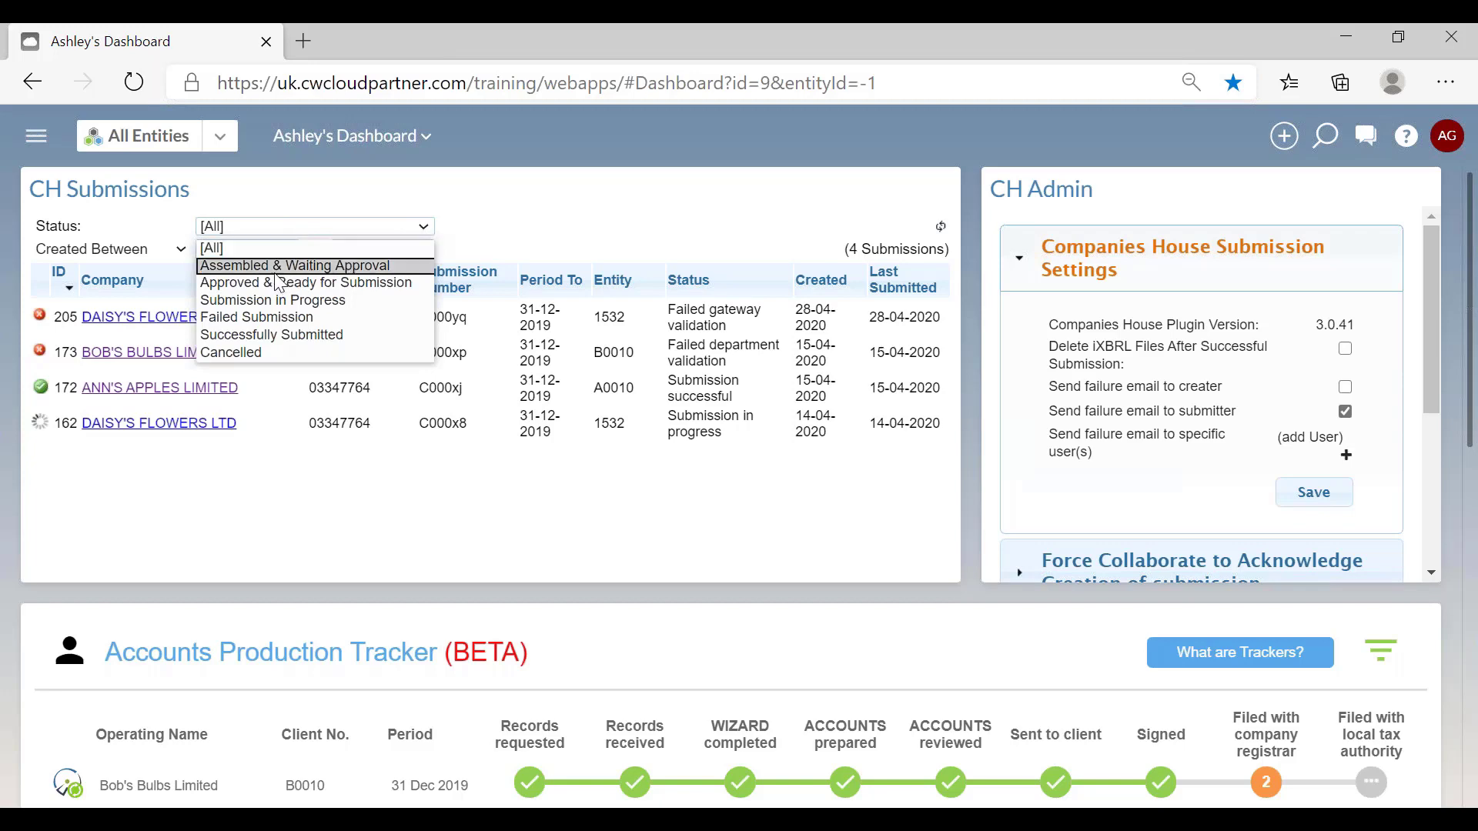
click(278, 336)
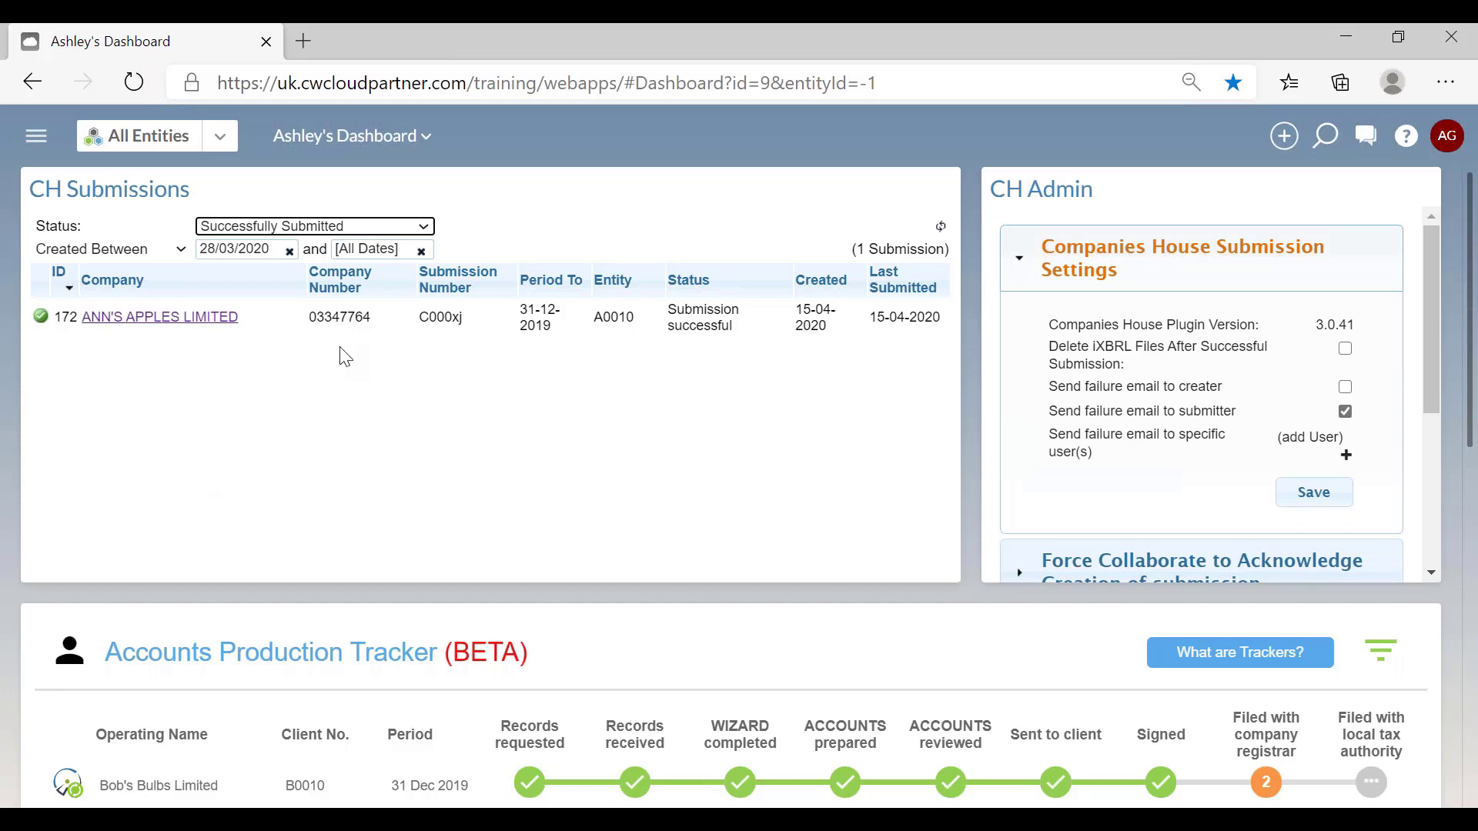
scroll(141, 465, down, 1)
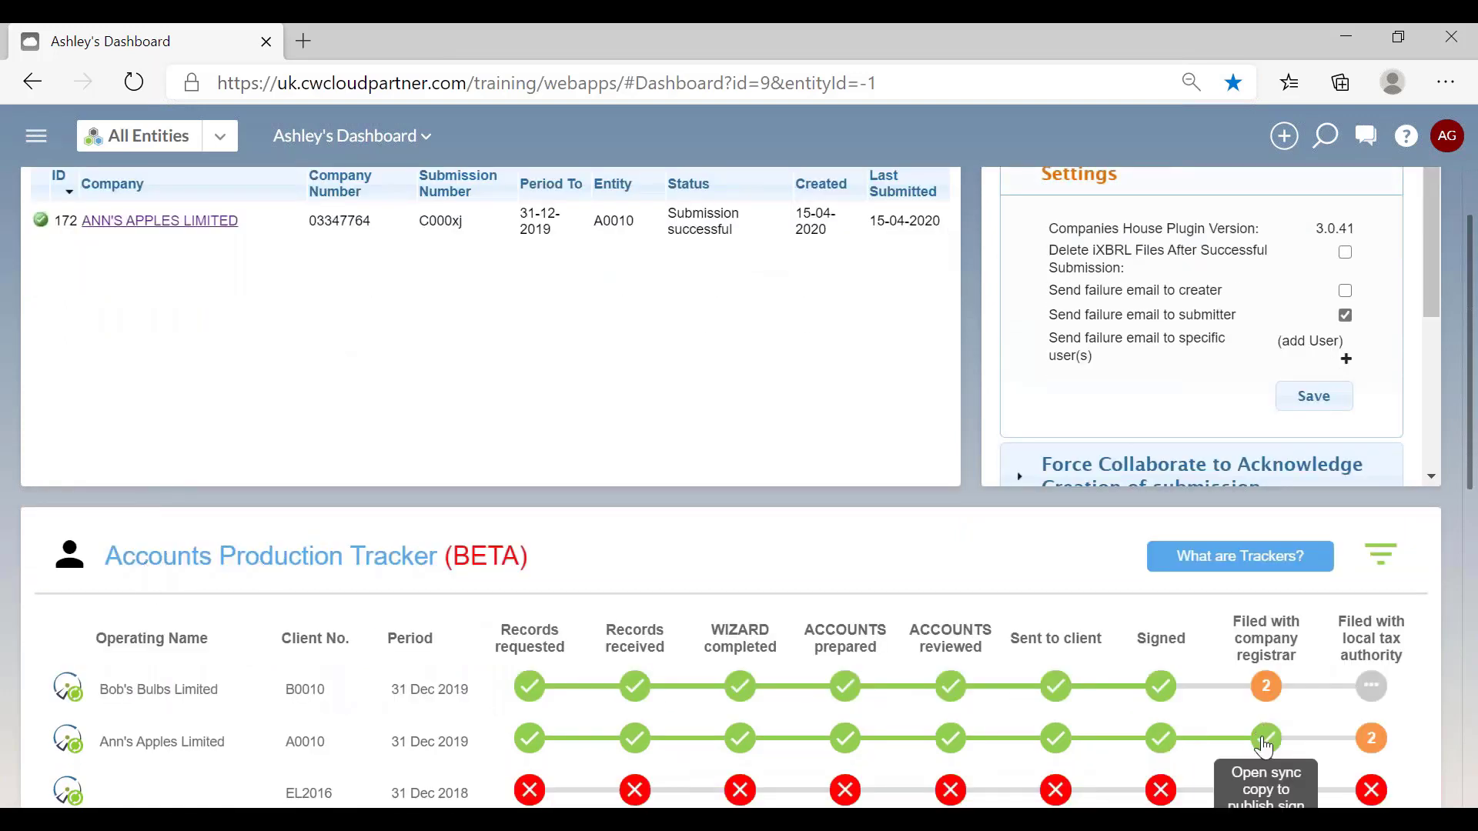
scroll(127, 281, up, 1)
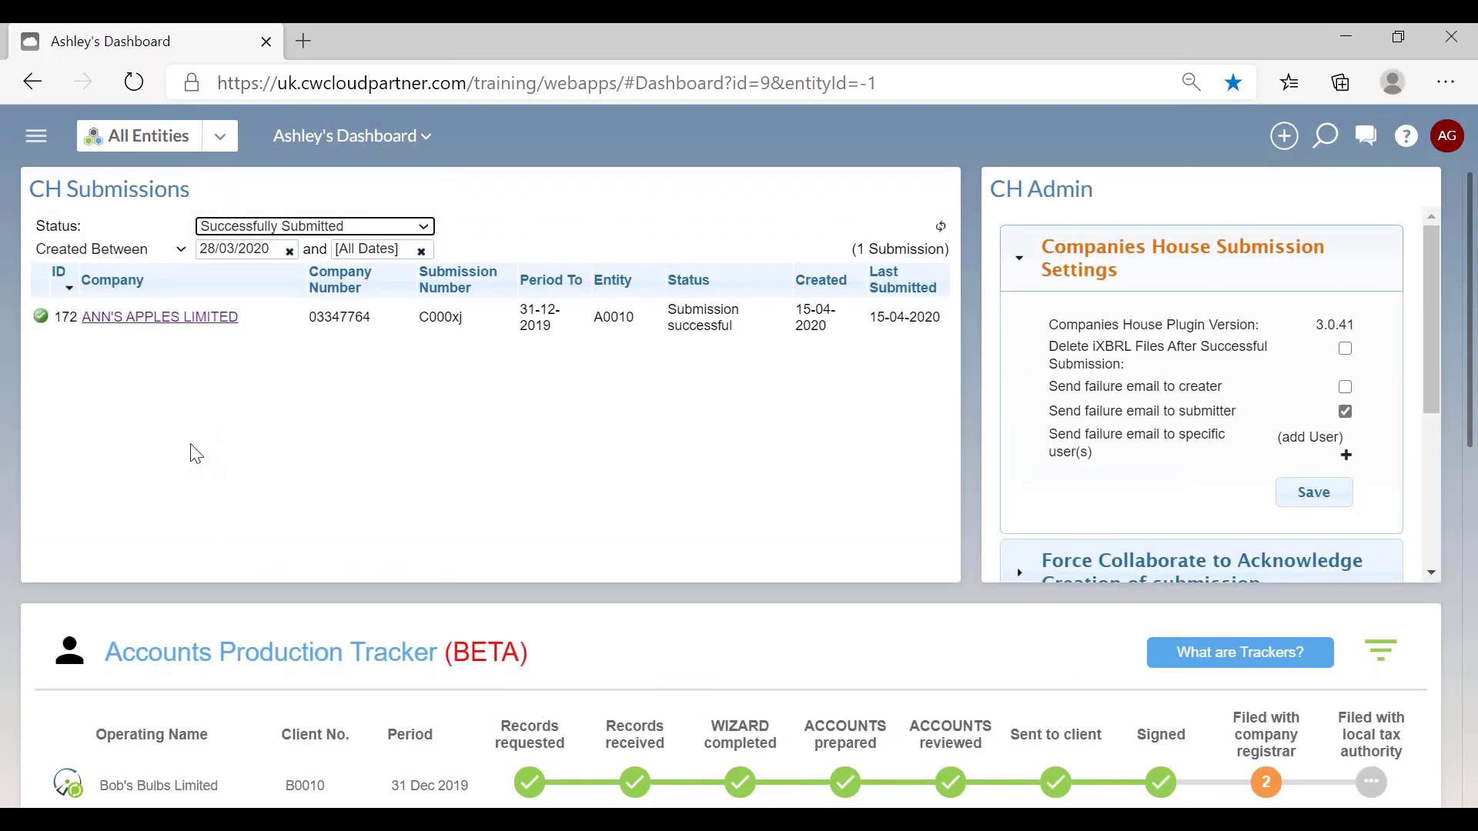
Filter the CH Submissions list by the status Failed Submission and open the Bob's Bulbs Limited submission
click(423, 227)
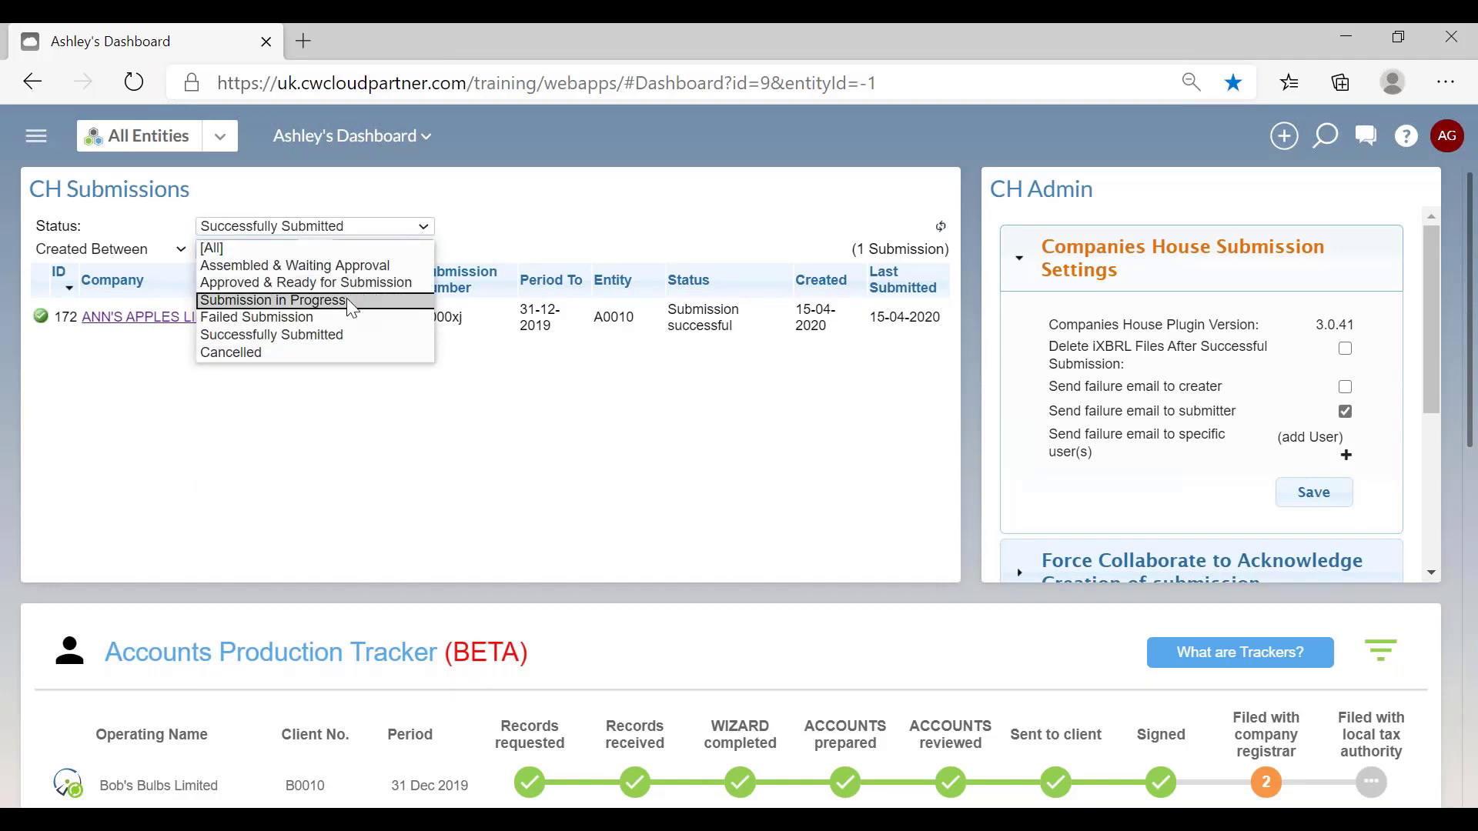
click(302, 317)
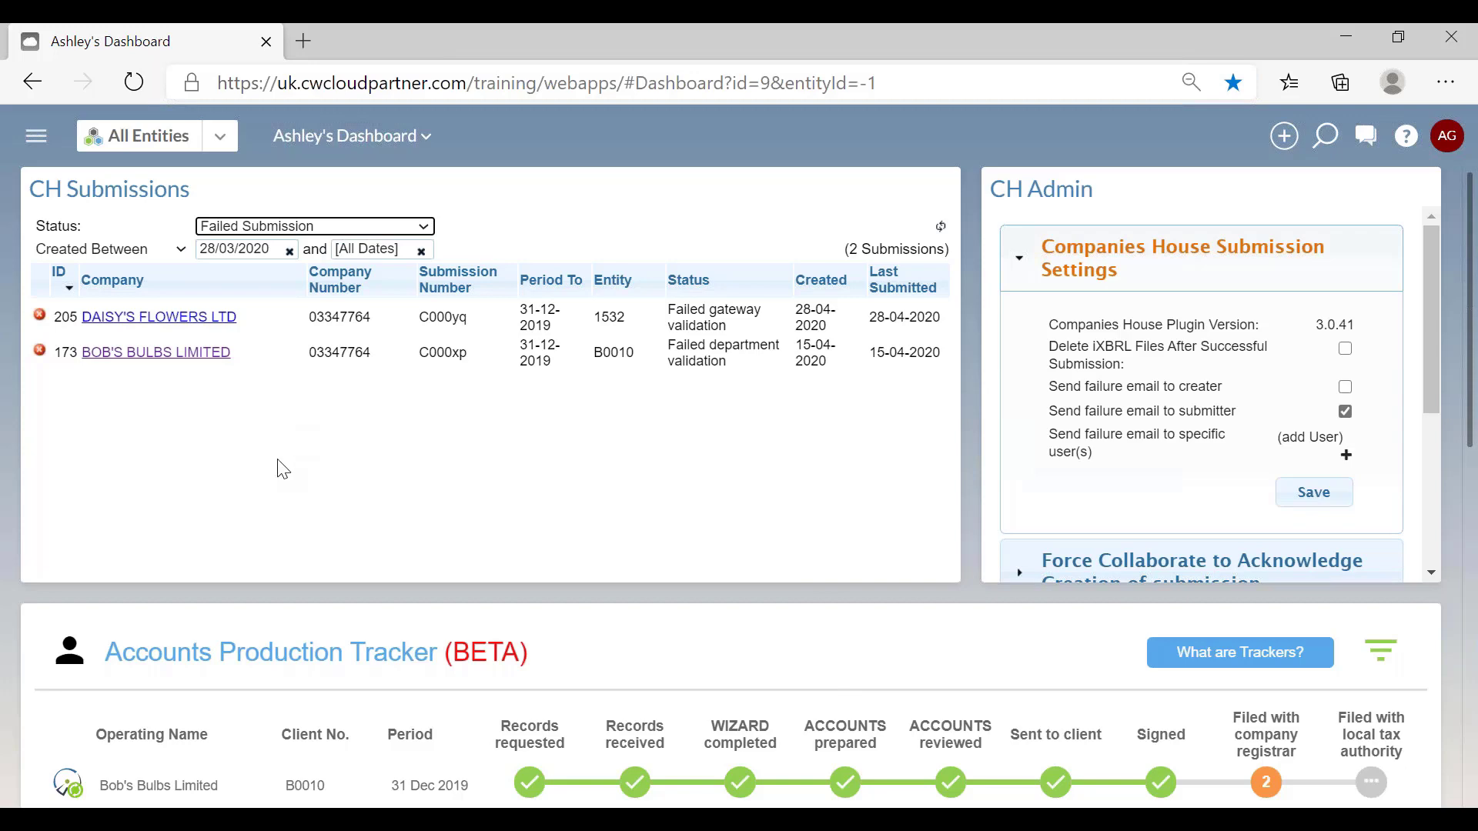
click(142, 362)
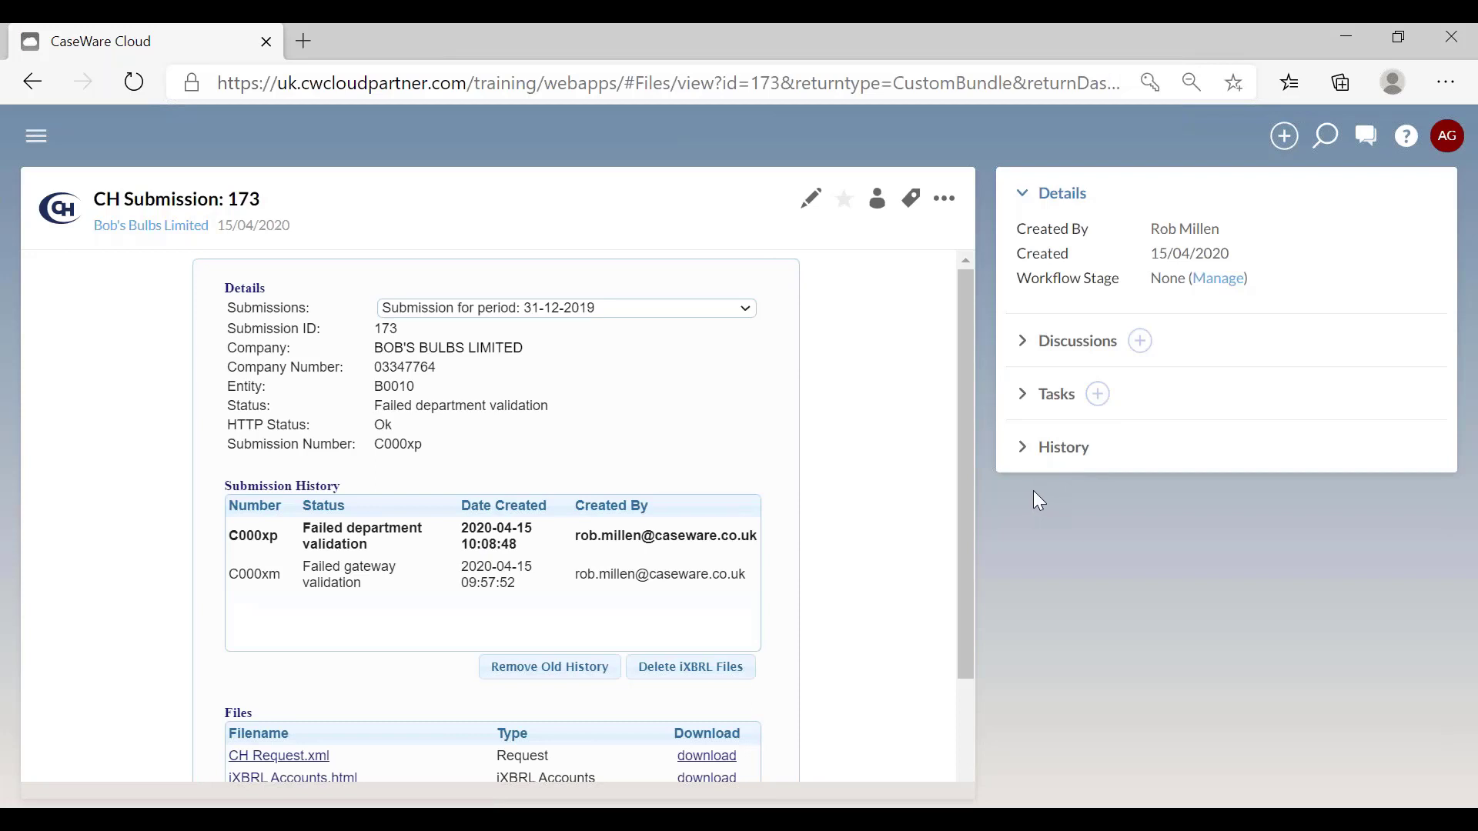
Review the details, submission history and files of the Bob's Bulbs submission, and open CH Request.xml
scroll(816, 331, down, 2)
scroll(528, 343, up, 2)
scroll(571, 347, down, 1)
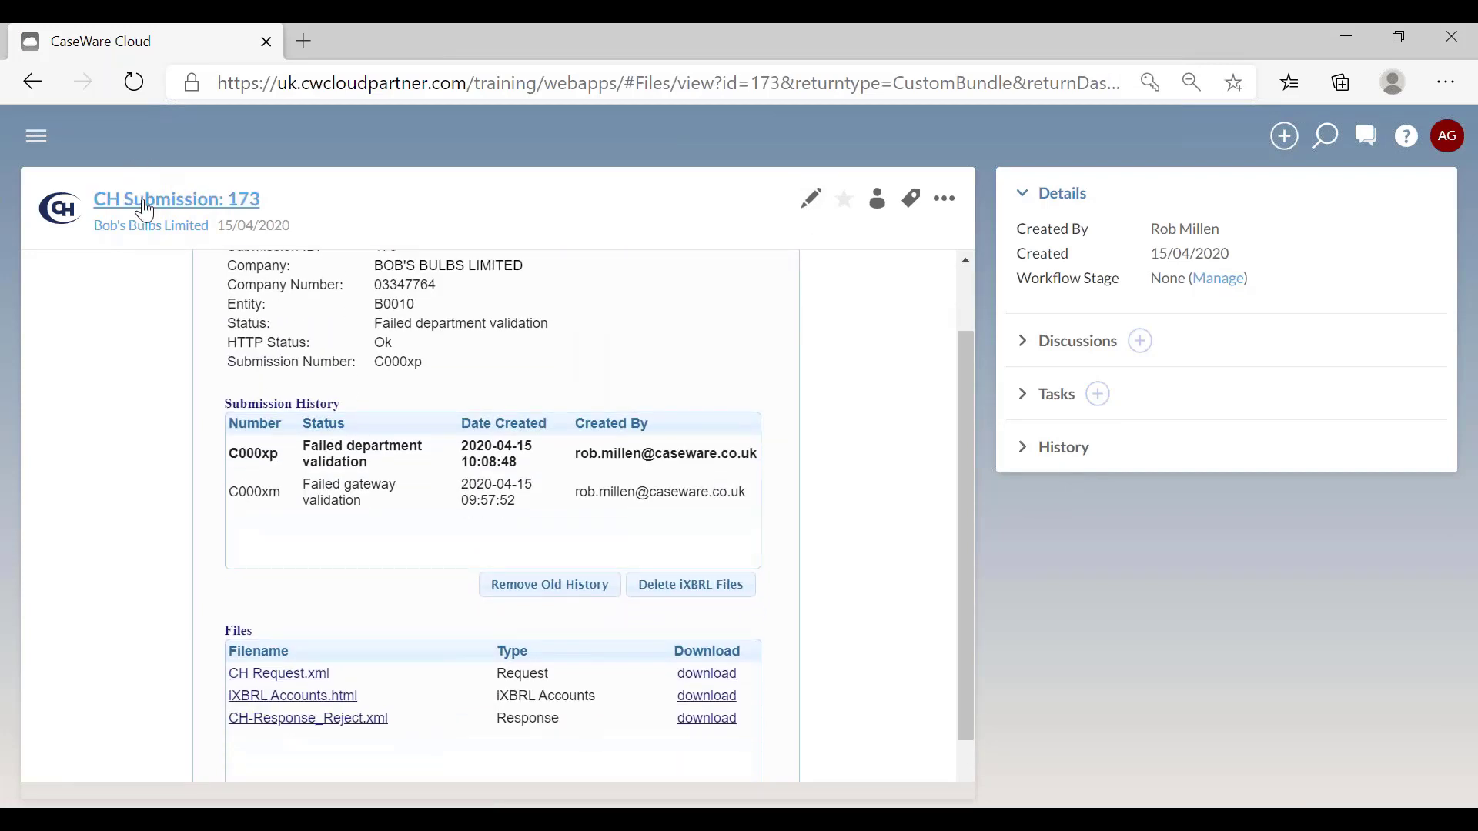
scroll(618, 353, down, 1)
scroll(608, 353, up, 3)
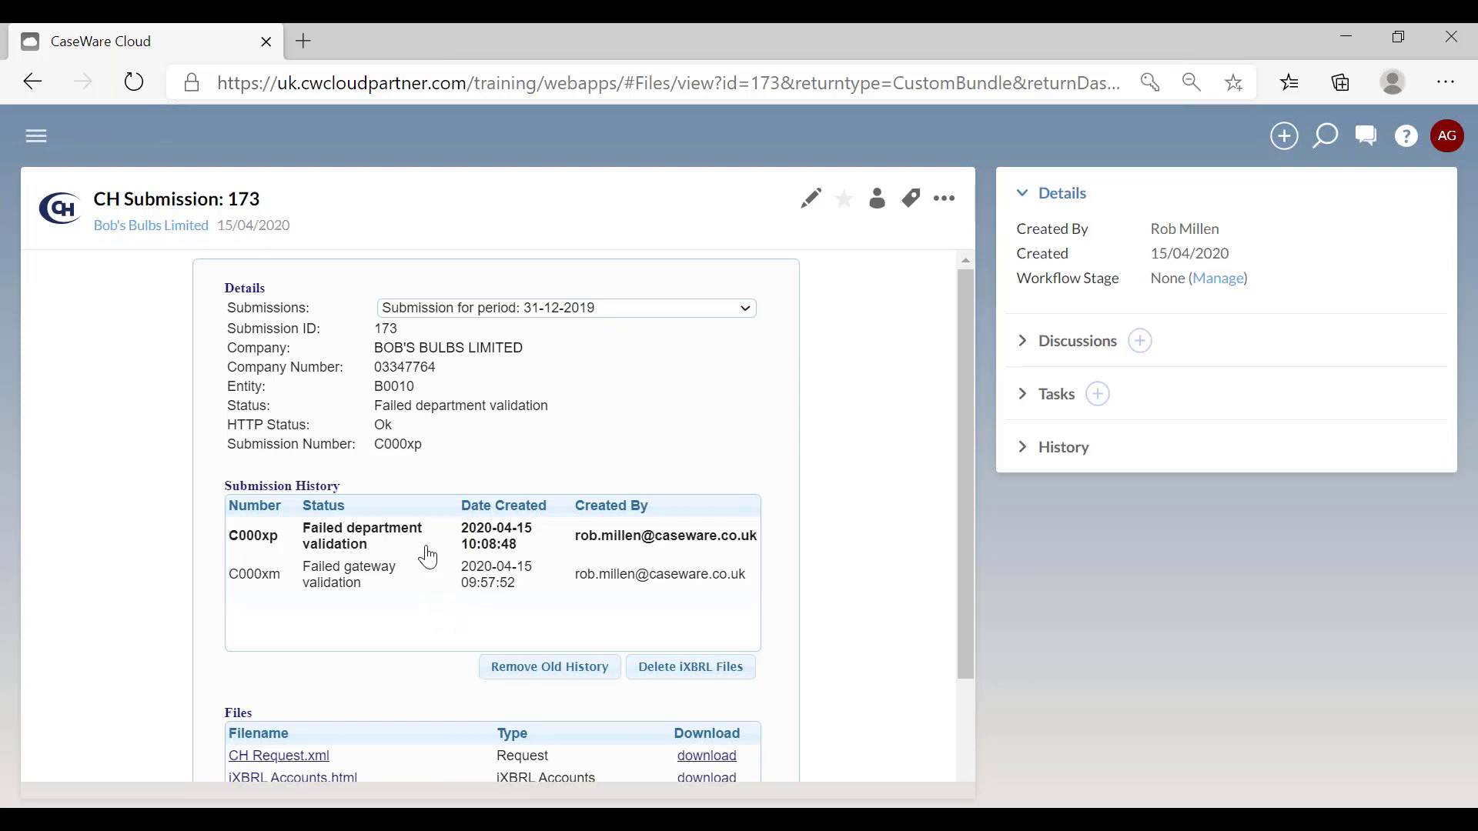
scroll(426, 554, down, 1)
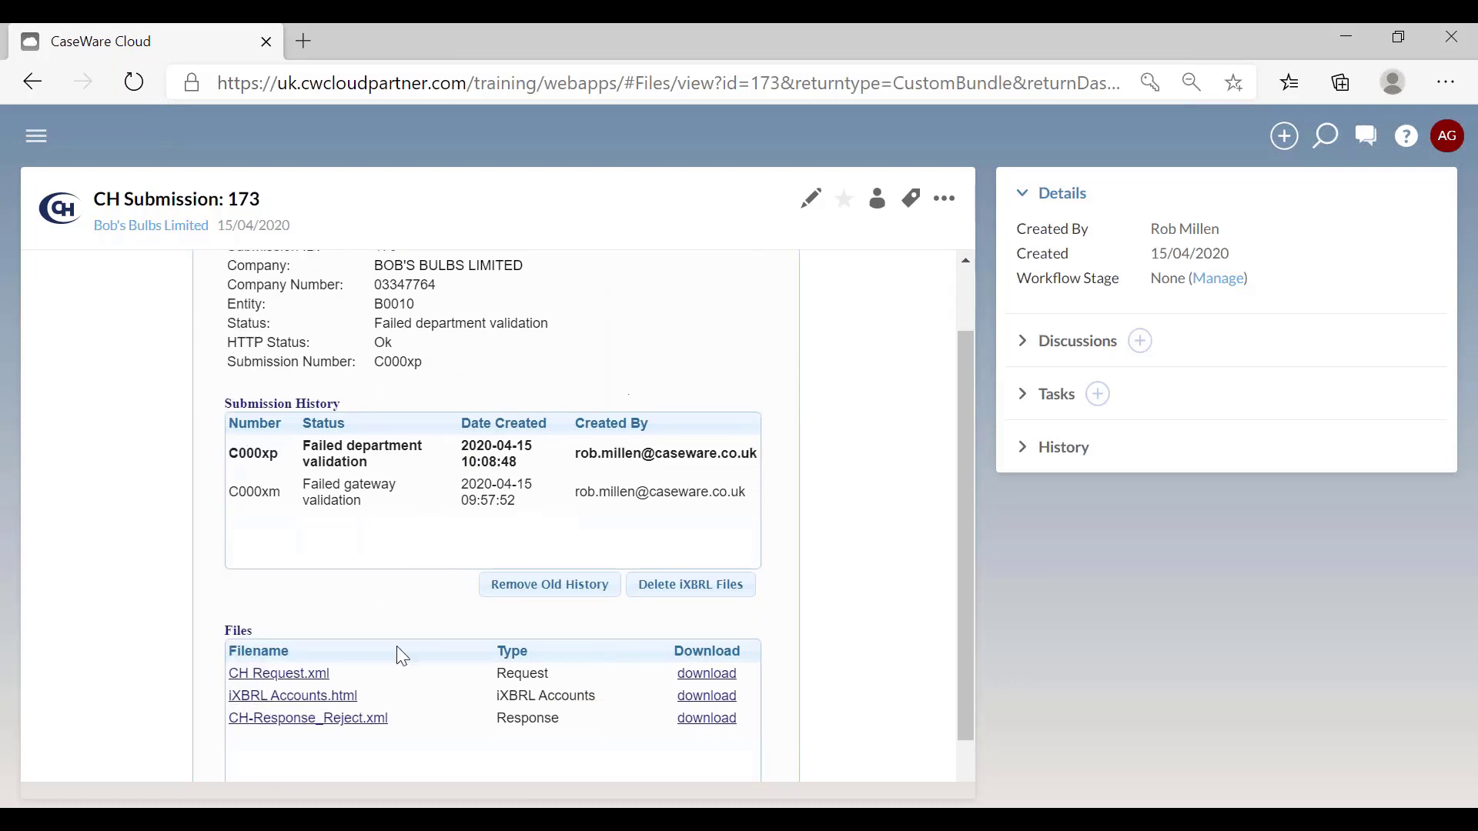
click(284, 676)
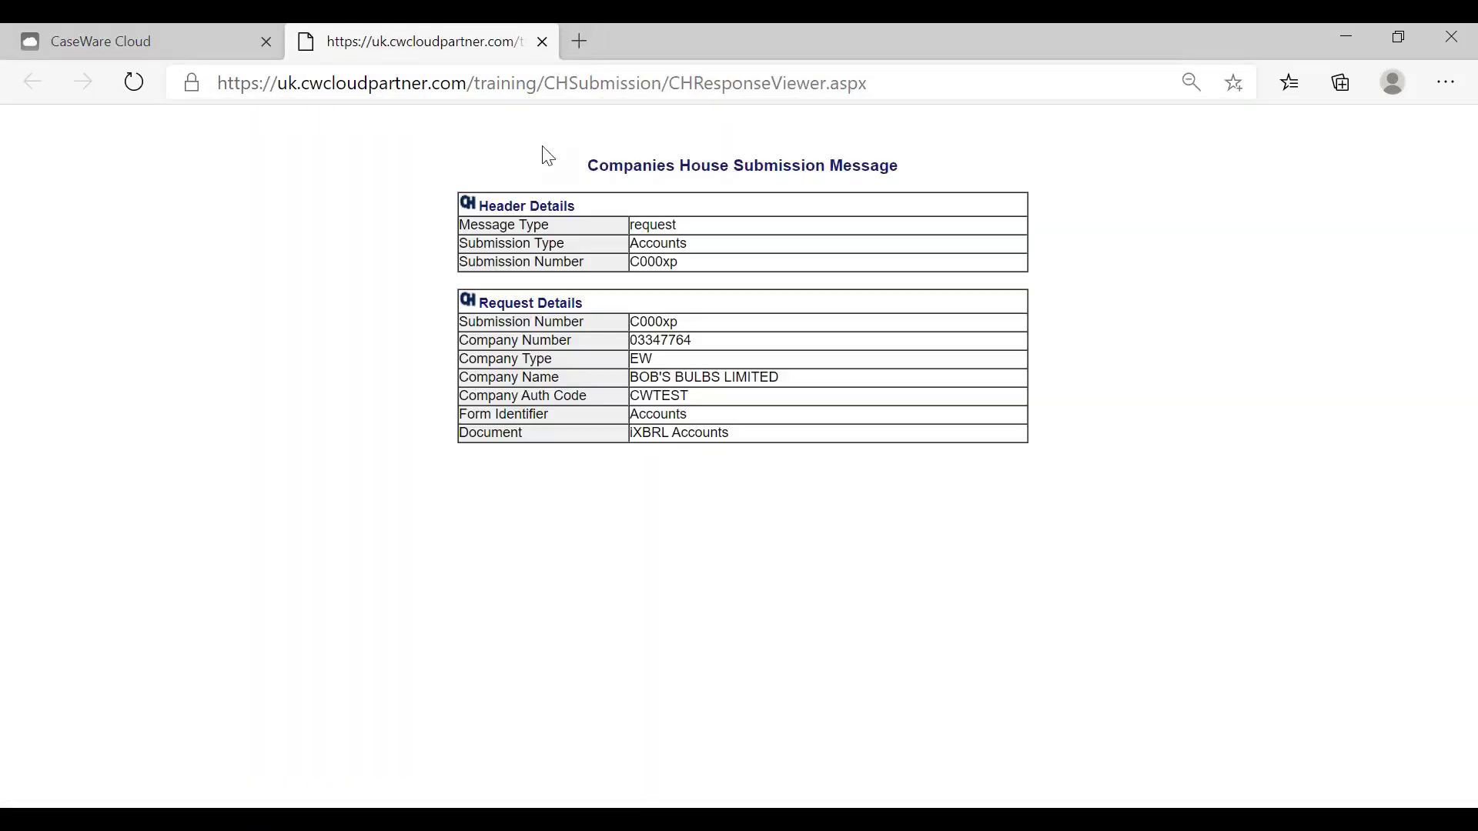
Close the CH Request.xml view, then open iXBRL Accounts.html, look through the accounts and close them
click(543, 40)
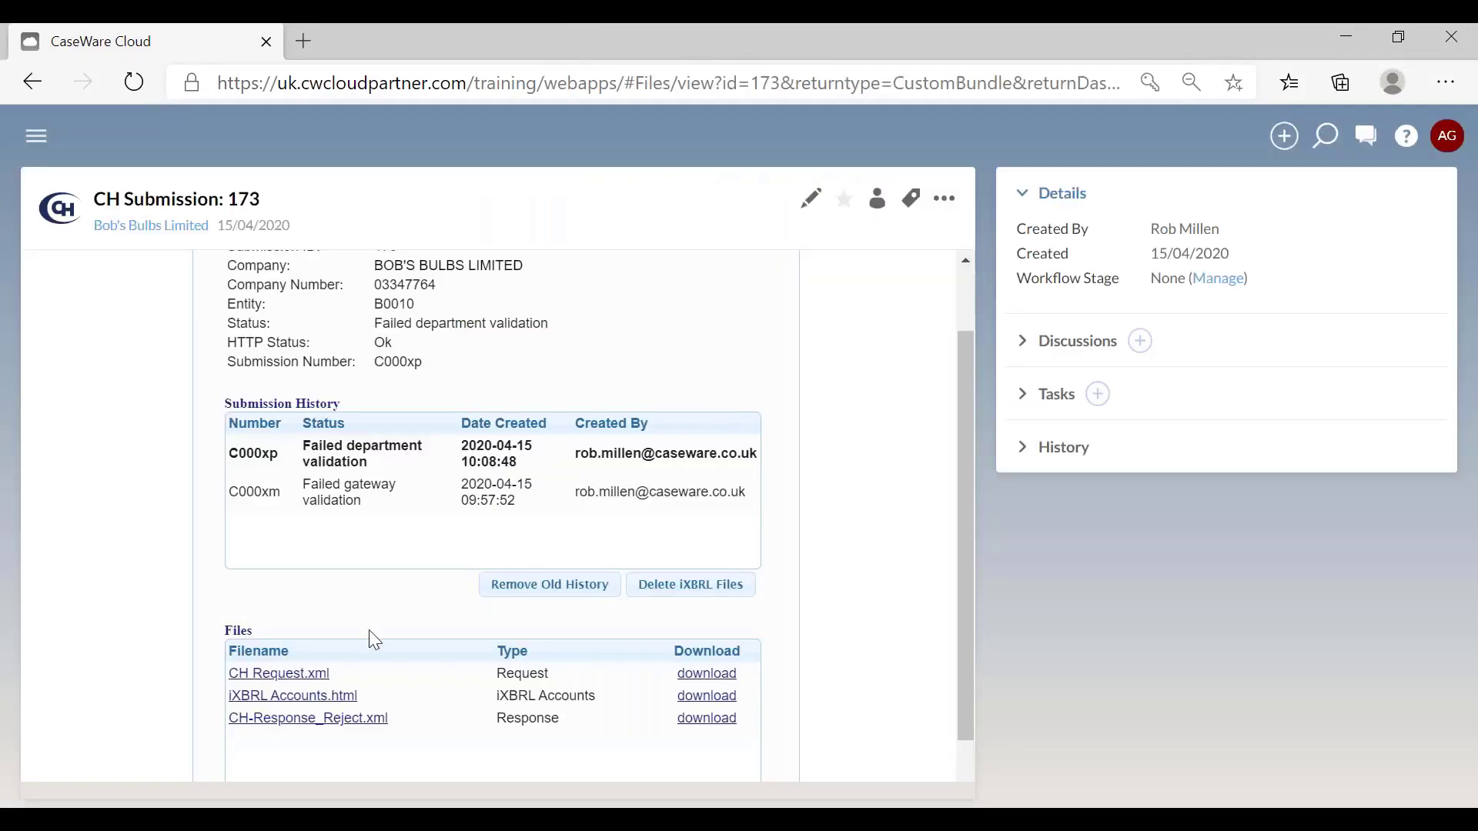
click(326, 696)
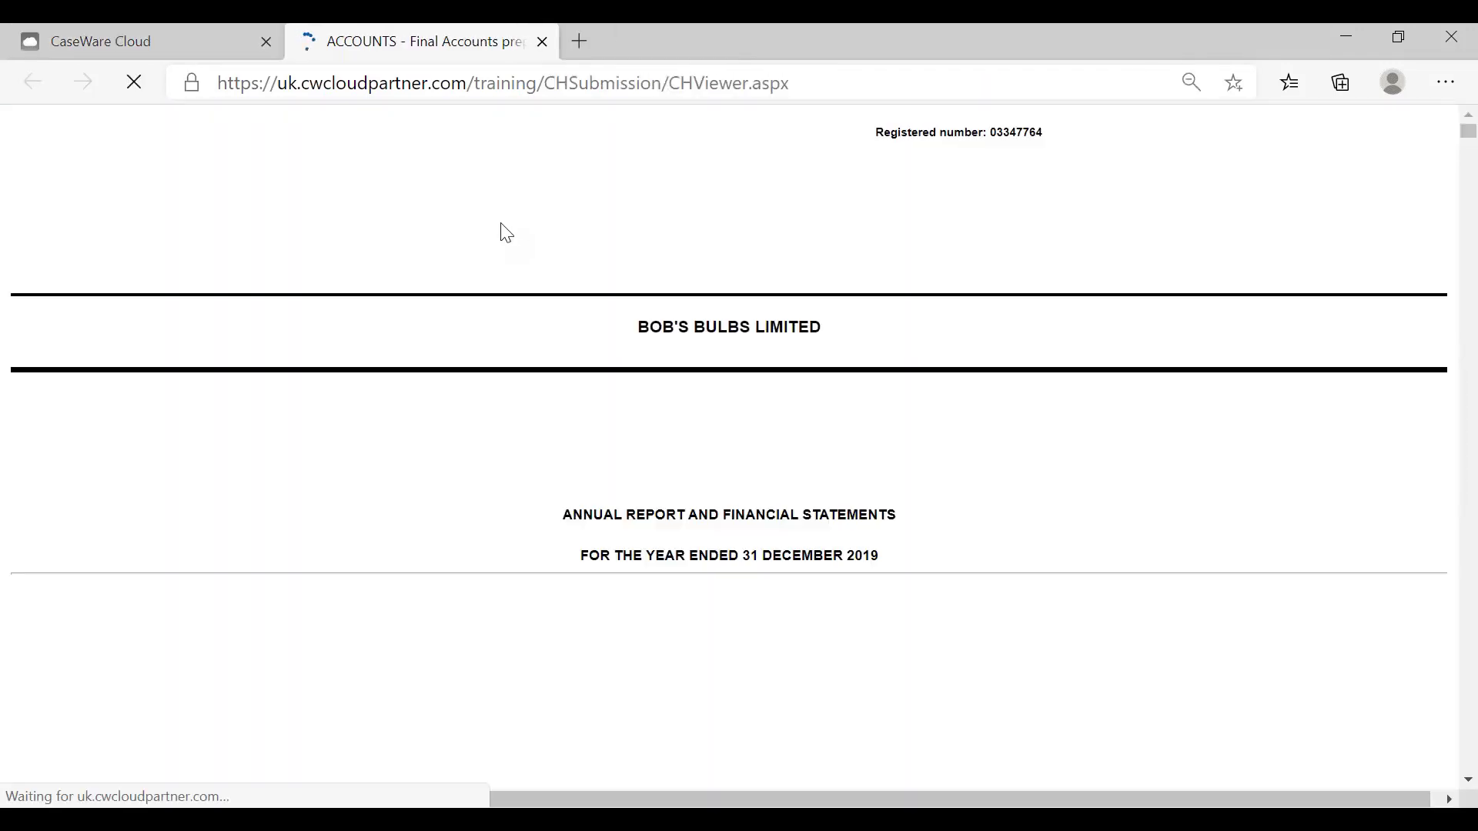
scroll(507, 233, down, 10)
scroll(484, 209, down, 6)
scroll(483, 208, up, 5)
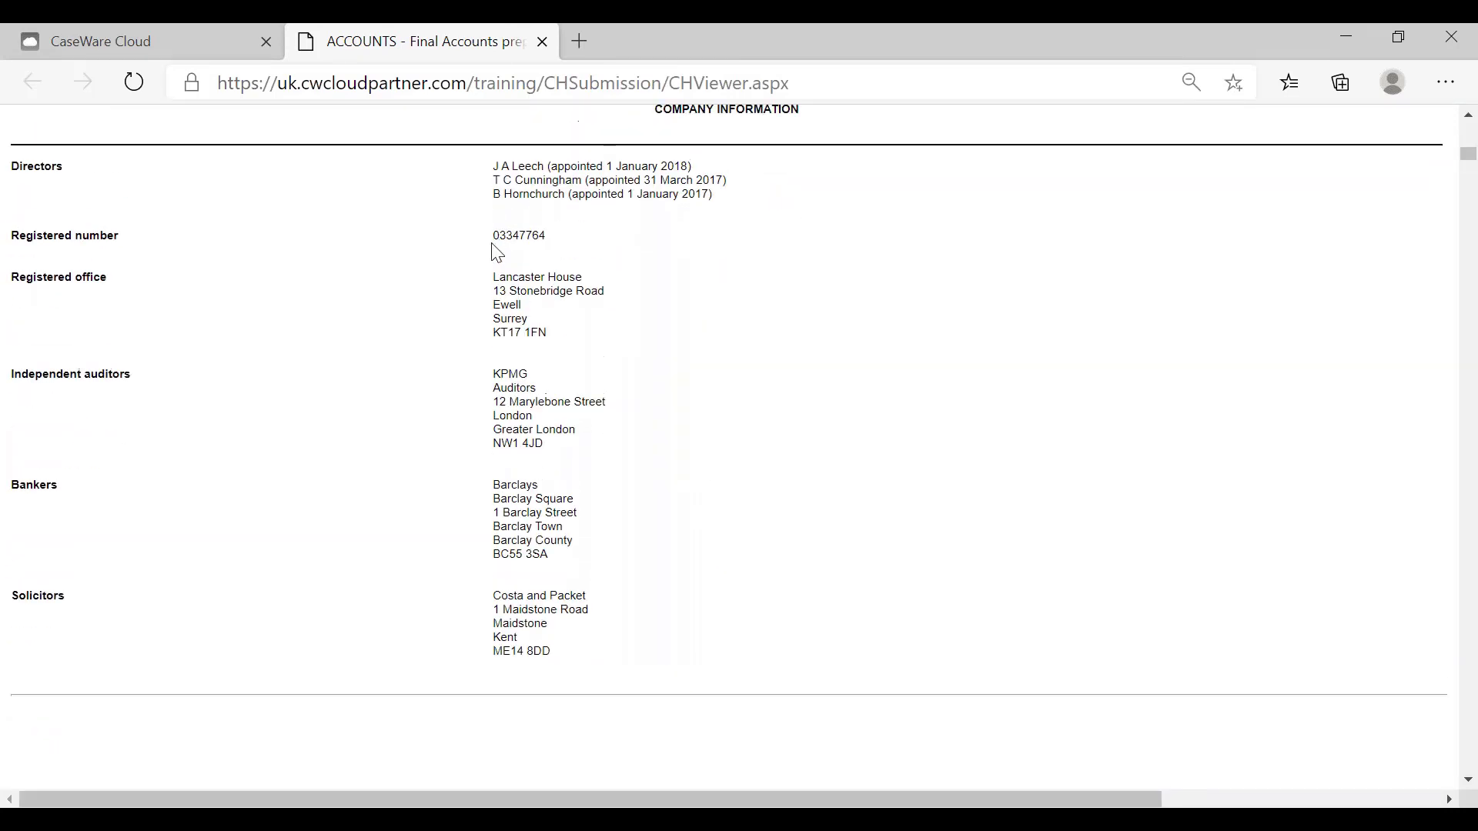
click(543, 42)
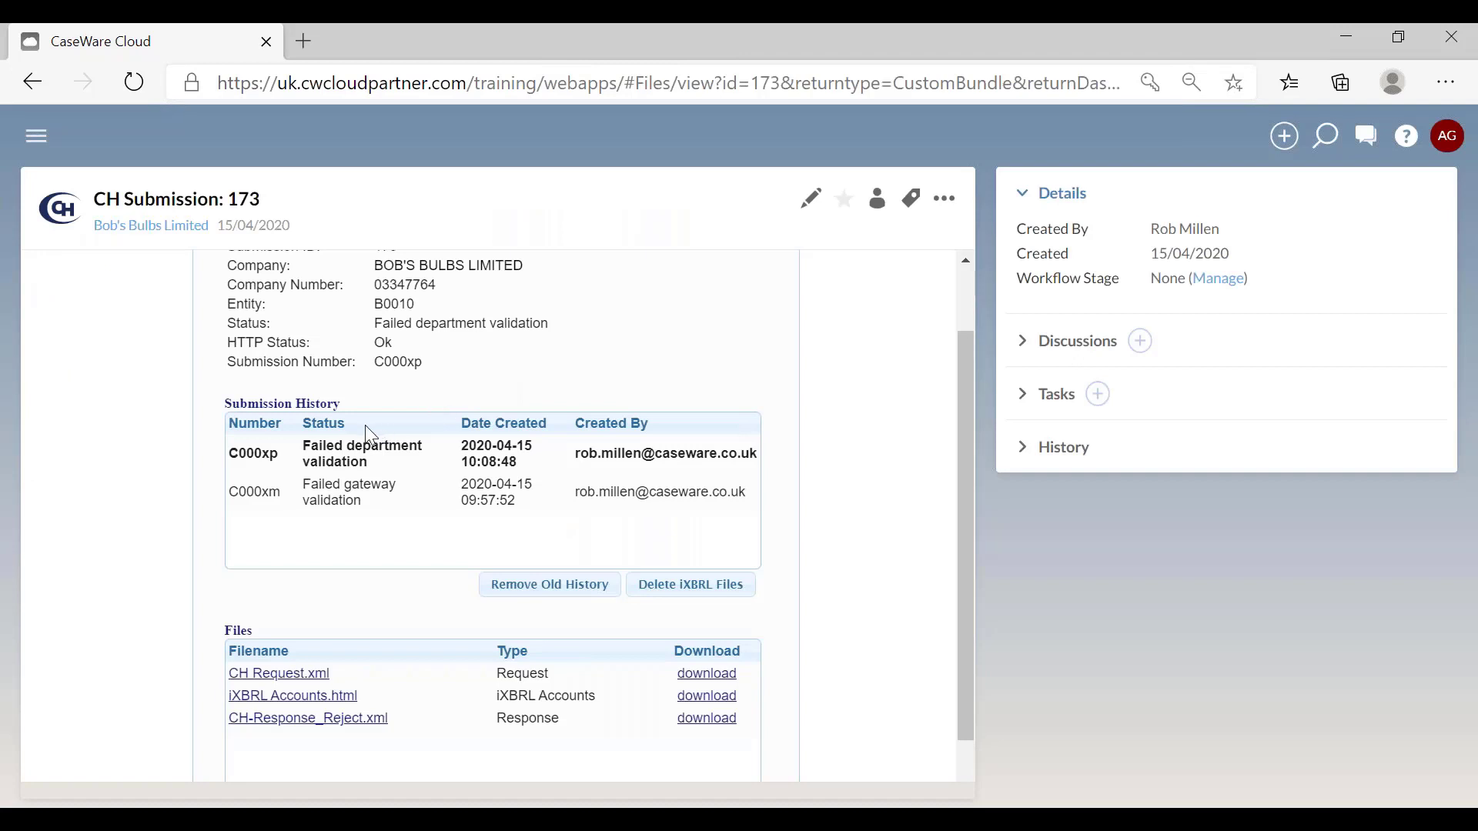
Open CH-Response_Reject.xml from the submission's files, read the rejection details and close the message
scroll(368, 422, down, 1)
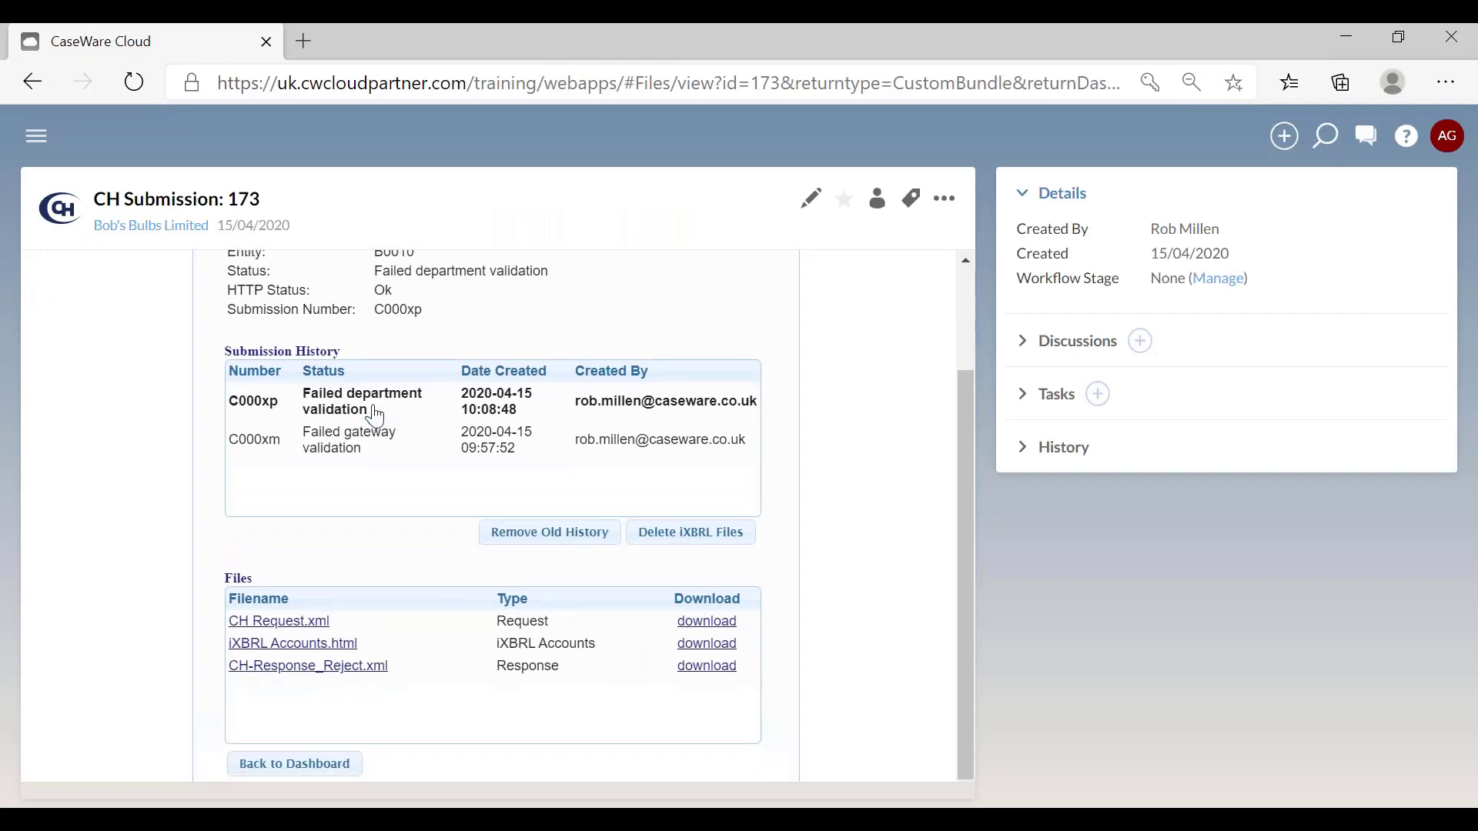
click(296, 666)
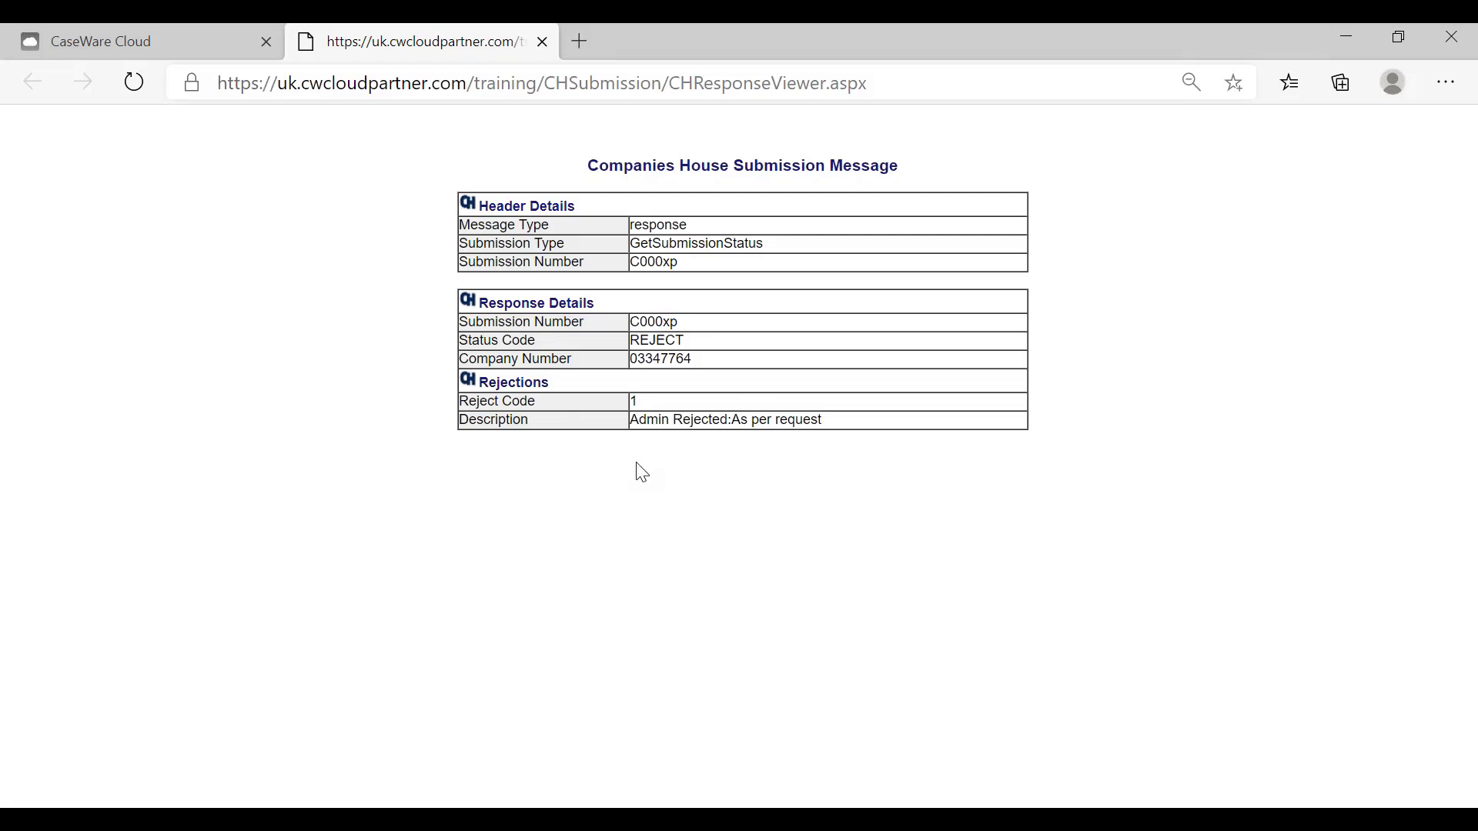
click(543, 43)
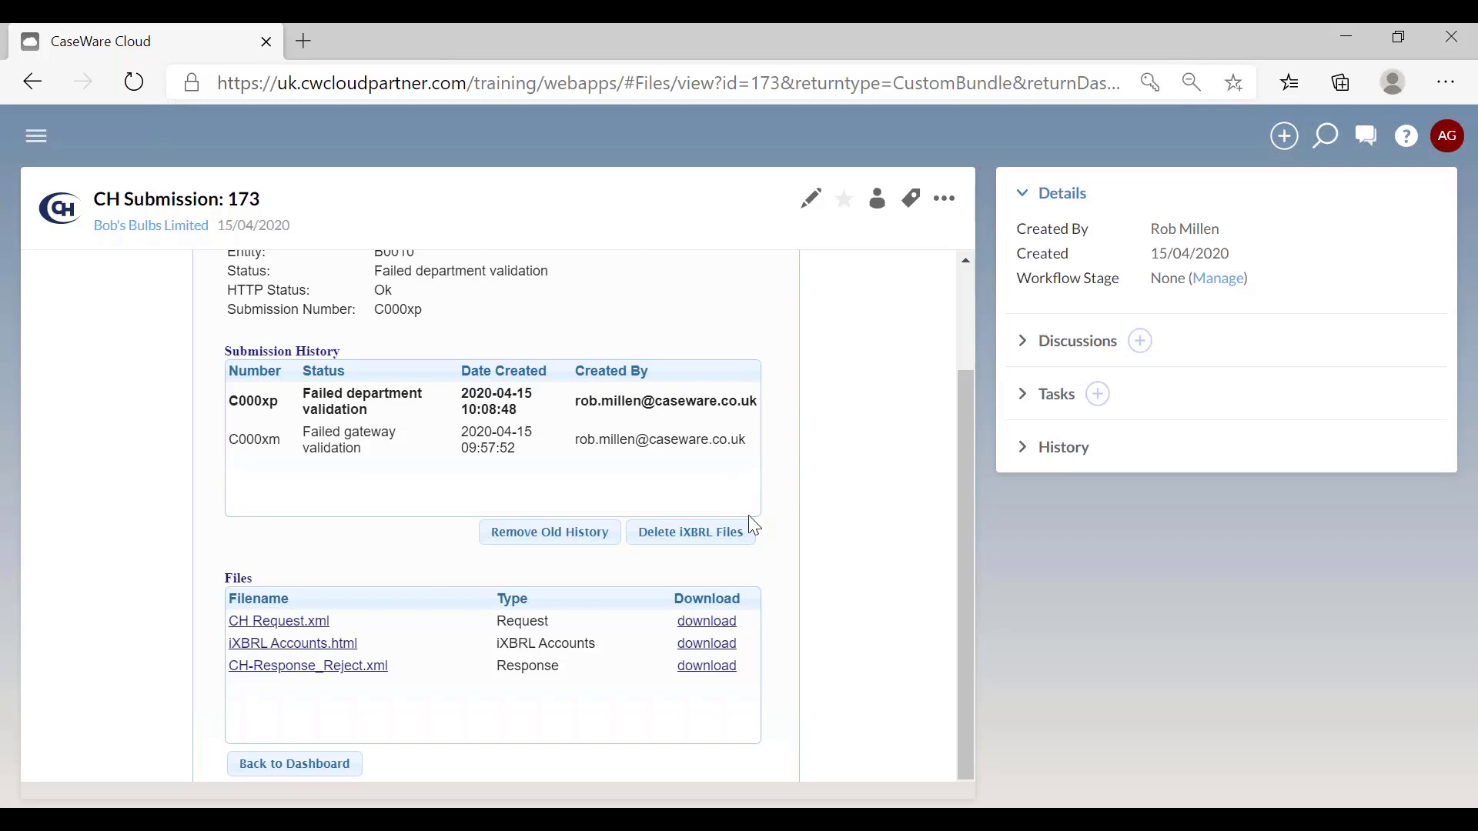
Open the Bob's Bulbs Limited entity from the submission and check its staff sharing permissions without changing them
scroll(769, 496, up, 2)
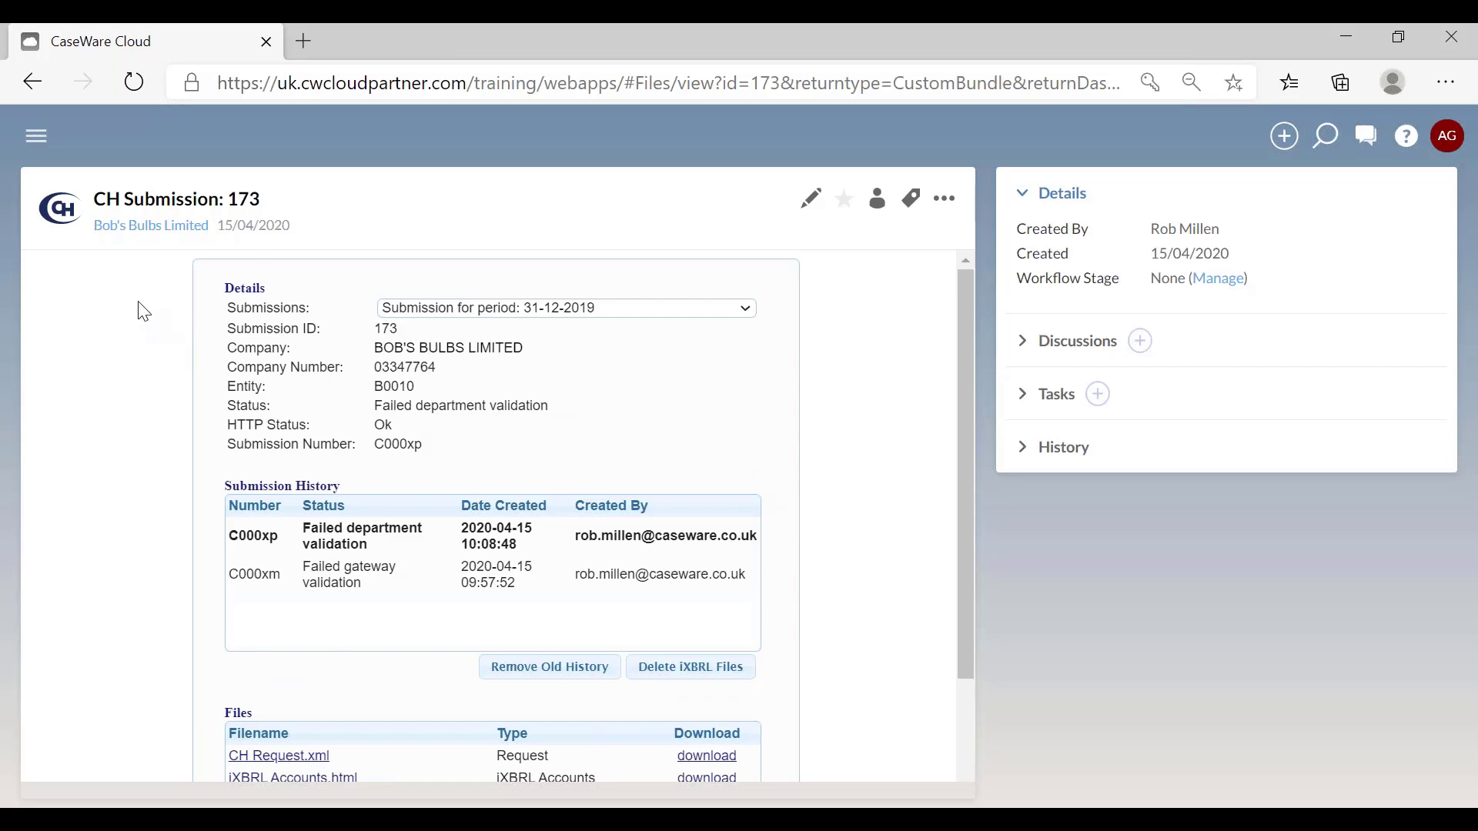
click(142, 227)
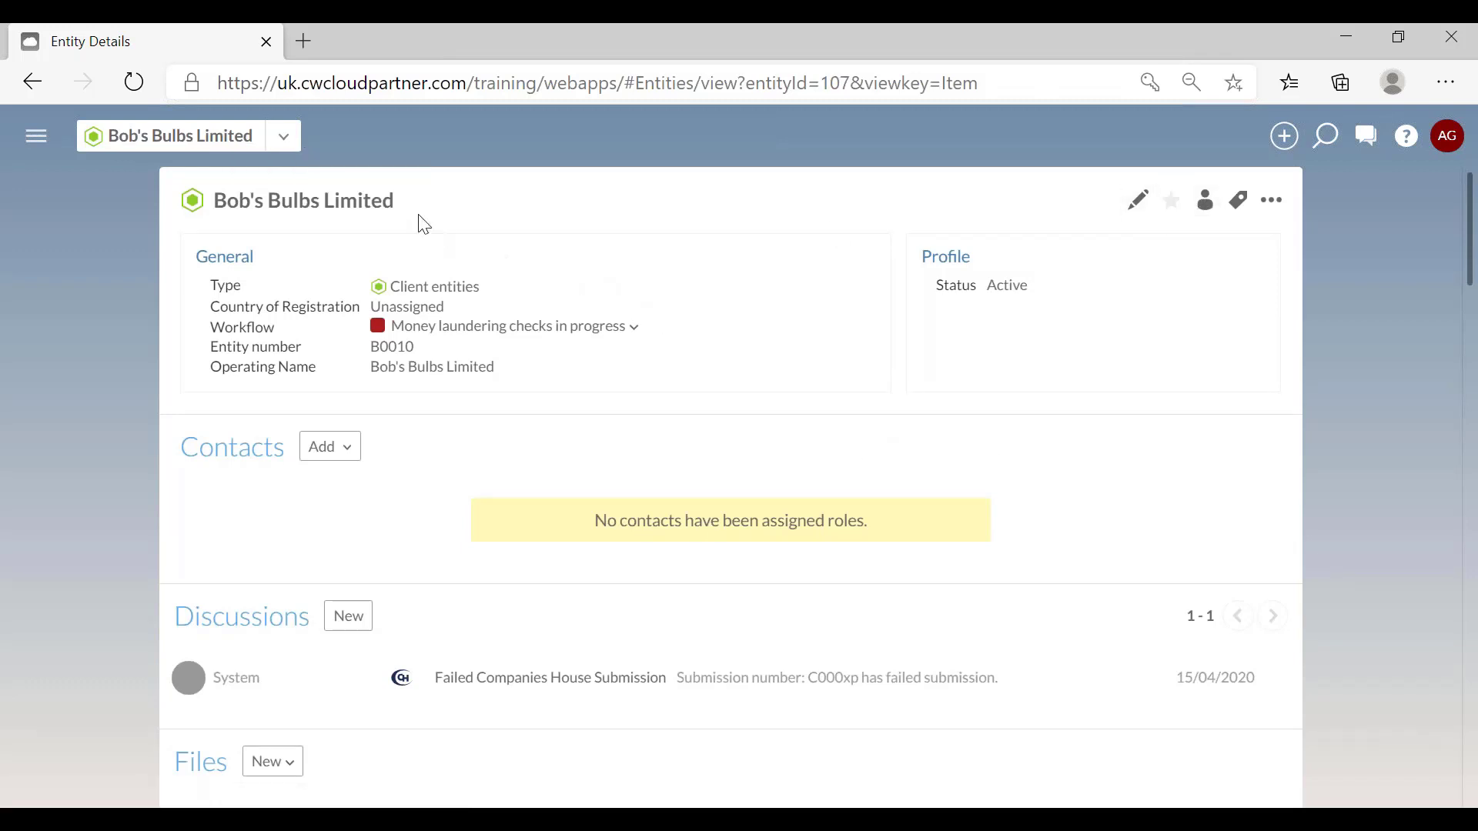
click(1207, 207)
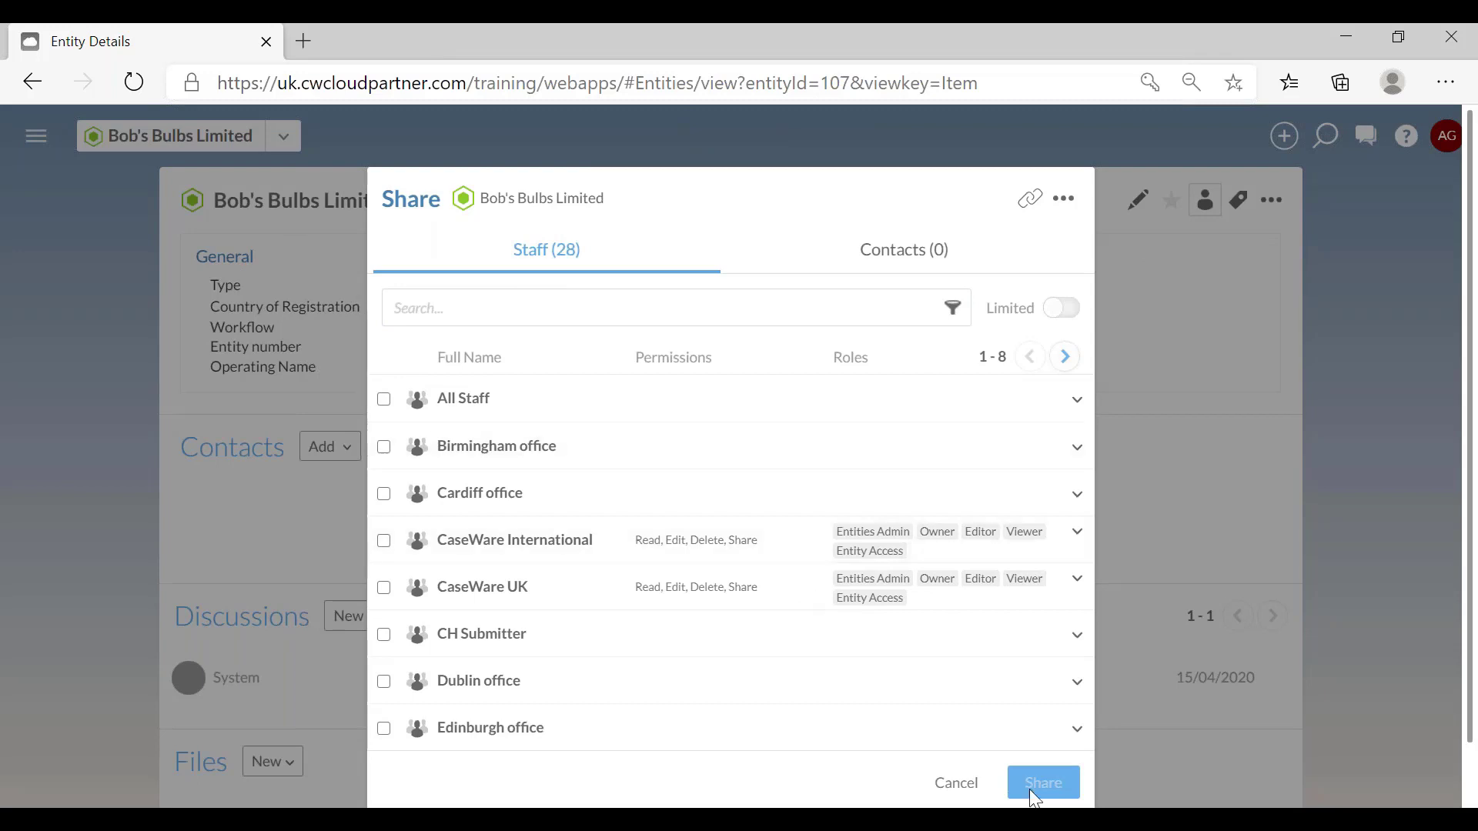
click(954, 784)
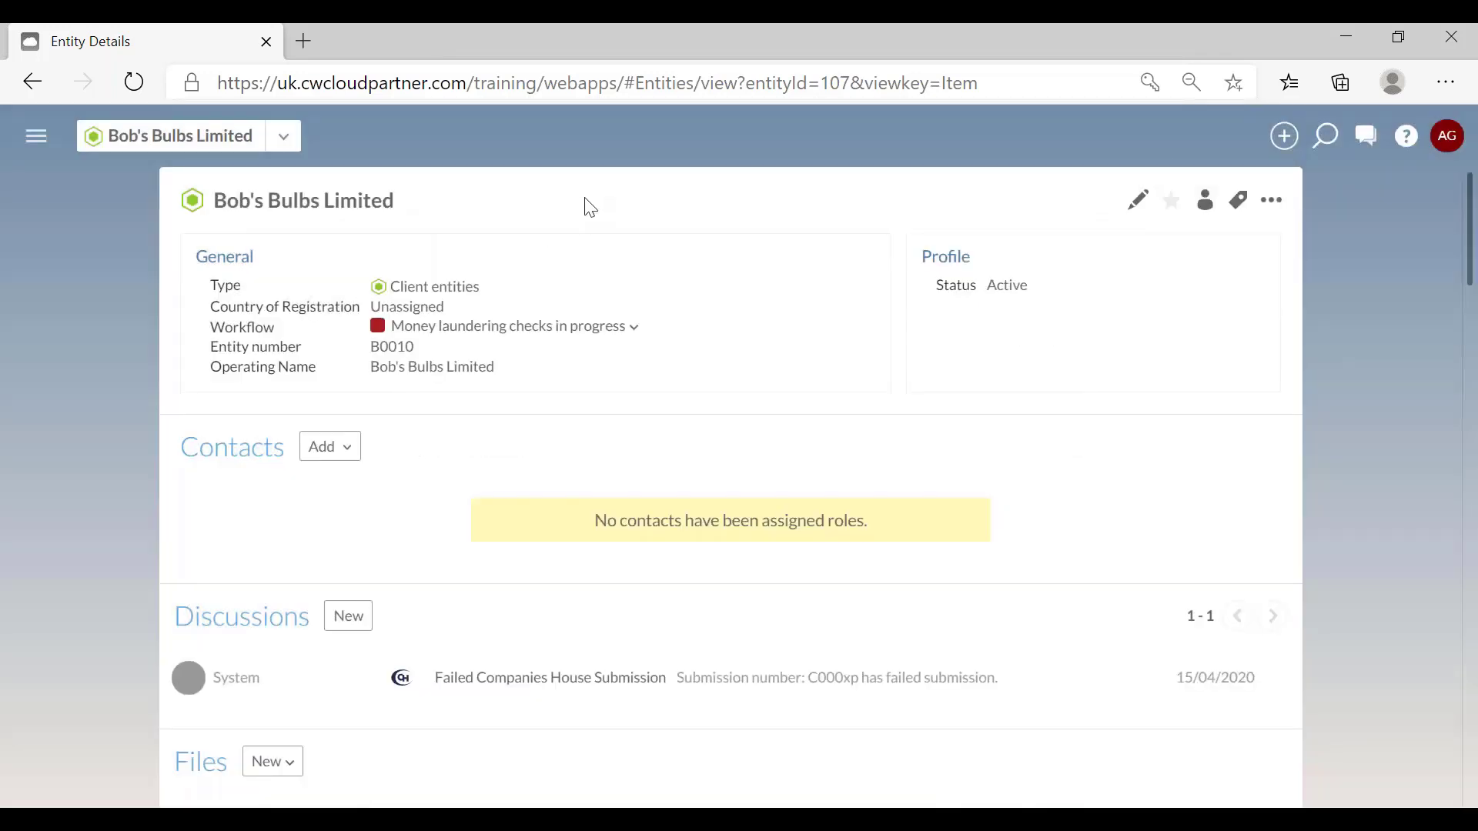
Open the Bob's Bulbs Limited engagement listed on the entity's details page
scroll(591, 208, down, 8)
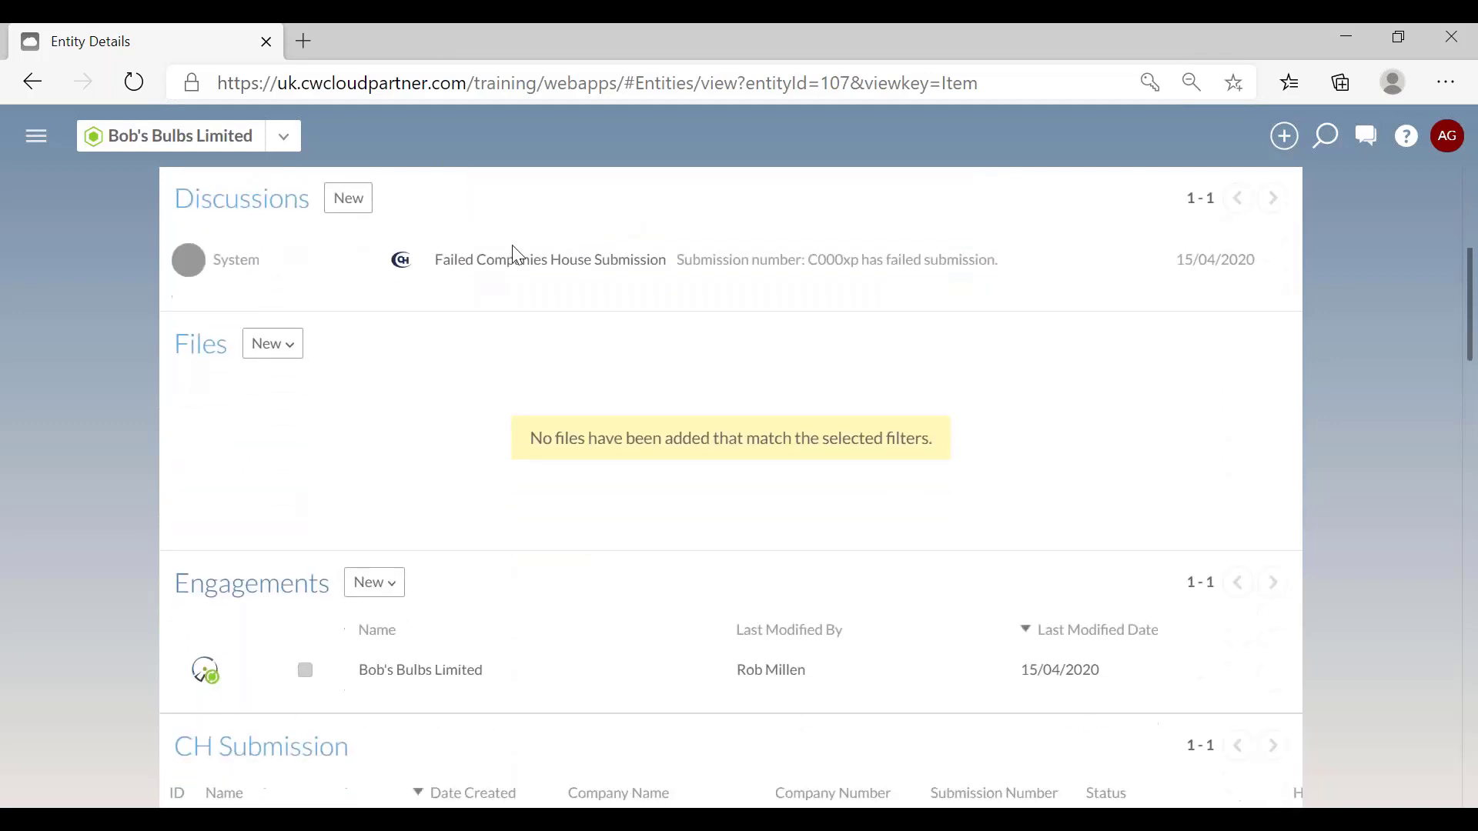
scroll(489, 258, down, 1)
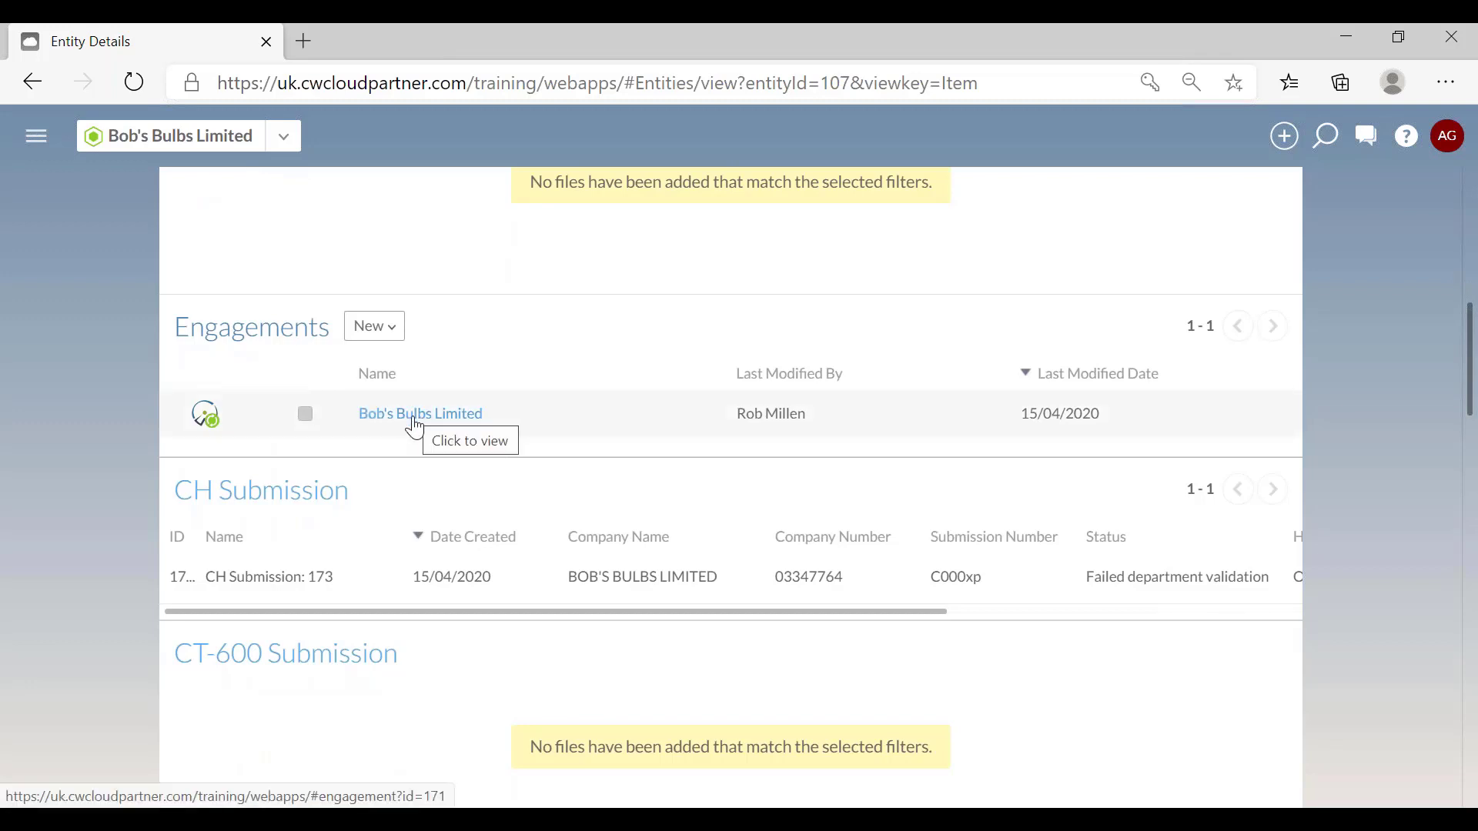
click(416, 424)
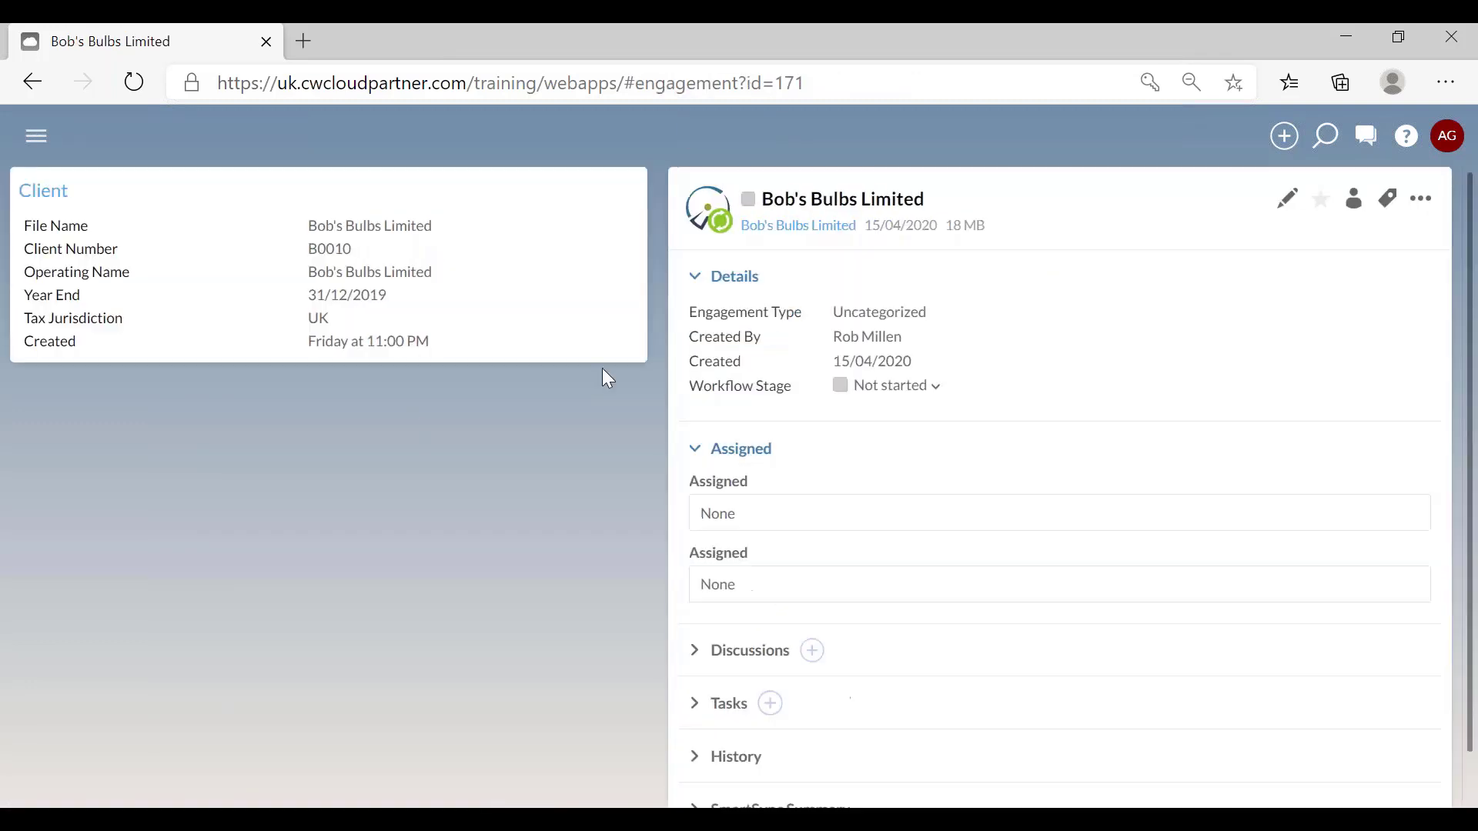
Open the engagement's sync copy in CaseWare Working Papers and switch to that application
click(1424, 203)
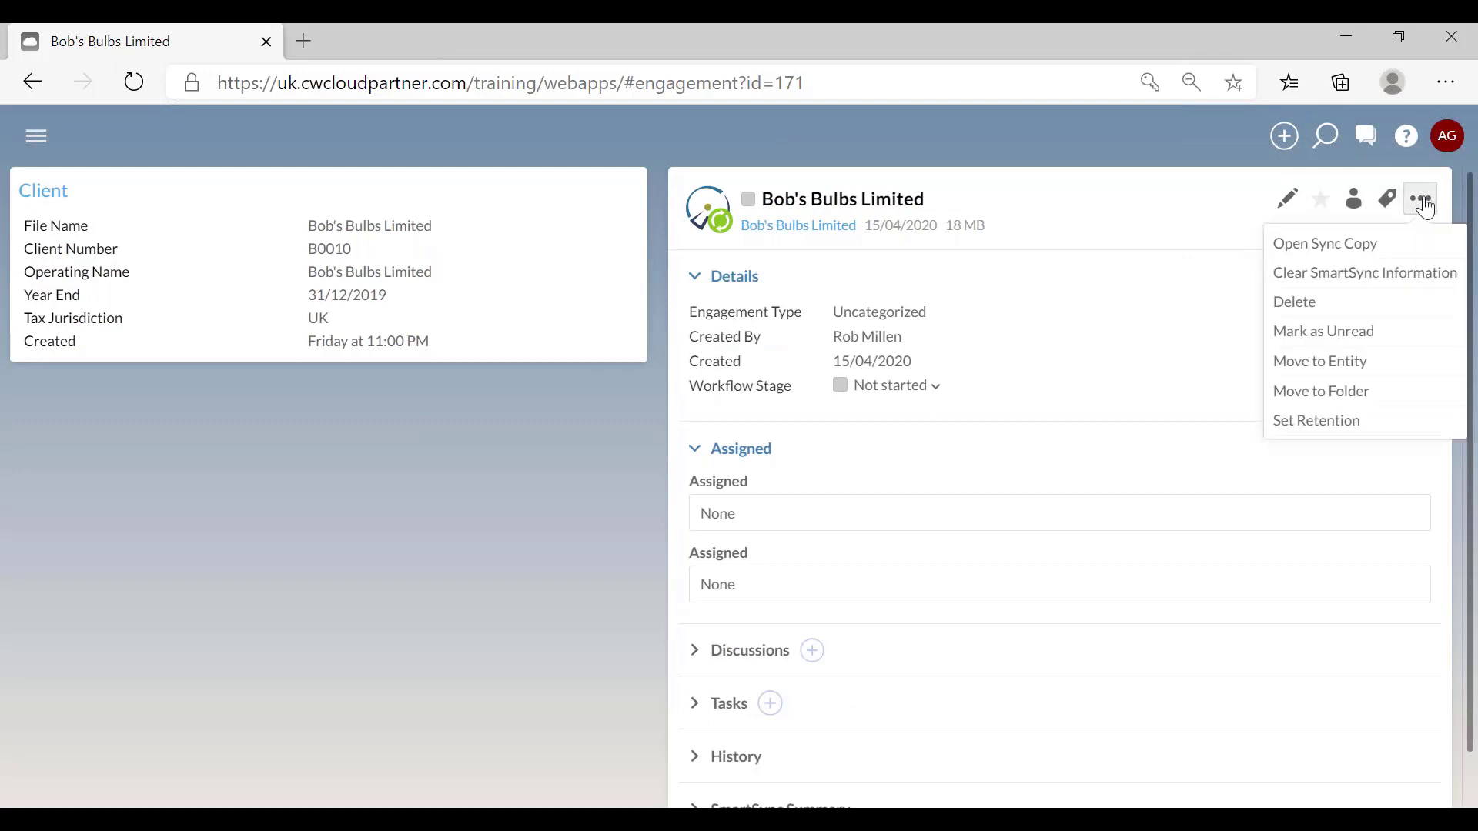
click(1316, 259)
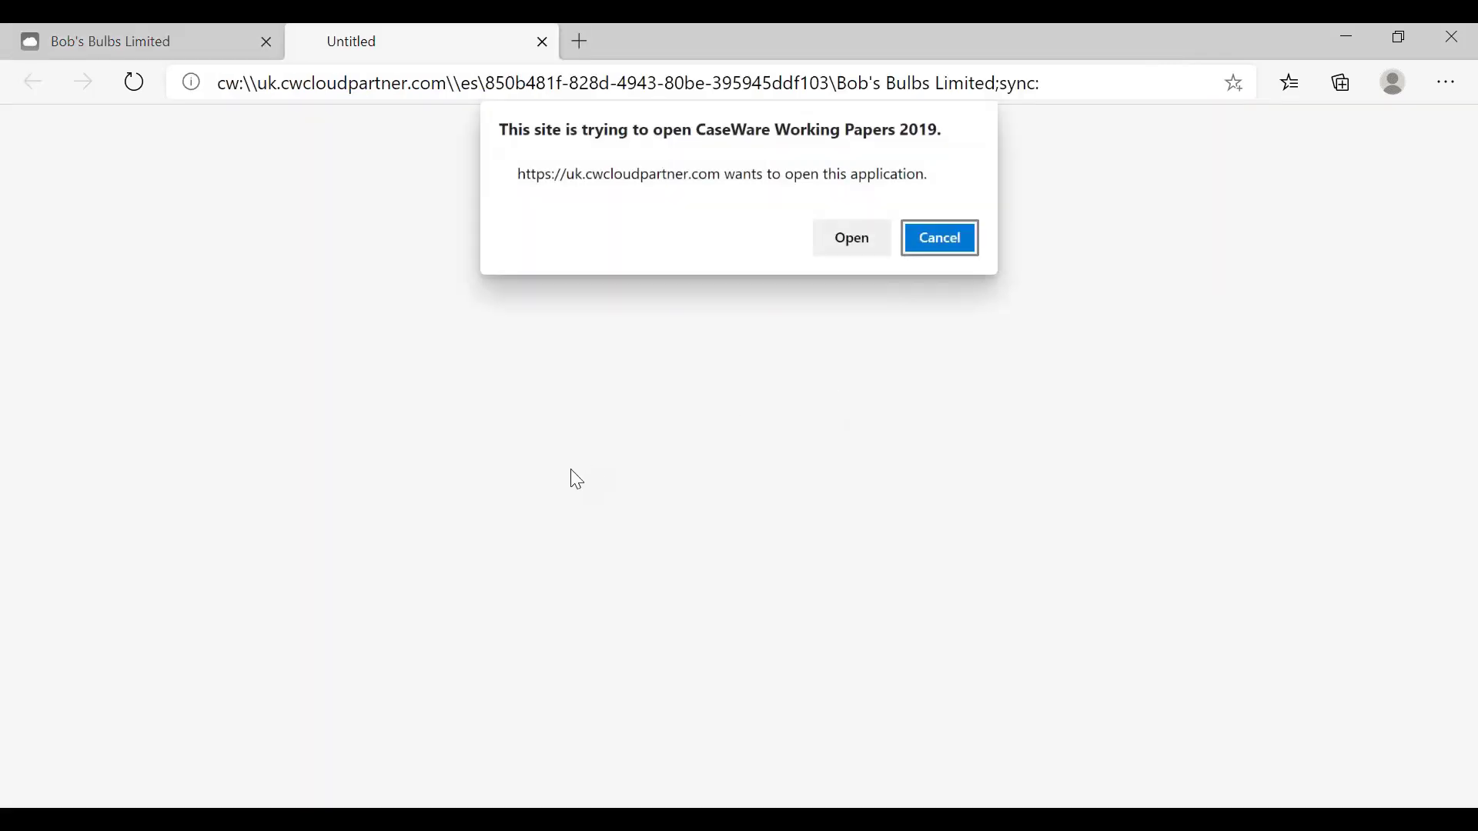
click(841, 239)
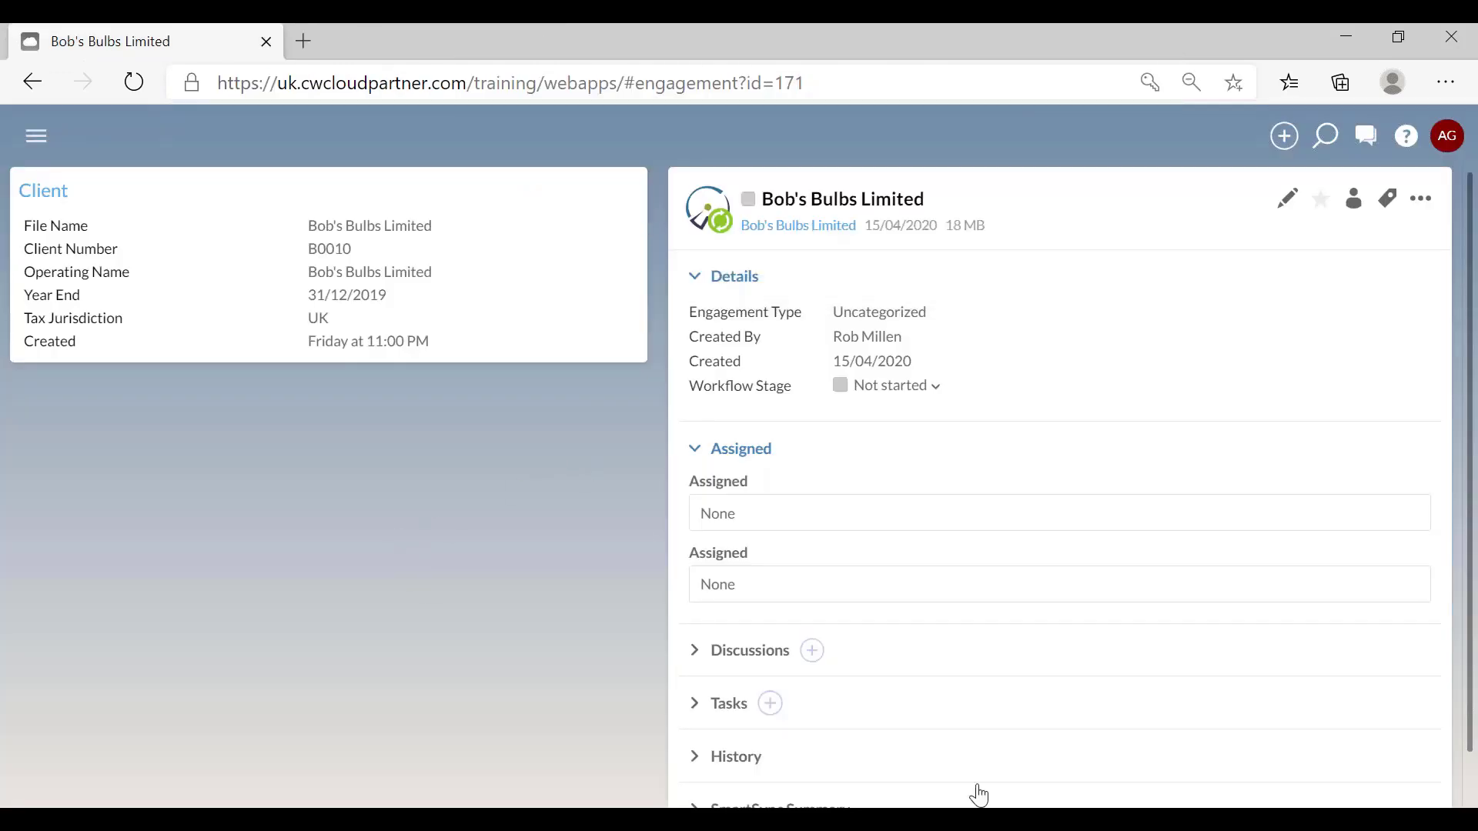
mouse_move(1059, 820)
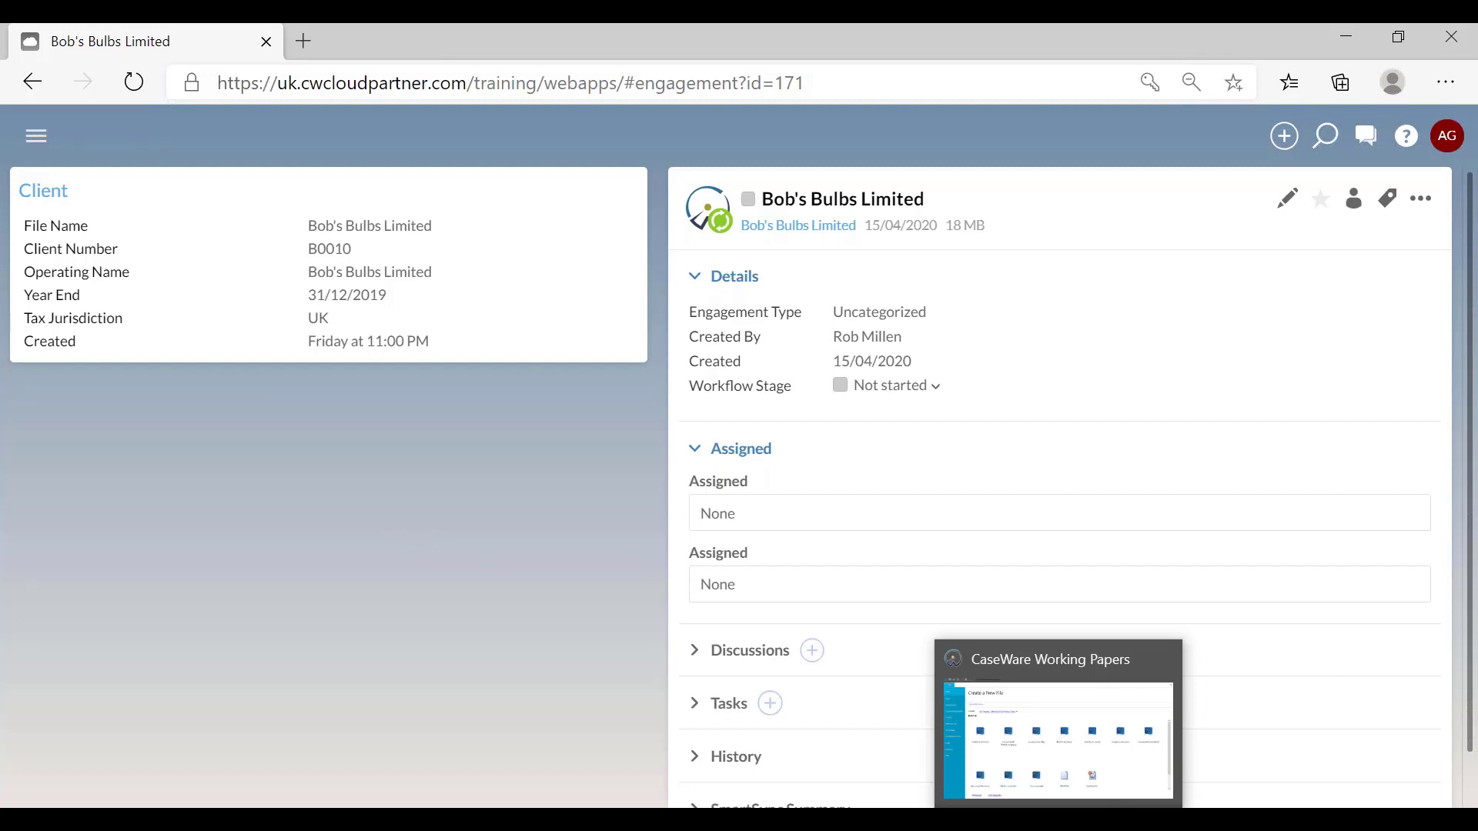
click(1059, 820)
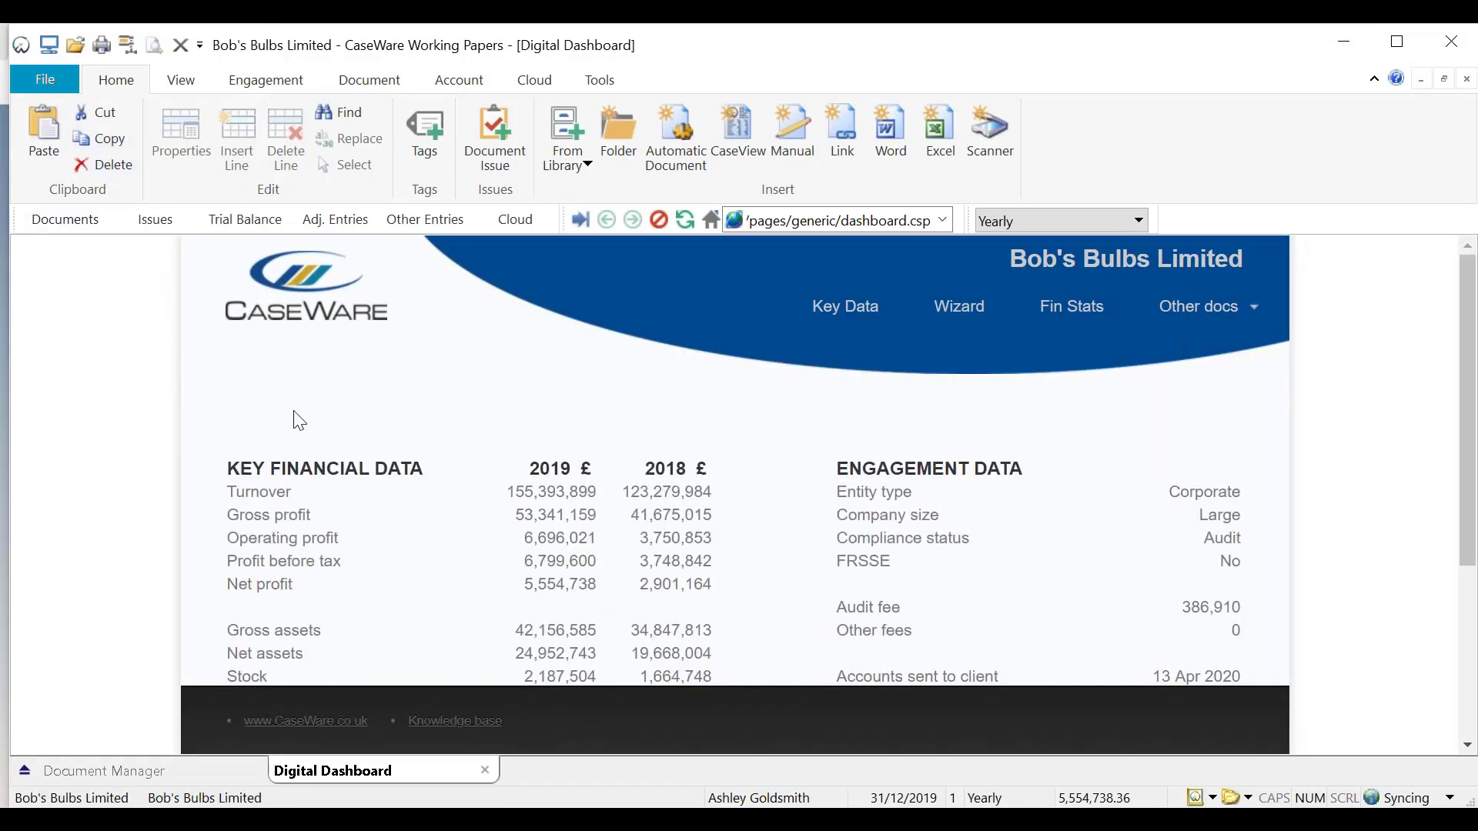
Open the financial statements in CaseView, review the Companies House submission details for the period to 31-12-2019, and close them
click(1070, 311)
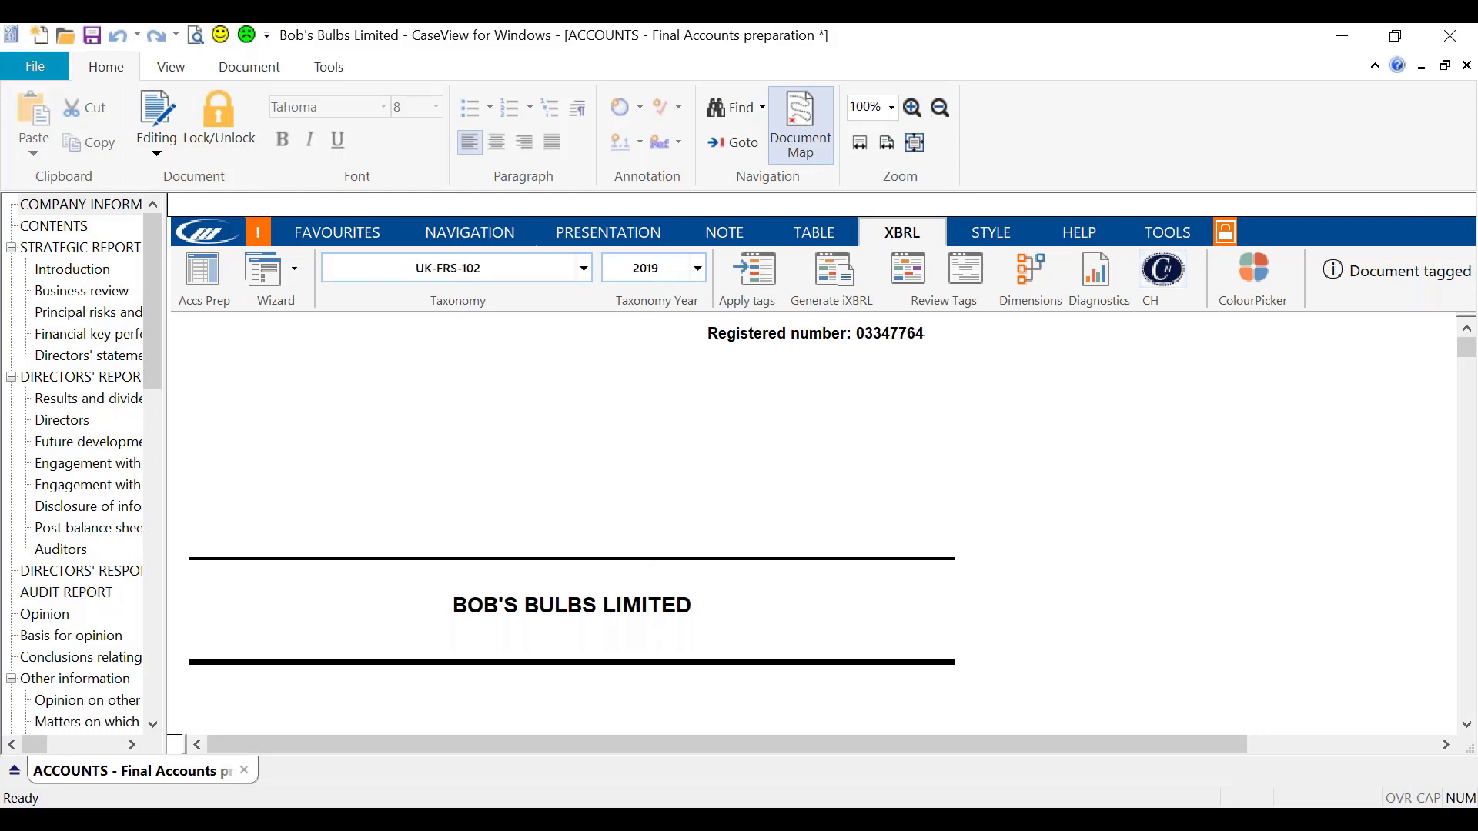
click(1162, 271)
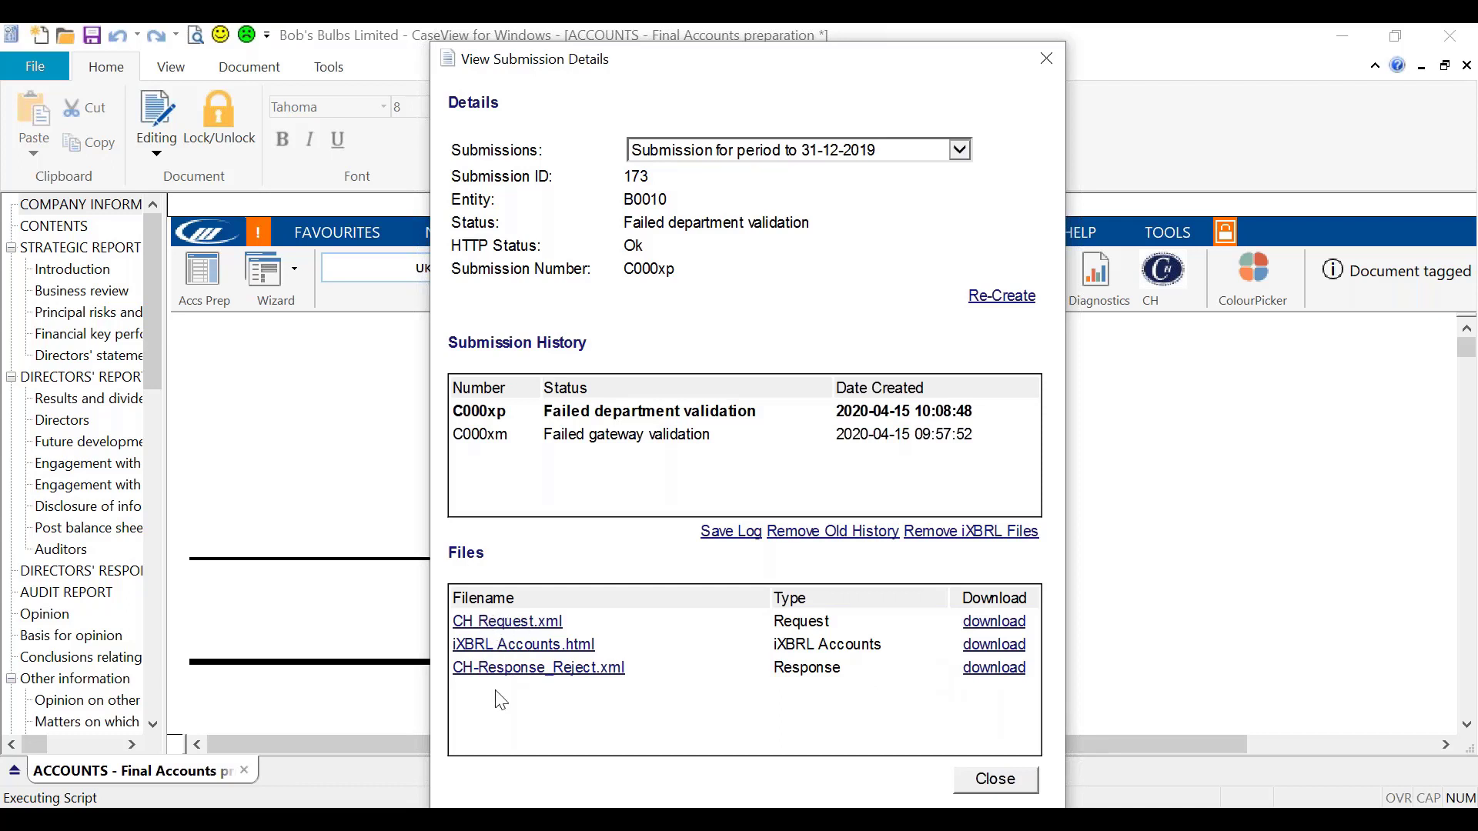
click(995, 780)
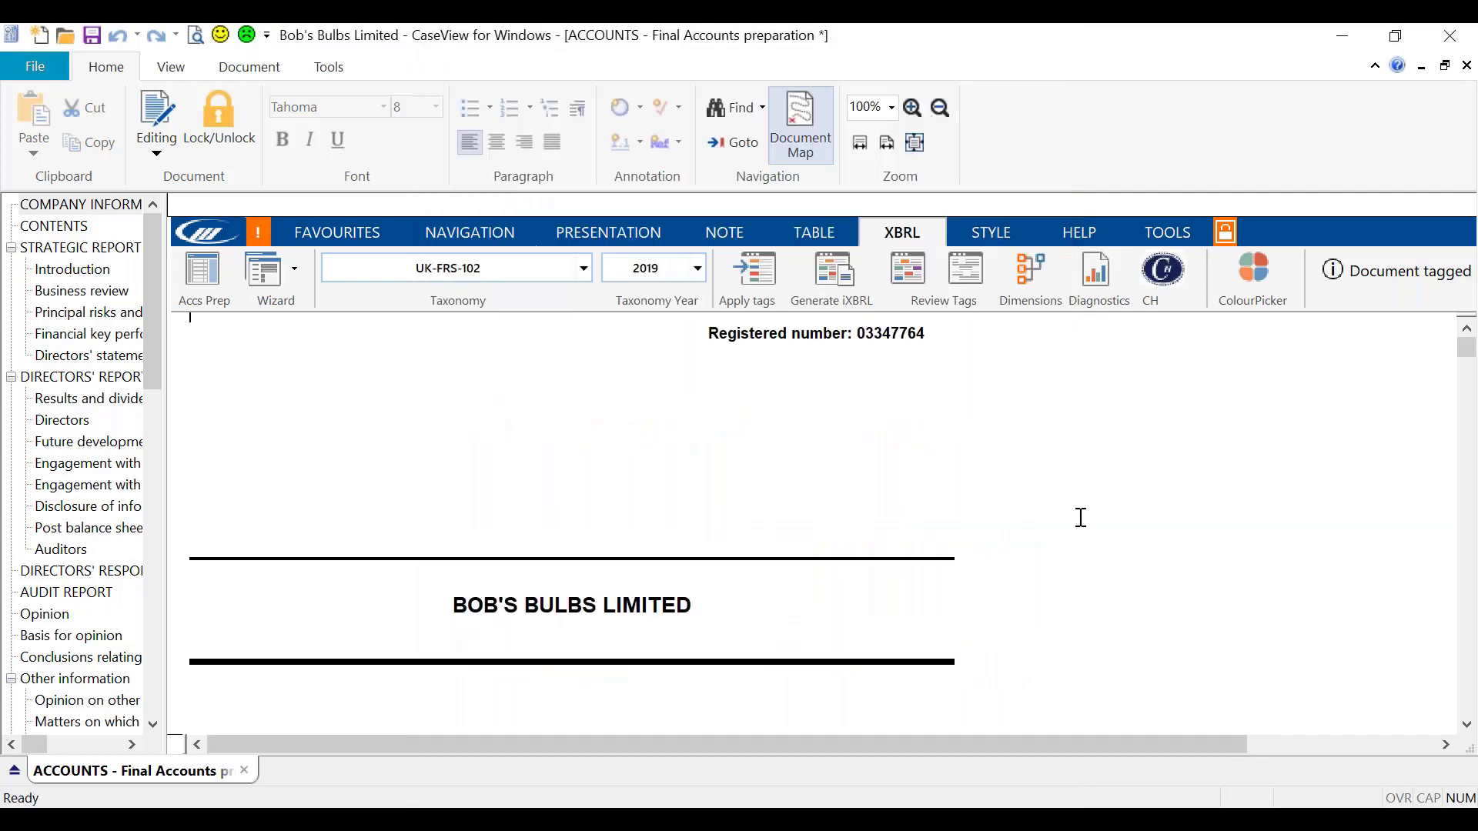
click(294, 269)
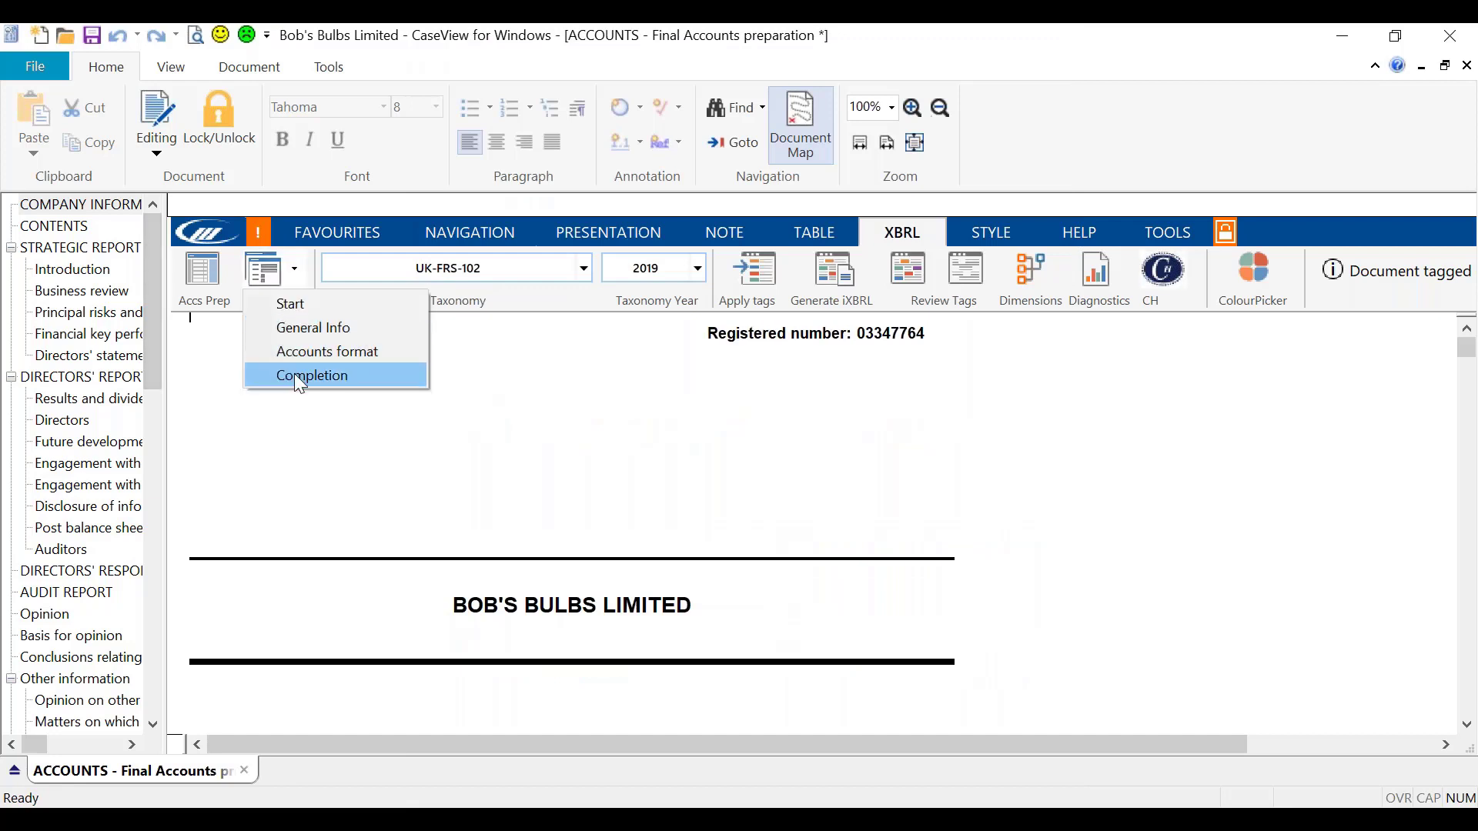
click(828, 505)
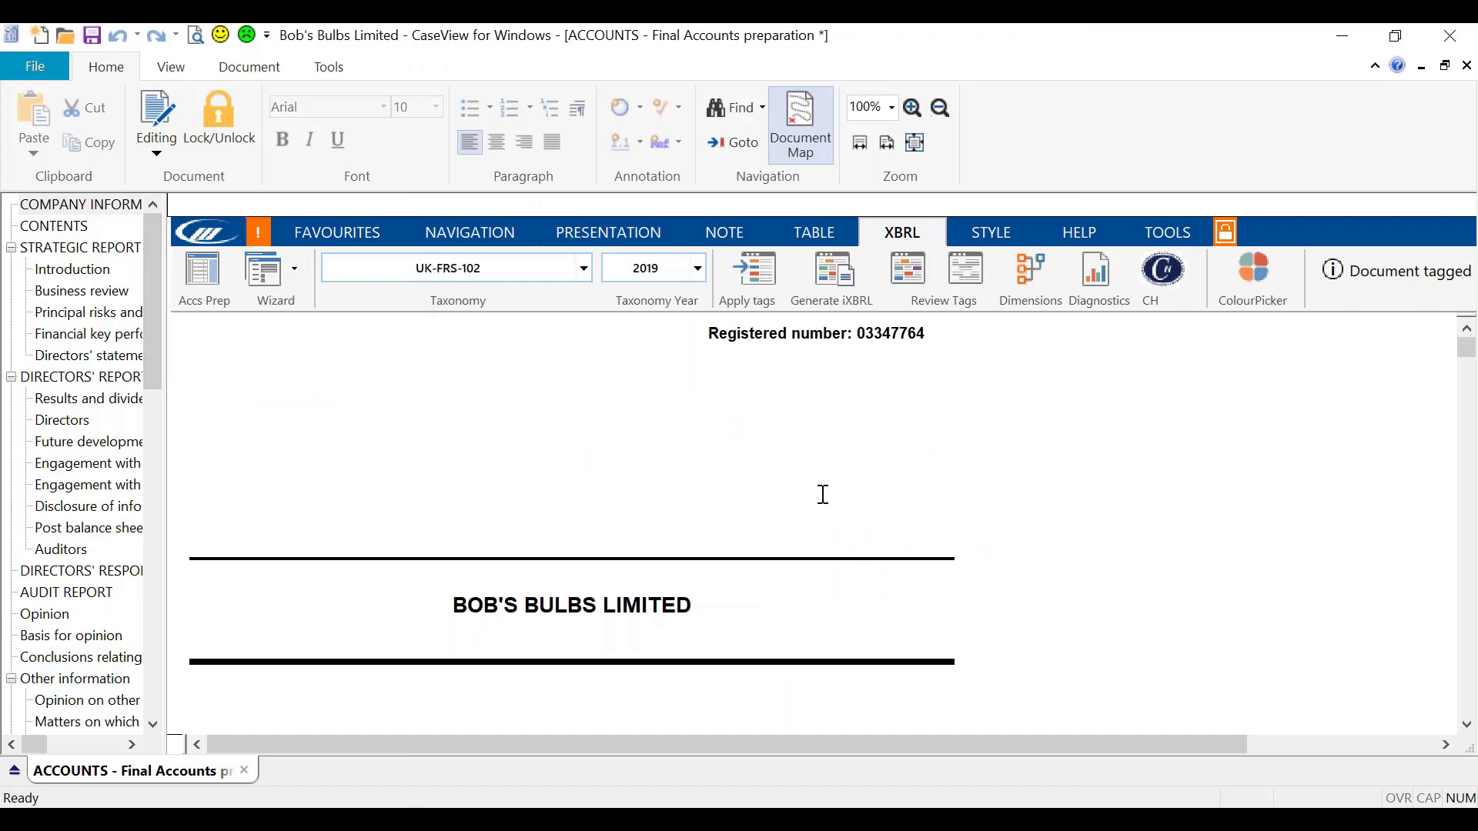